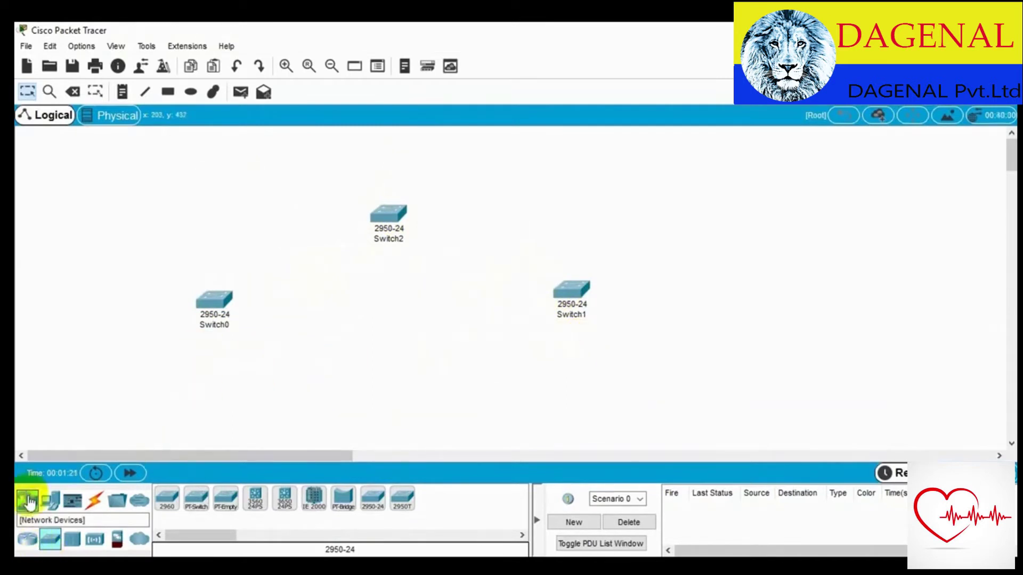
Place six PC end devices below Switch0 and space them evenly in a row
click(51, 501)
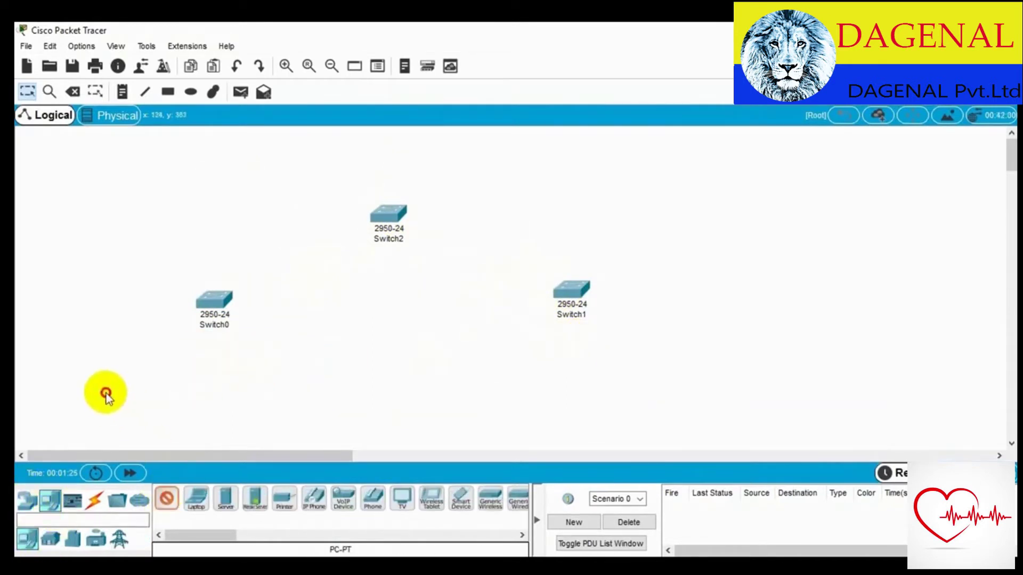
drag(175, 501, 167, 392)
drag(179, 505, 278, 381)
drag(167, 498, 328, 391)
drag(176, 498, 363, 392)
drag(168, 392, 155, 393)
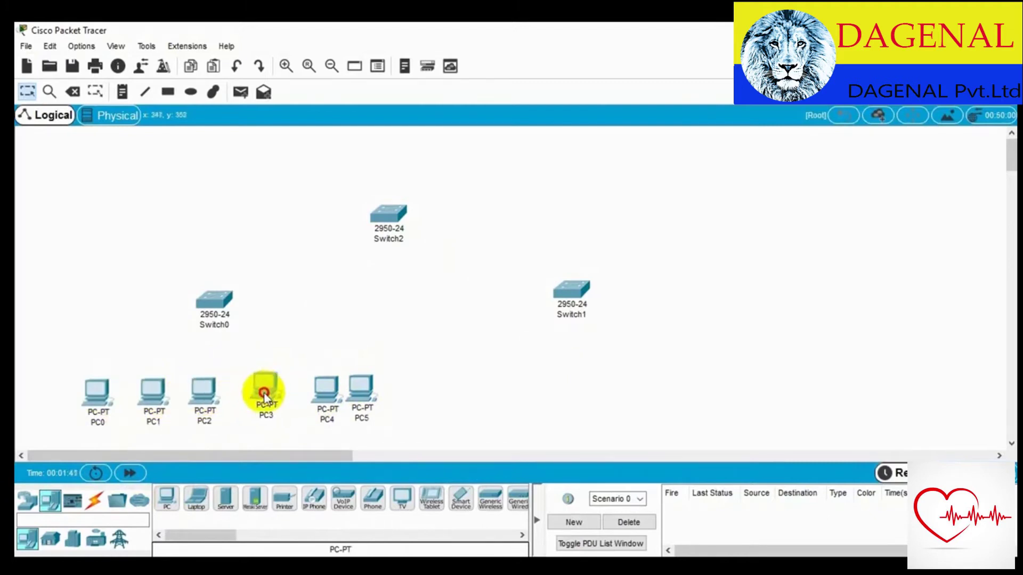
drag(322, 390, 305, 387)
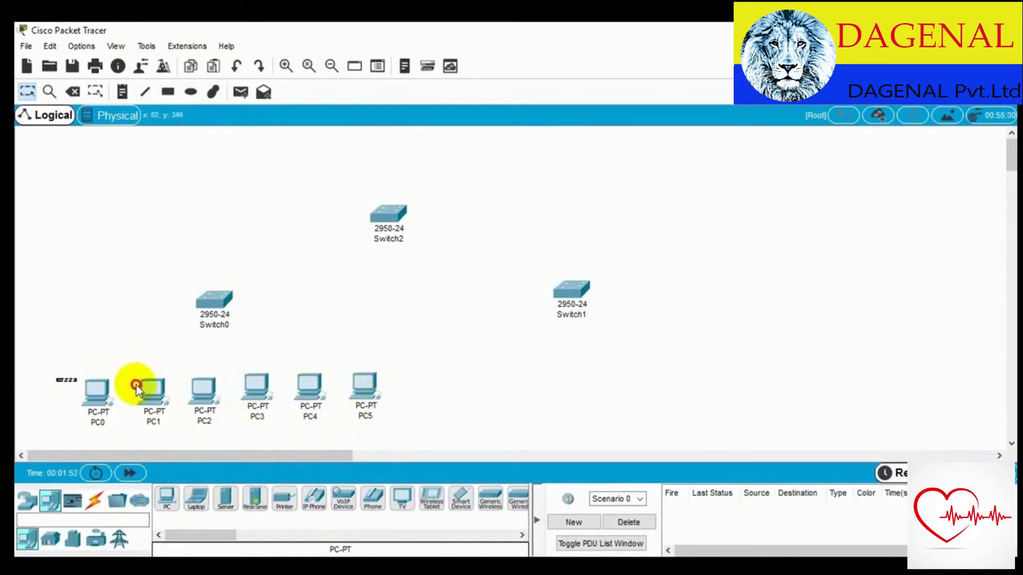
Copy the row of six PCs and place the duplicate row below Switch1
click(191, 64)
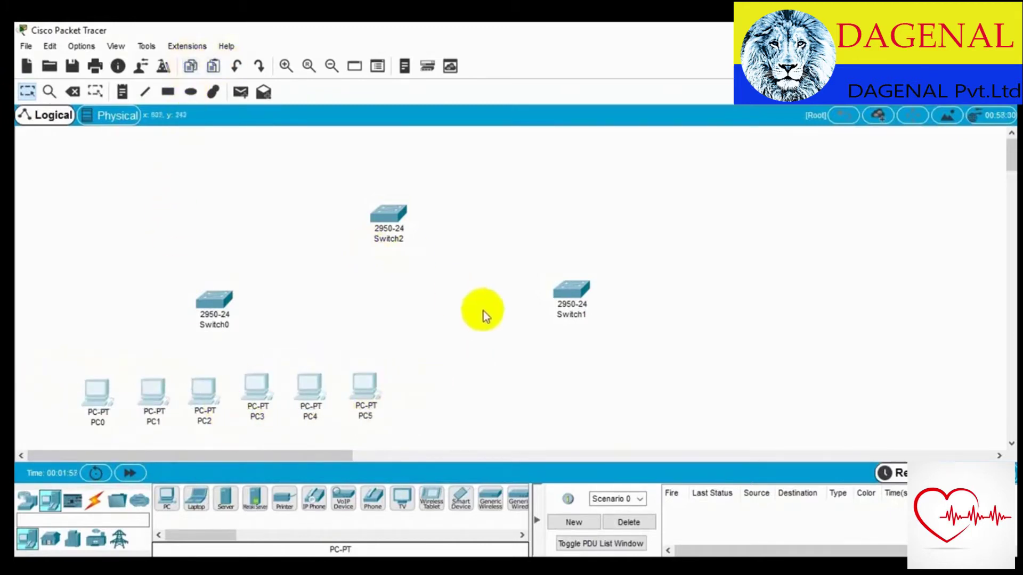
click(213, 66)
drag(256, 338, 611, 375)
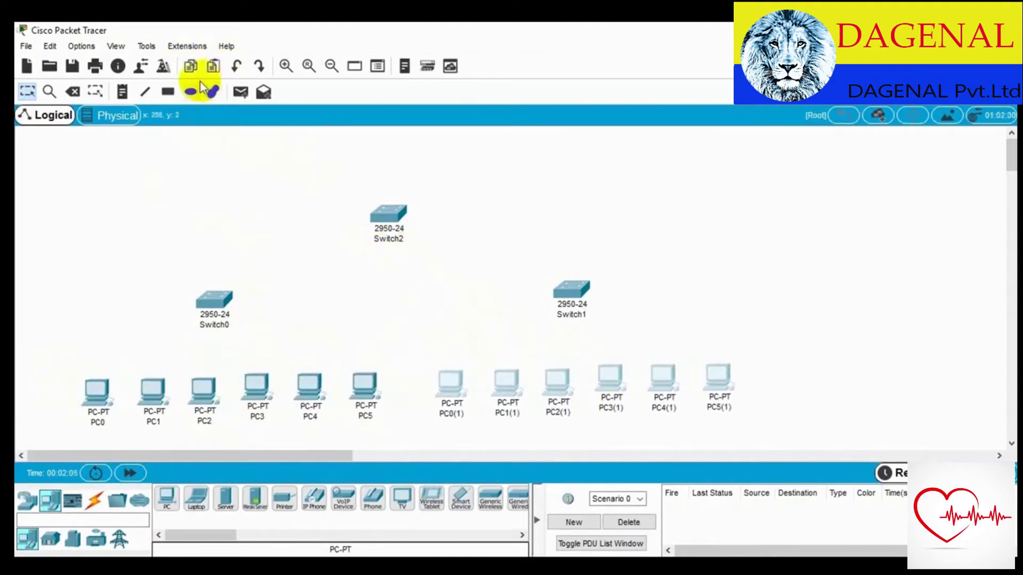
Paste the six PCs once more, place that row above Switch2, and move Switch2 slightly lower
click(213, 66)
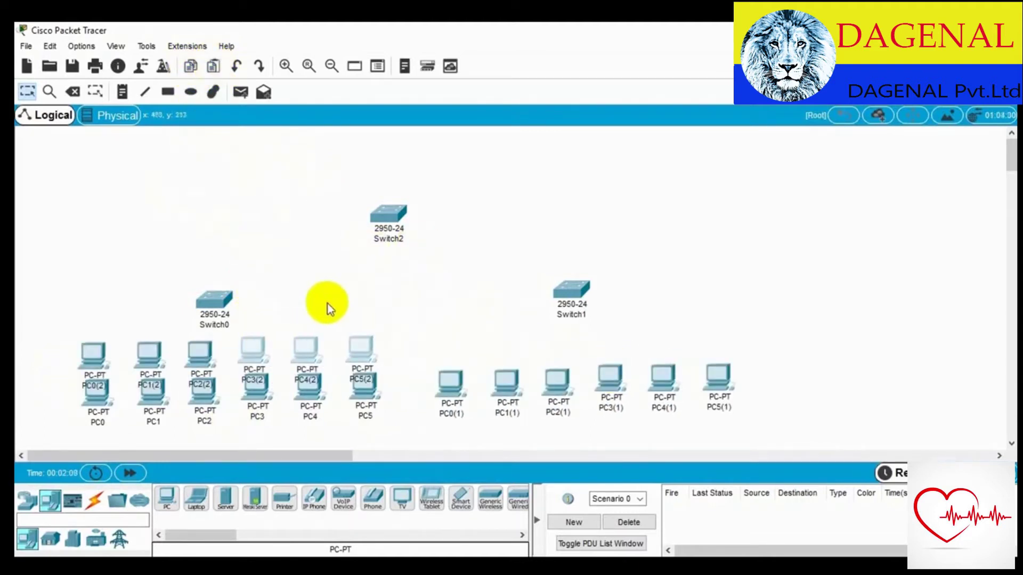
drag(50, 330, 454, 150)
mouse_move(391, 228)
mouse_down()
mouse_move(397, 251)
mouse_move(386, 244)
mouse_up()
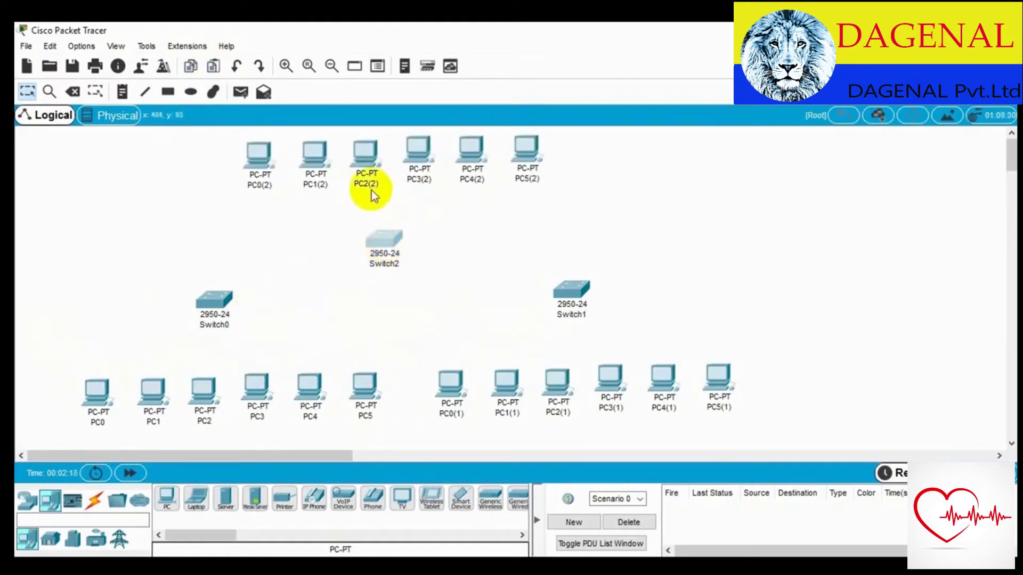
Connect PC0 to FastEthernet0/1 of Switch0 with a copper straight-through cable
click(94, 501)
click(223, 504)
click(96, 395)
click(142, 451)
click(208, 304)
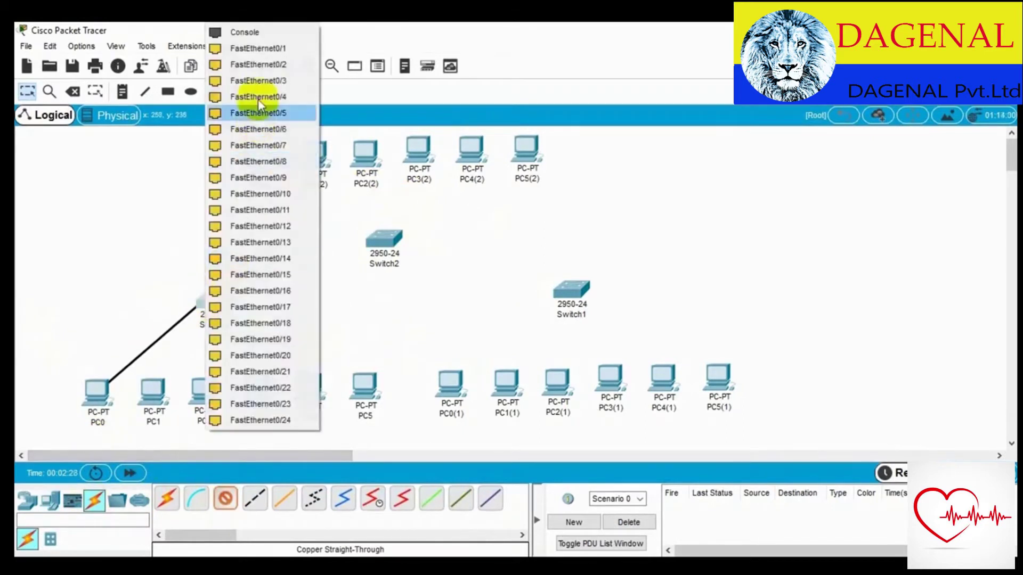
click(254, 47)
Connect PC1 to FastEthernet0/2 of Switch0 with a copper straight-through cable
click(224, 504)
click(151, 393)
click(197, 449)
click(213, 298)
click(285, 49)
Connect PC2 to FastEthernet0/3 of Switch0 with a copper straight-through cable
click(224, 498)
click(202, 392)
click(253, 452)
click(223, 299)
click(255, 47)
Connect PC3 to a free FastEthernet port of Switch0 with a copper straight-through cable
click(224, 498)
click(256, 385)
click(285, 443)
click(214, 298)
click(247, 58)
Connect PC4 to a free FastEthernet port of Switch0 with a copper straight-through cable
click(234, 497)
click(308, 389)
click(338, 441)
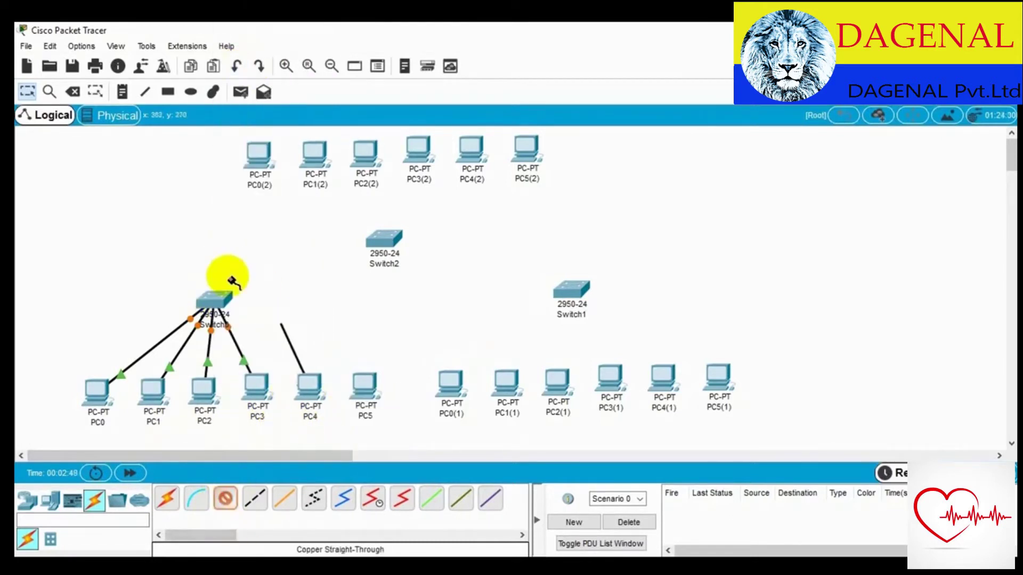
click(213, 299)
click(270, 49)
Connect PC5 to a free FastEthernet port of Switch0 with a copper straight-through cable
click(226, 498)
click(366, 384)
click(376, 441)
click(213, 298)
click(258, 49)
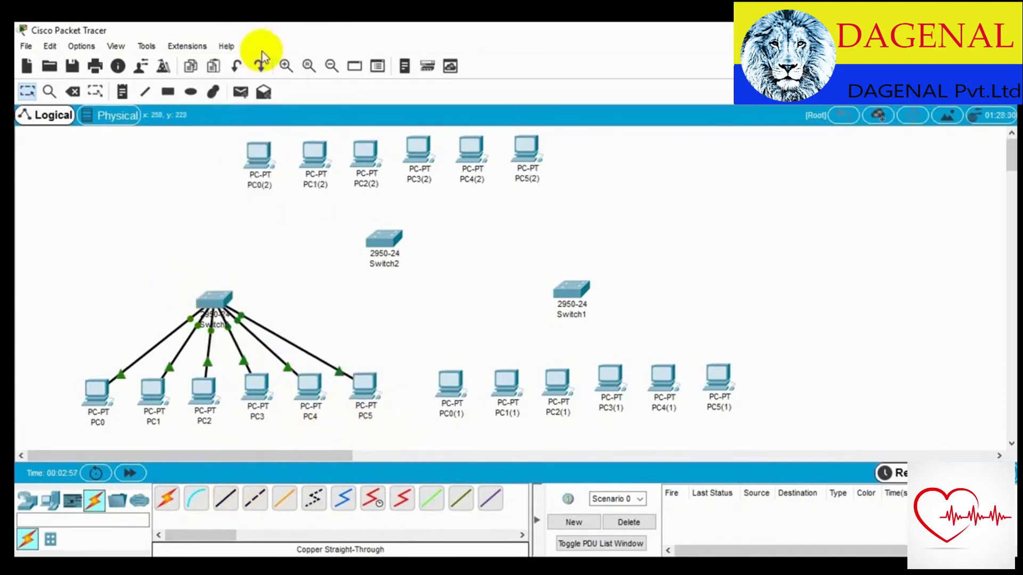
Connect PC0(1) to a free FastEthernet port of Switch1 with a copper straight-through cable
click(225, 498)
click(449, 382)
click(495, 431)
click(571, 291)
click(630, 58)
Connect PC1(1) to a free FastEthernet port of Switch1 with a copper straight-through cable
click(225, 498)
click(496, 374)
click(543, 426)
click(575, 292)
click(624, 47)
Connect PC2(1) to a free FastEthernet port of Switch1 with a copper straight-through cable
click(224, 498)
click(552, 377)
click(600, 429)
click(583, 305)
click(613, 73)
Connect PC3(1) to a free FastEthernet port of Switch1 with a copper straight-through cable
click(226, 498)
click(603, 373)
click(627, 425)
click(569, 291)
click(612, 46)
Connect PC4(1) to FastEthernet0/5 of Switch1 with a copper straight-through cable
click(225, 497)
click(659, 375)
click(684, 428)
click(570, 290)
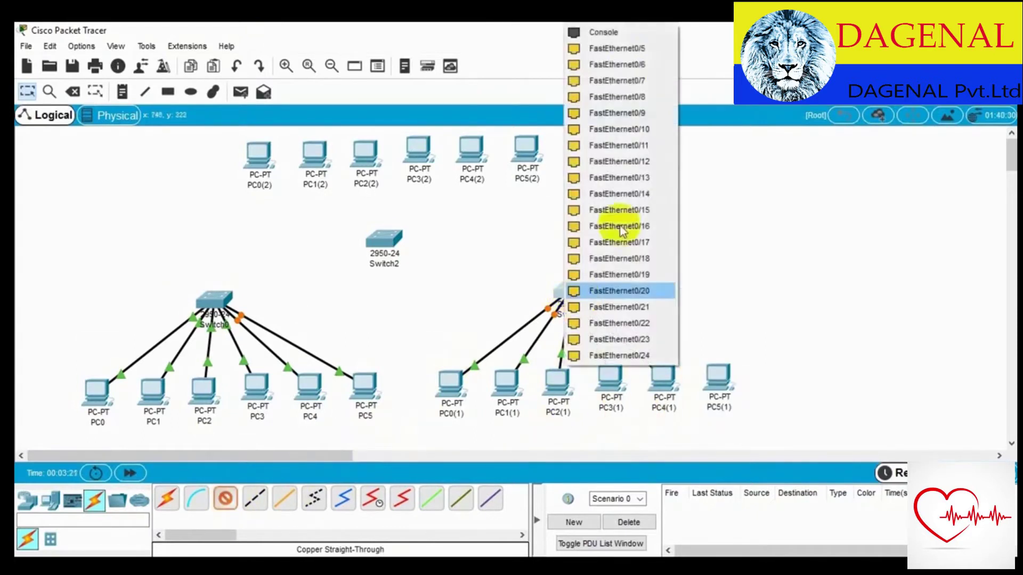
click(631, 47)
Connect PC5(1) to FastEthernet0/6 of Switch1 with a copper straight-through cable
click(226, 497)
click(718, 380)
click(742, 424)
click(570, 291)
click(624, 53)
Connect PC0(2) to FastEthernet0/1 of Switch2 with a copper straight-through cable
click(225, 498)
click(261, 162)
click(314, 210)
click(384, 238)
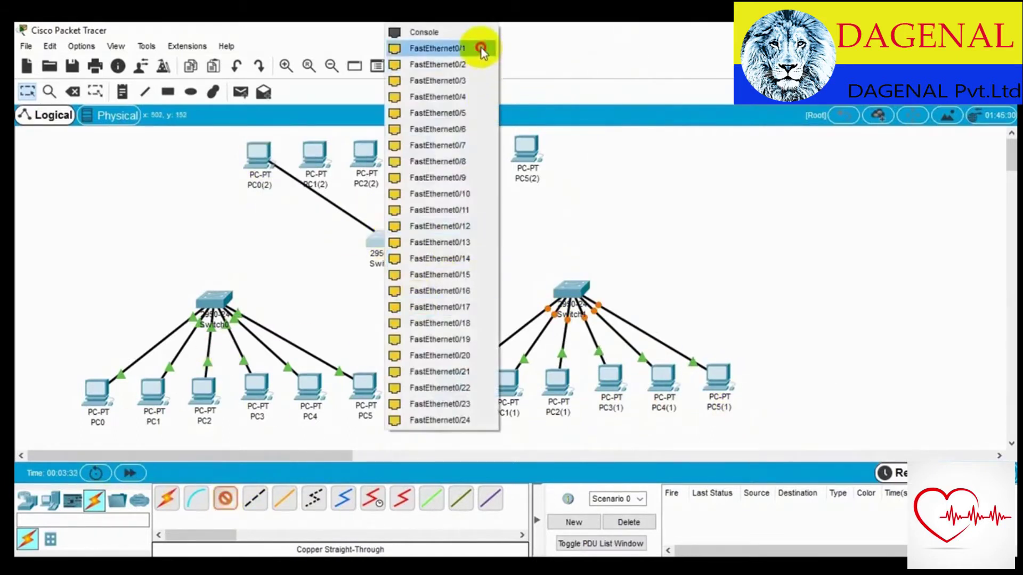
click(479, 46)
Connect PC1(2) to FastEthernet0/2 of Switch2 with a copper straight-through cable
click(225, 498)
click(327, 176)
click(362, 212)
click(378, 237)
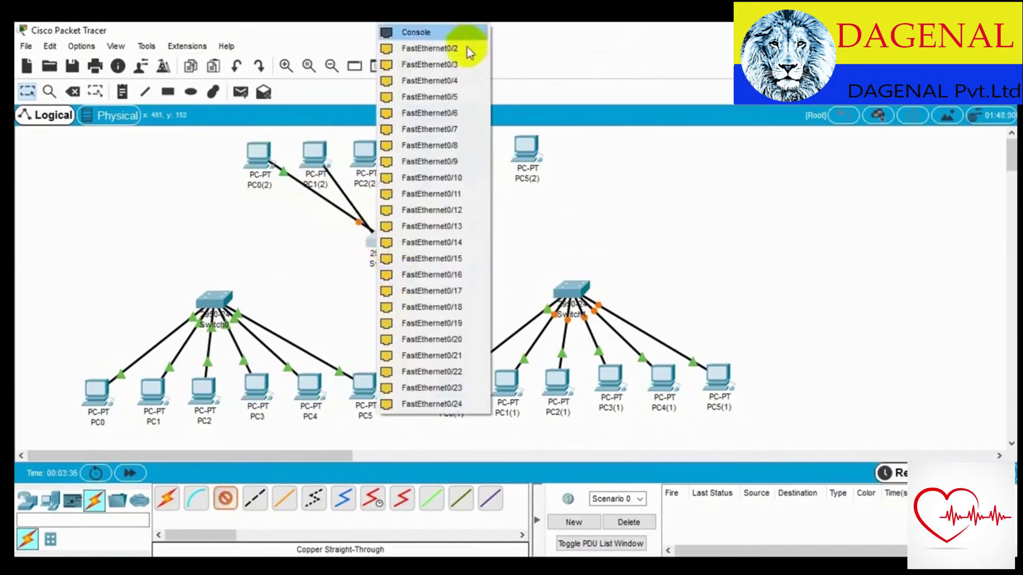
click(468, 51)
Connect PC2(2) to FastEthernet0/3 of Switch2 with a copper straight-through cable
click(226, 498)
click(365, 155)
click(405, 211)
click(383, 237)
click(426, 74)
Connect PC3(2) to FastEthernet0/4 of Switch2 with a copper straight-through cable
click(225, 498)
click(417, 151)
click(434, 209)
click(384, 227)
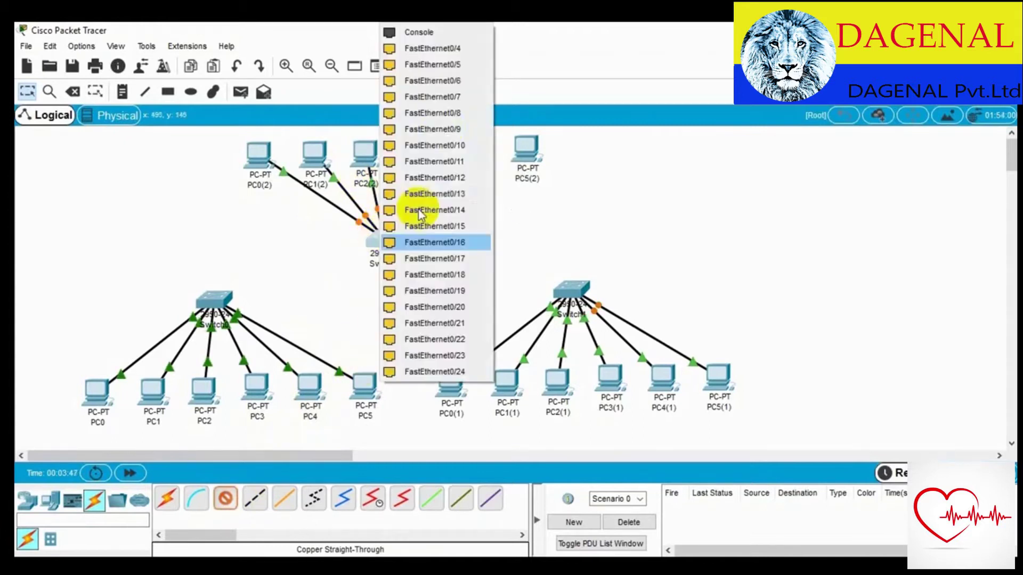
click(434, 46)
Connect PC4(2) to a free FastEthernet port of Switch2 with a copper straight-through cable
click(225, 497)
click(465, 151)
click(490, 203)
click(382, 237)
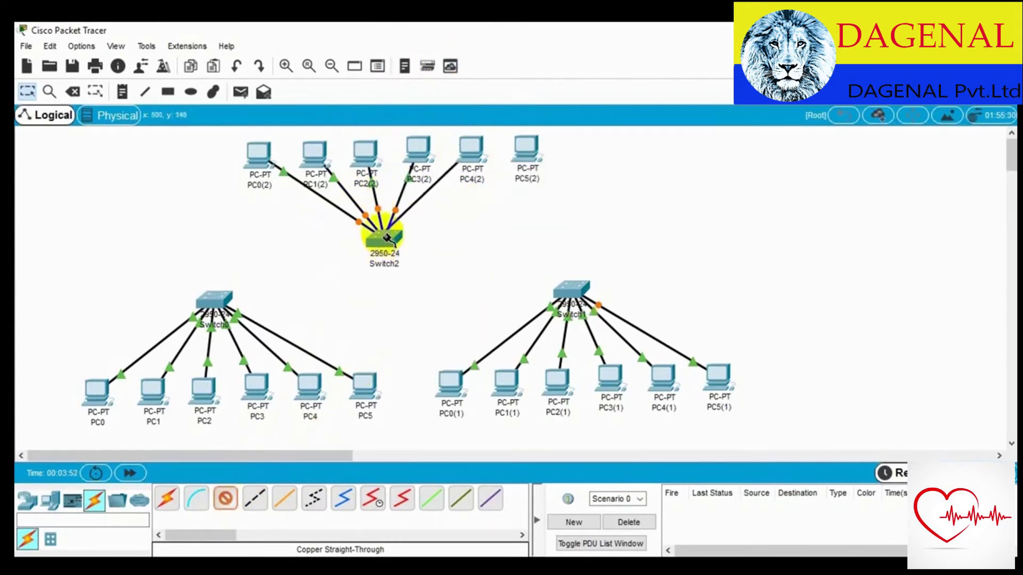
click(449, 258)
Connect PC5(2) to a free FastEthernet port of Switch2 with a copper straight-through cable
click(225, 497)
click(526, 151)
click(548, 210)
click(389, 240)
click(429, 282)
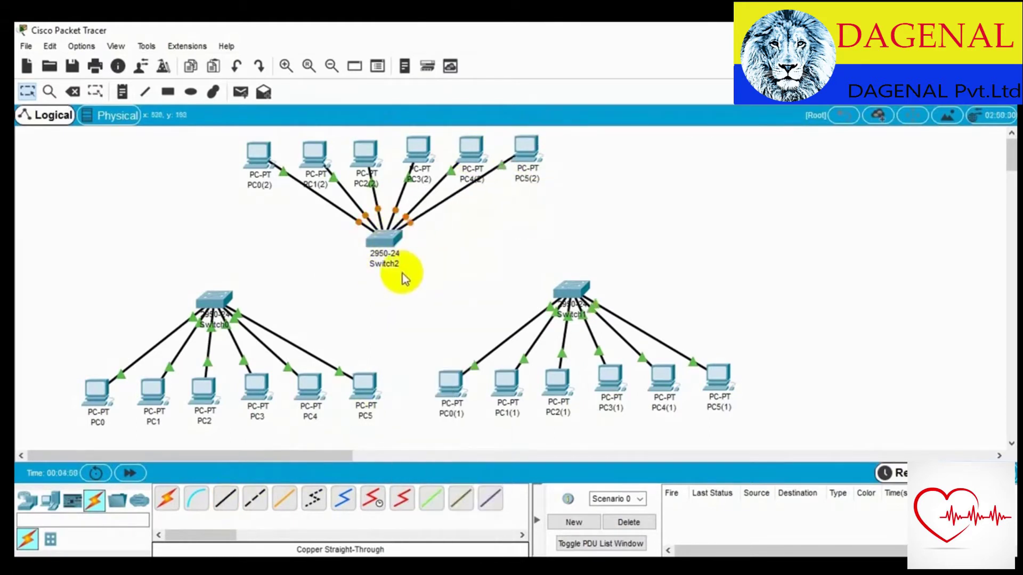
Try to send a simple PDU from PC0 to PC5
click(240, 92)
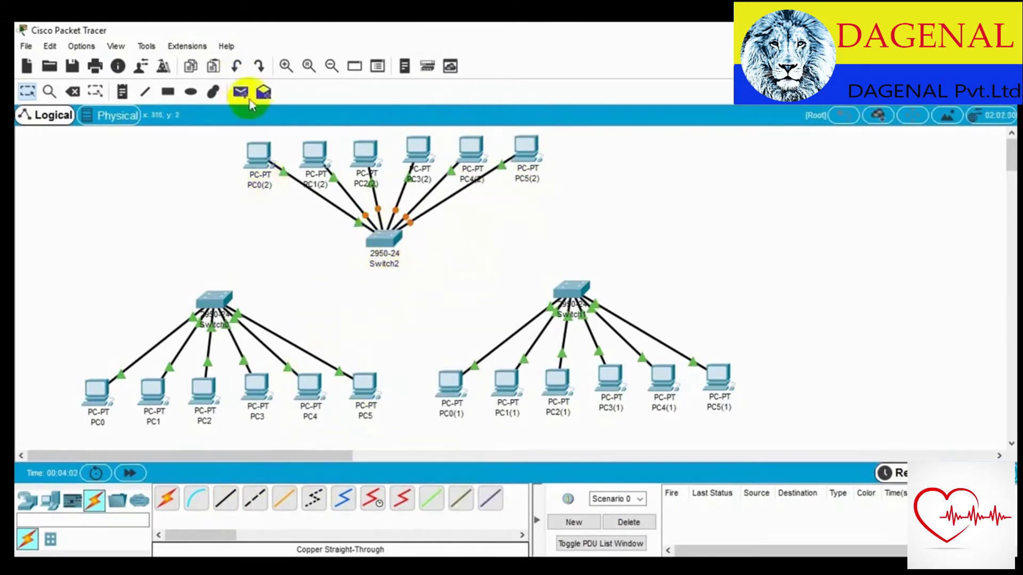
click(96, 399)
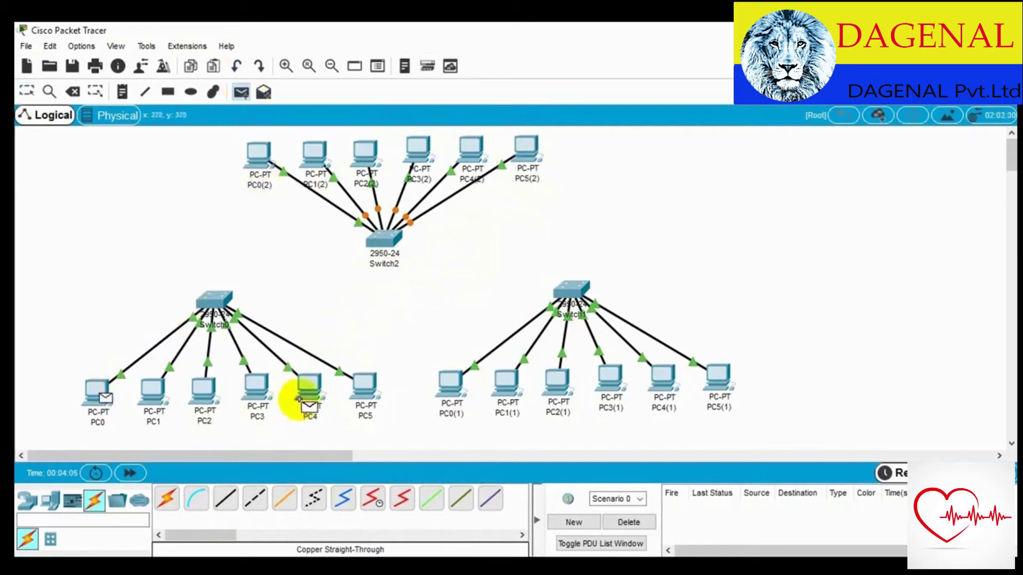
click(364, 385)
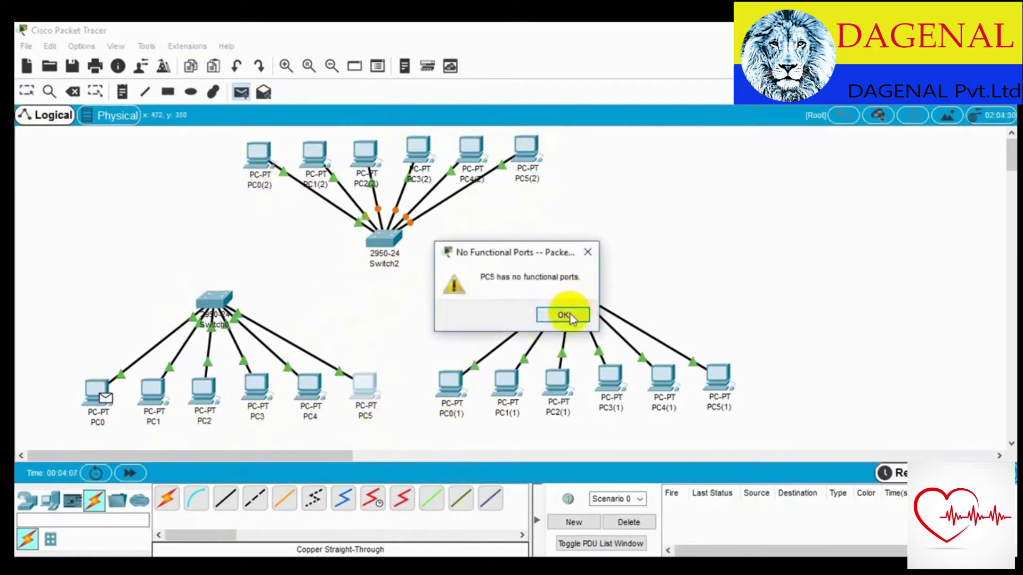
click(566, 316)
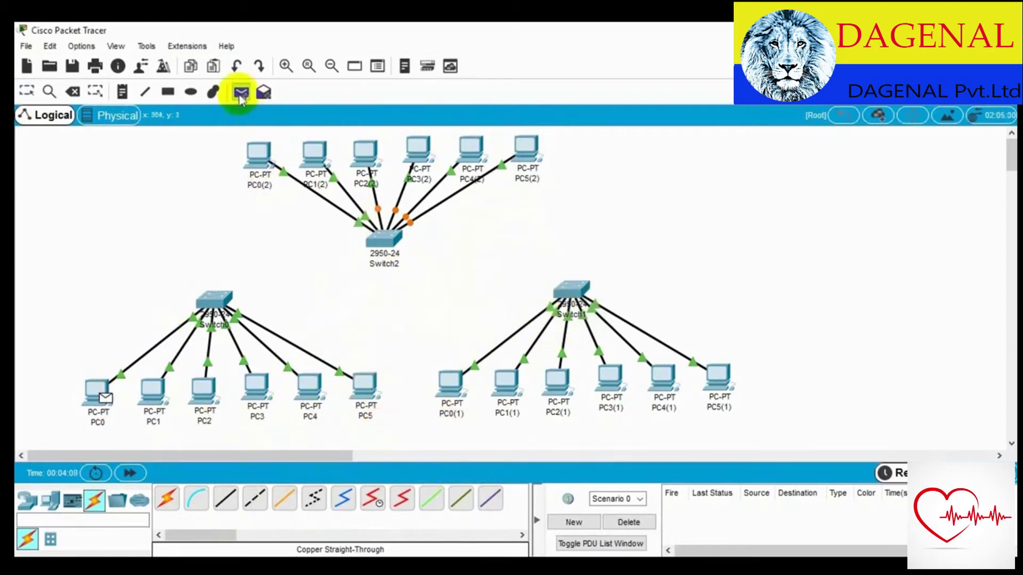
click(31, 91)
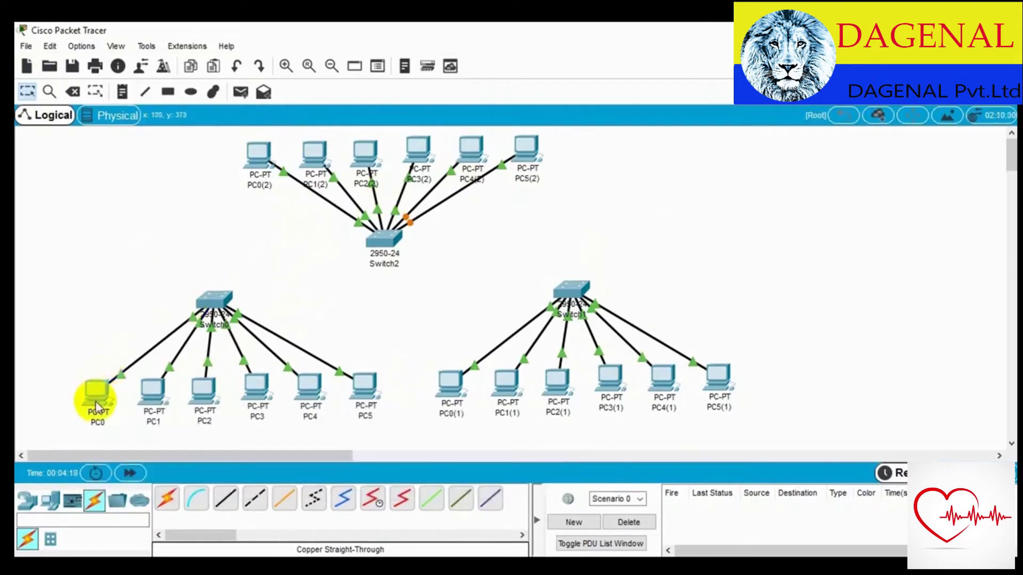
Give PC0 the static IP address 192.168.10.2 with subnet mask 255.255.255.0, and copy the address
click(97, 405)
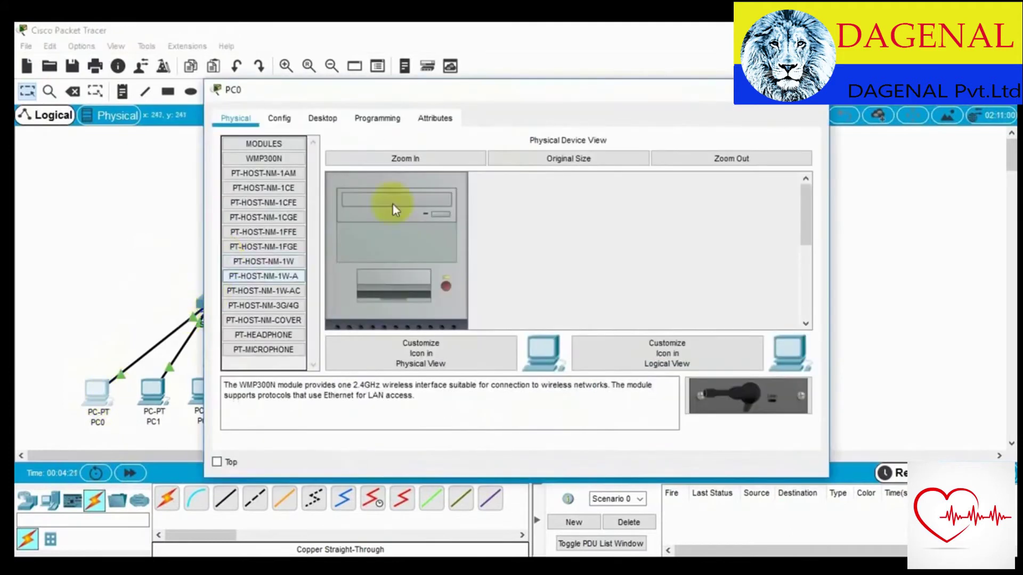
click(374, 121)
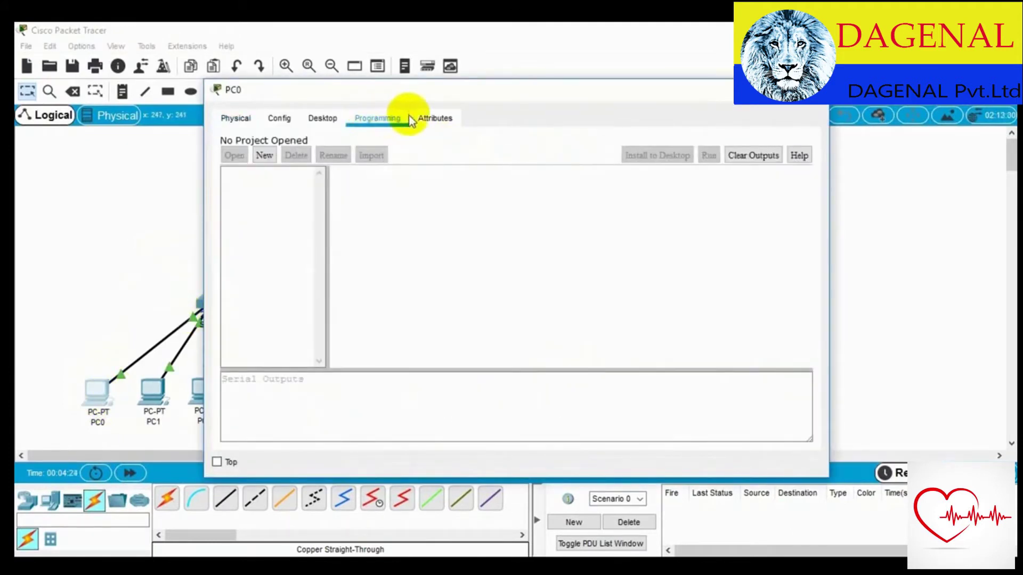
click(323, 119)
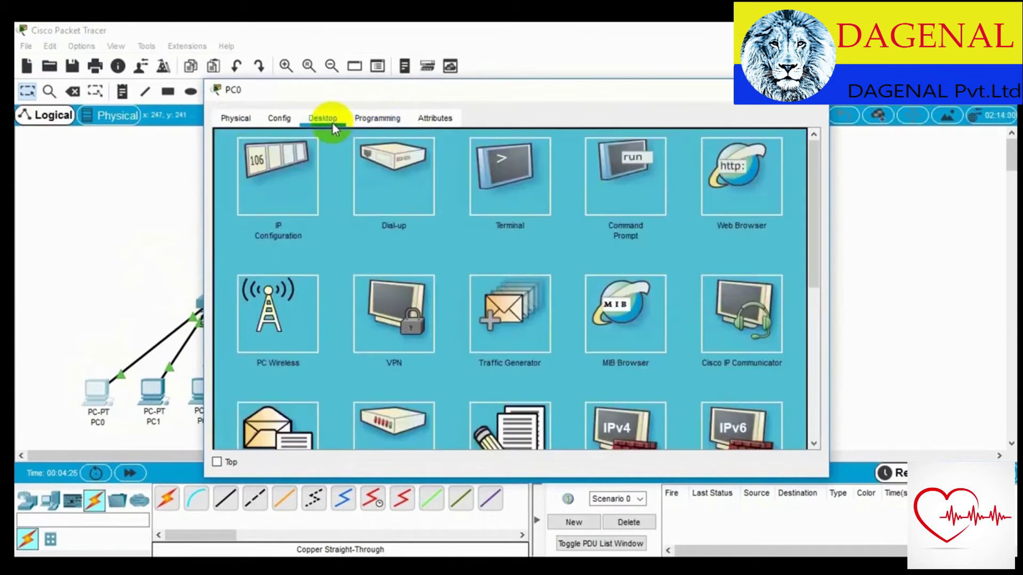
click(257, 168)
click(440, 165)
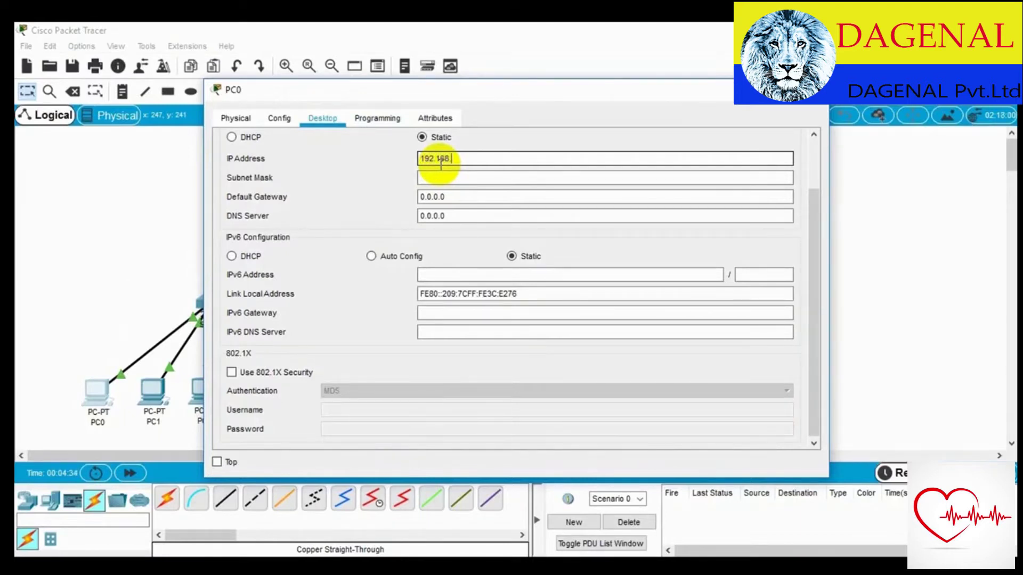
click(479, 177)
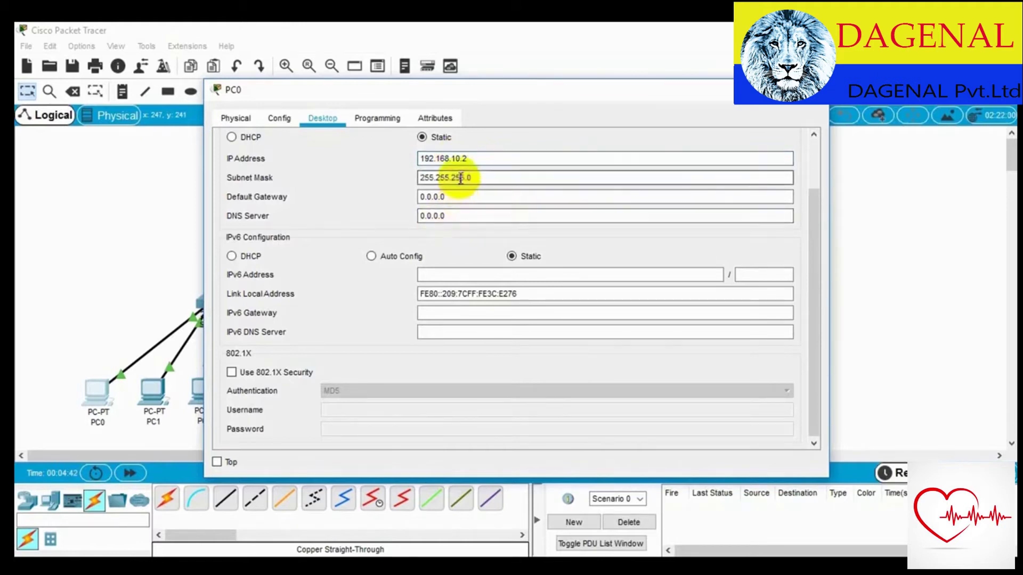
click(463, 157)
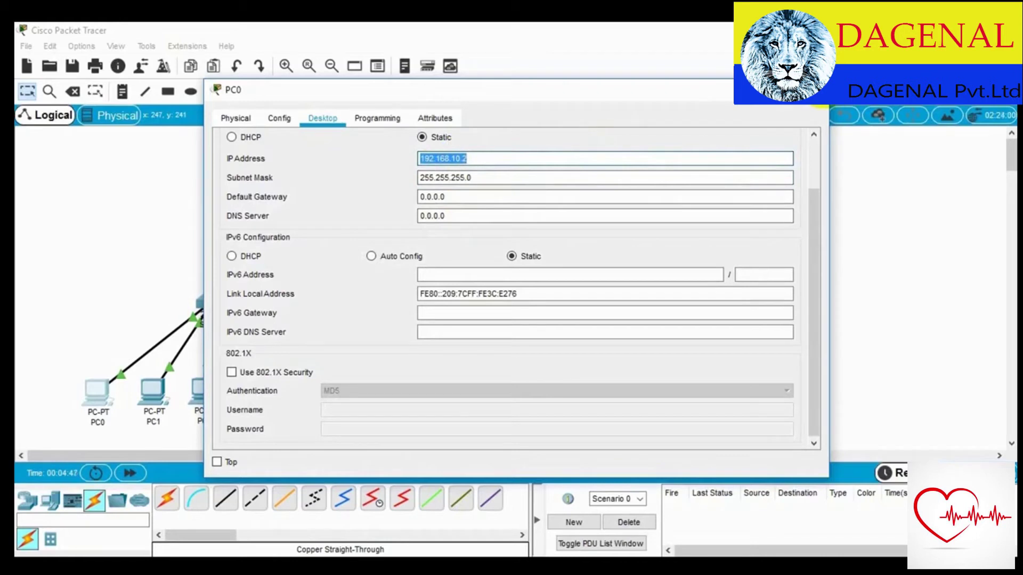
click(815, 89)
Give PC1 the static IP address 192.168.10.3 with subnet mask 255.255.255.0
click(146, 390)
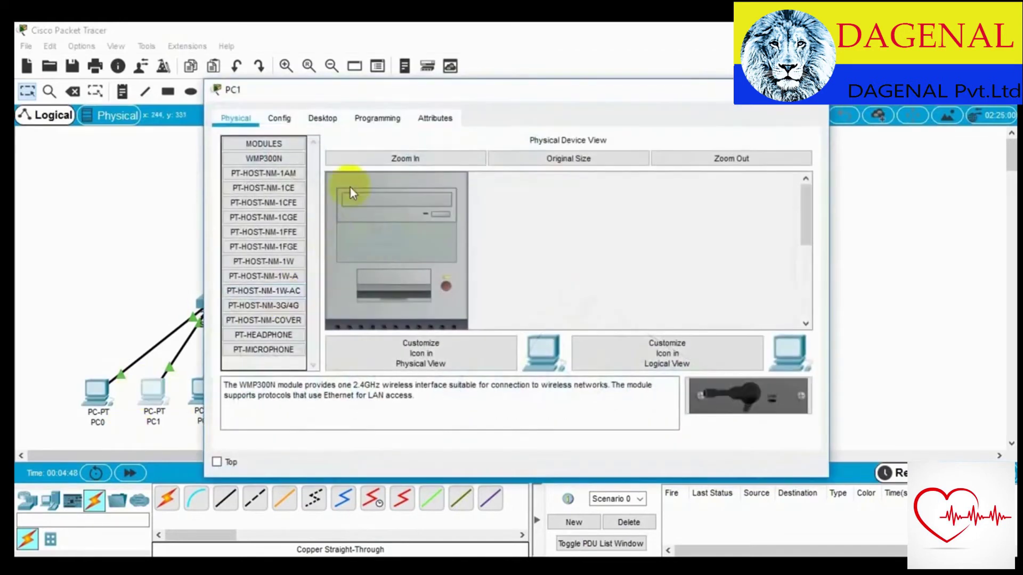
click(335, 119)
click(312, 154)
click(444, 158)
text(192.168.10.2)
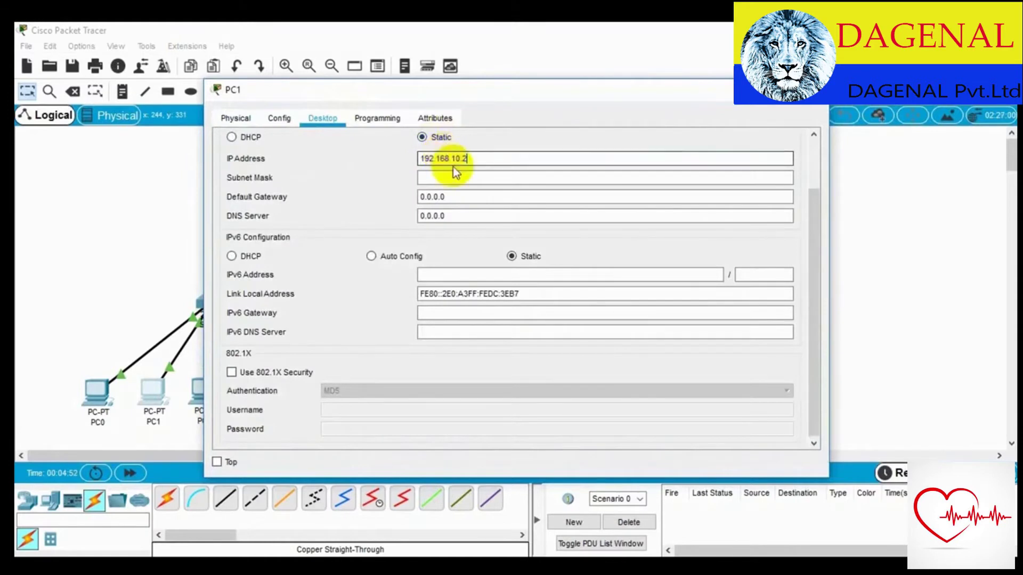
click(441, 179)
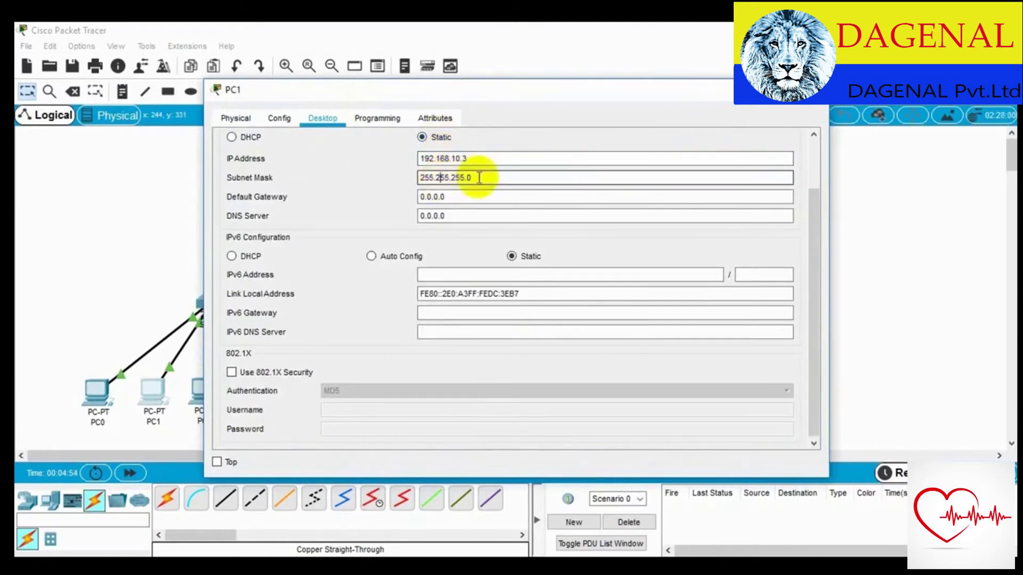
click(814, 91)
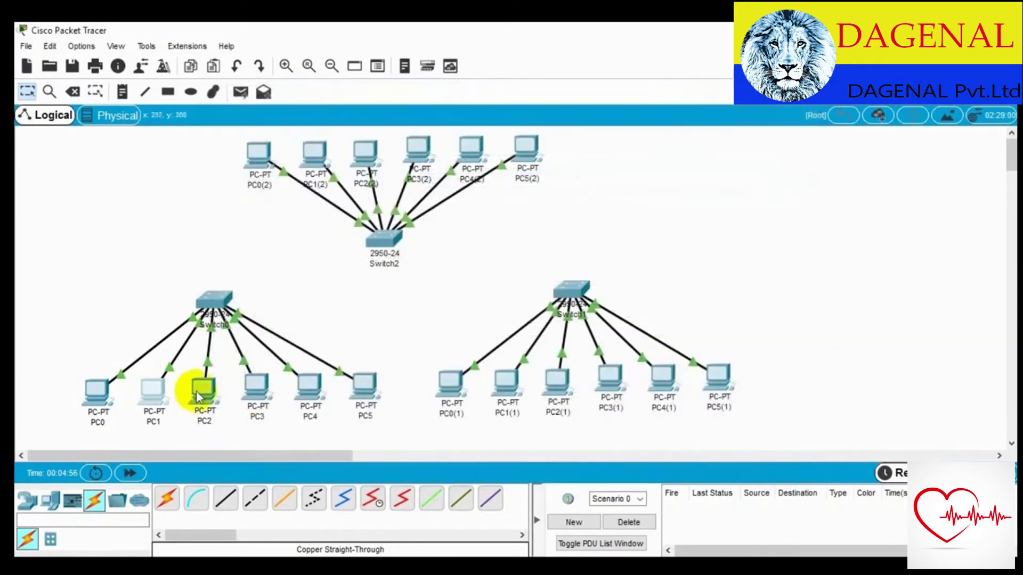
Give PC2 the static IP address 192.168.10.4 with the default subnet mask
click(197, 391)
click(309, 124)
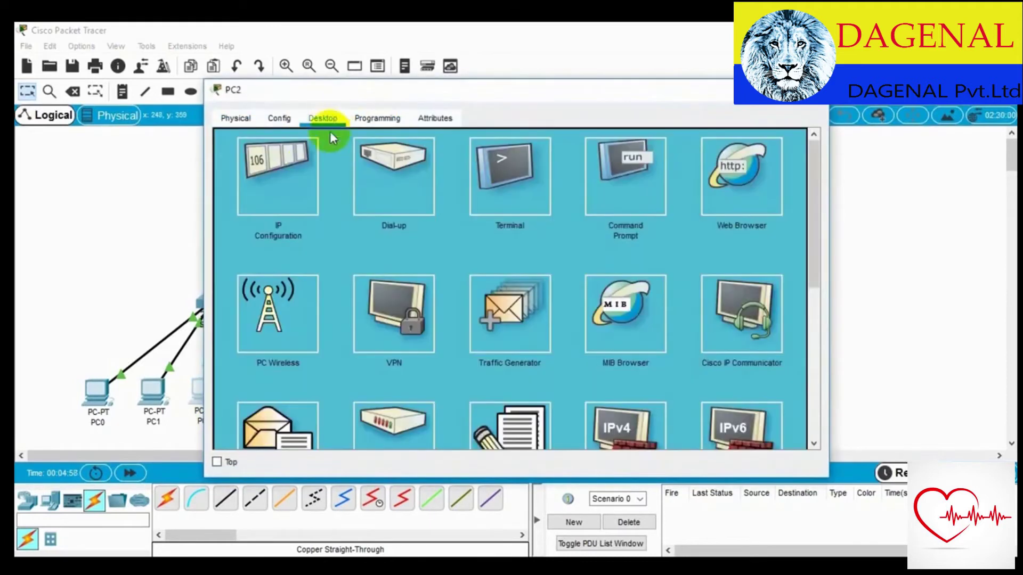
click(298, 170)
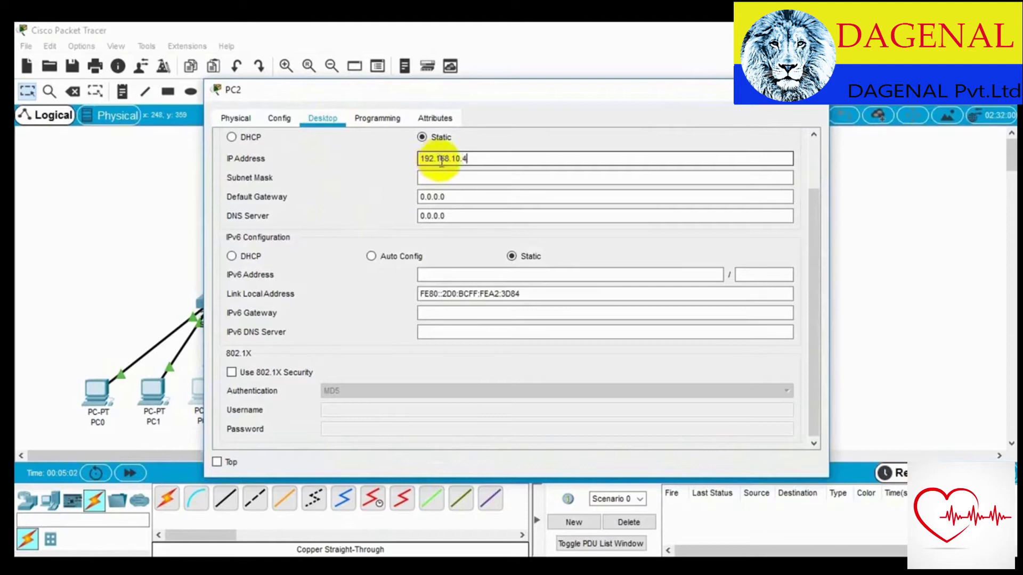
click(457, 176)
click(814, 91)
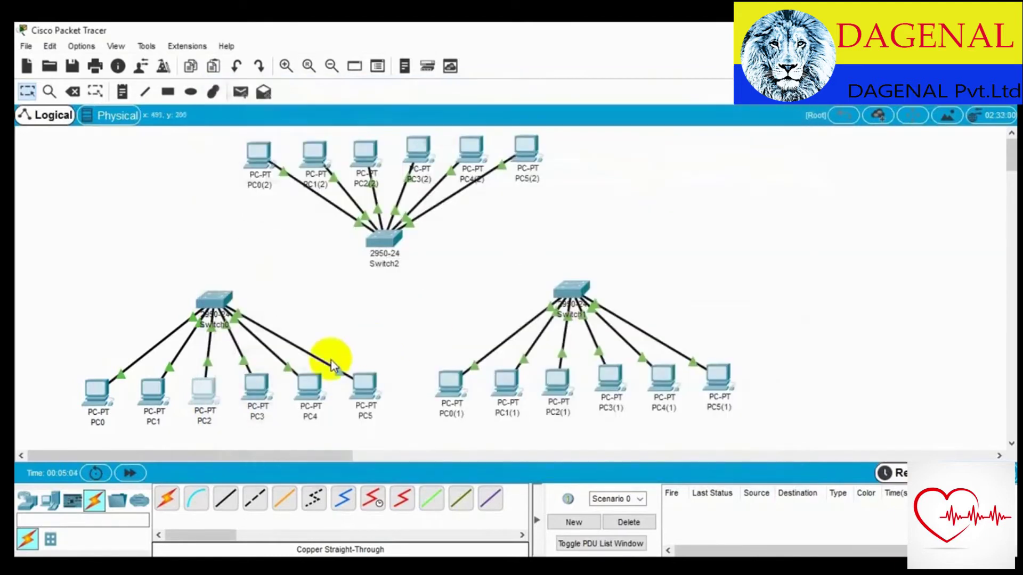
Give PC3 the static IP address 192.168.10.5 with subnet mask 255.255.255.0
click(265, 387)
click(319, 121)
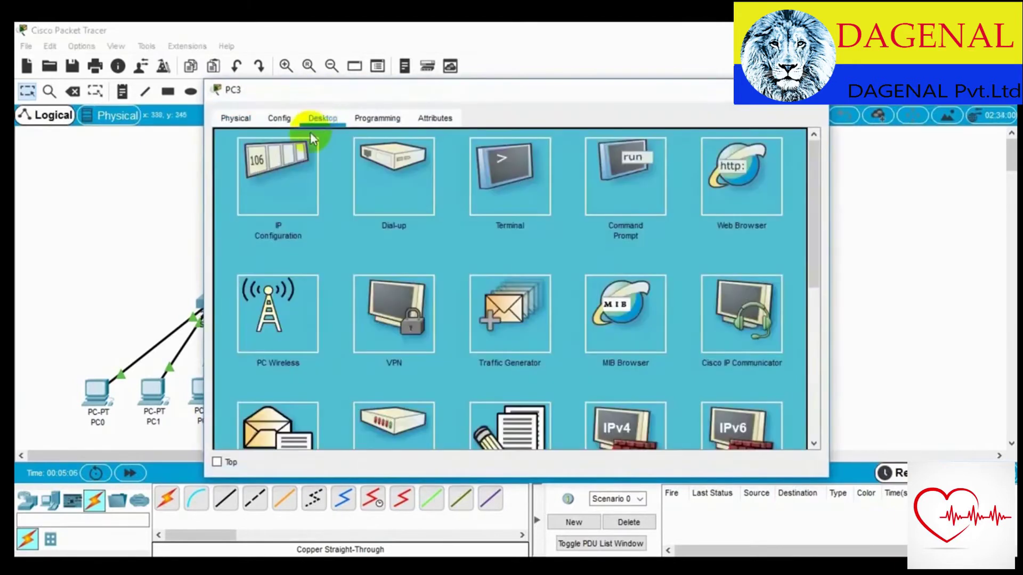
click(273, 171)
click(482, 158)
text(192.168.10.4)
click(527, 177)
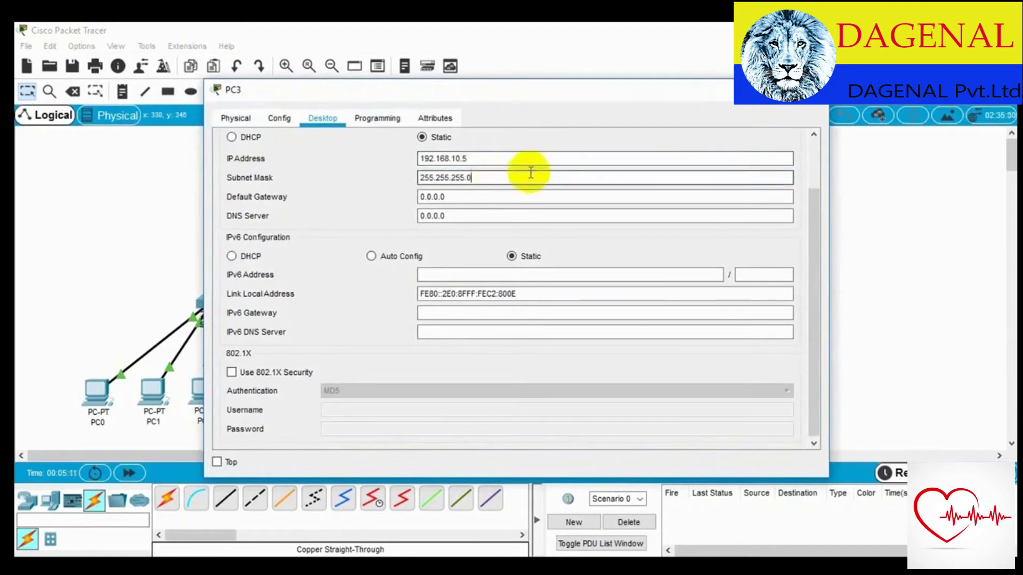
click(814, 91)
Give PC4 the static IP address 192.168.10.6 with subnet mask 255.255.255.0
click(320, 386)
click(377, 119)
click(322, 118)
click(308, 161)
click(430, 159)
text(192.168.10.6)
click(575, 178)
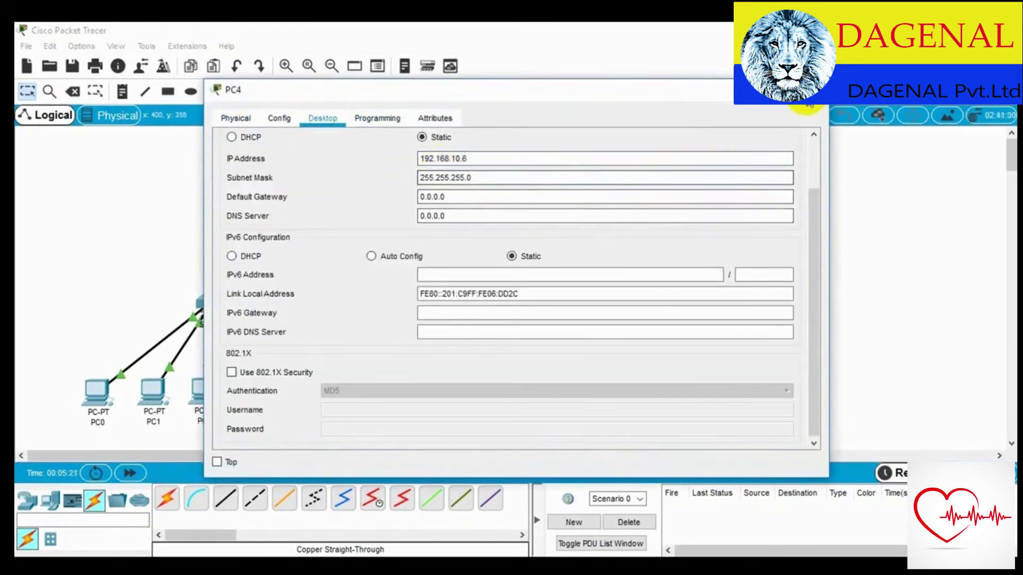
click(814, 91)
Give PC5 its own static IP address in the 192.168.10.x range with the default subnet mask
click(350, 392)
click(322, 118)
click(308, 161)
click(426, 158)
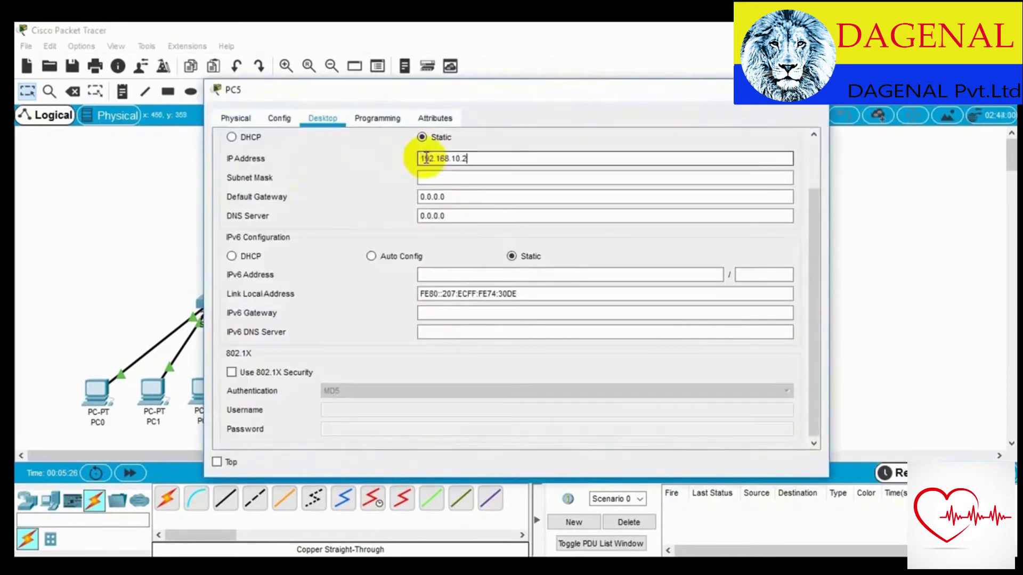
click(533, 177)
click(814, 90)
Give PC0(1) its own static IP address in the 192.168.10.x range with the default subnet mask
click(450, 381)
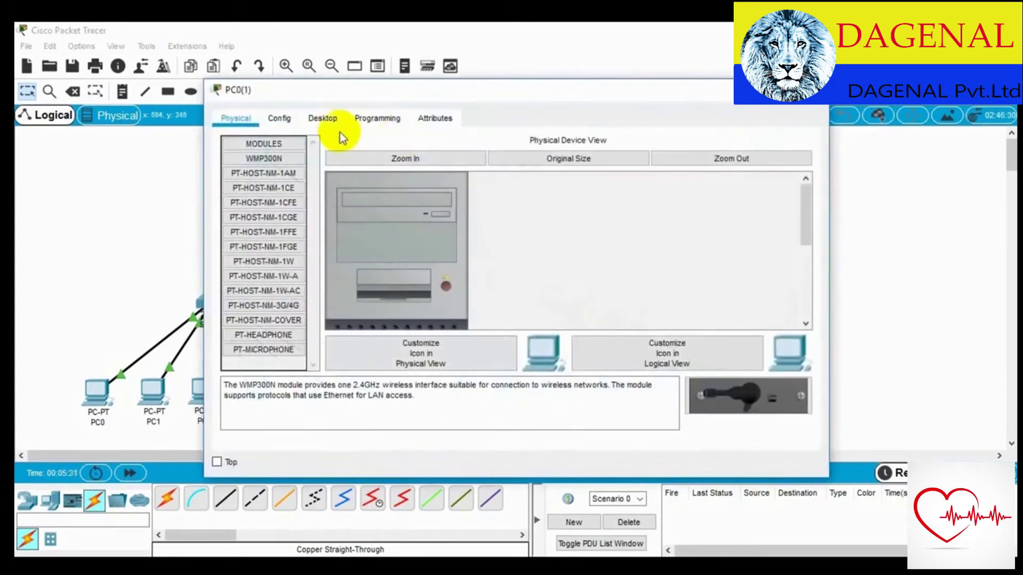
click(322, 118)
click(308, 161)
text(192.168.10.)
click(542, 180)
click(814, 91)
Give PC1(1) the static IP address 192.168.10.9 with subnet mask 255.255.255.0
click(507, 386)
click(322, 118)
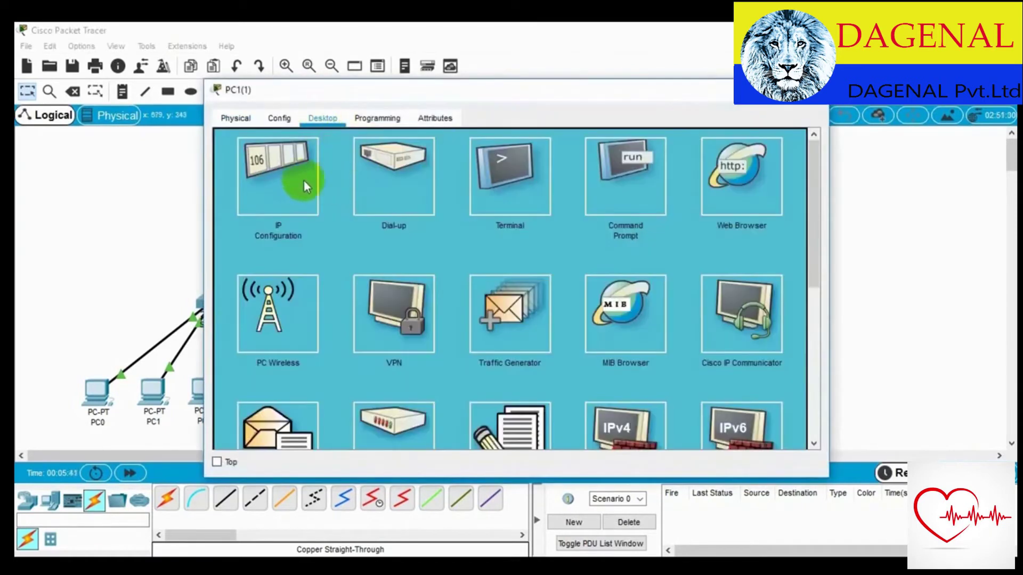
click(305, 185)
text(192.168.10.9)
click(461, 177)
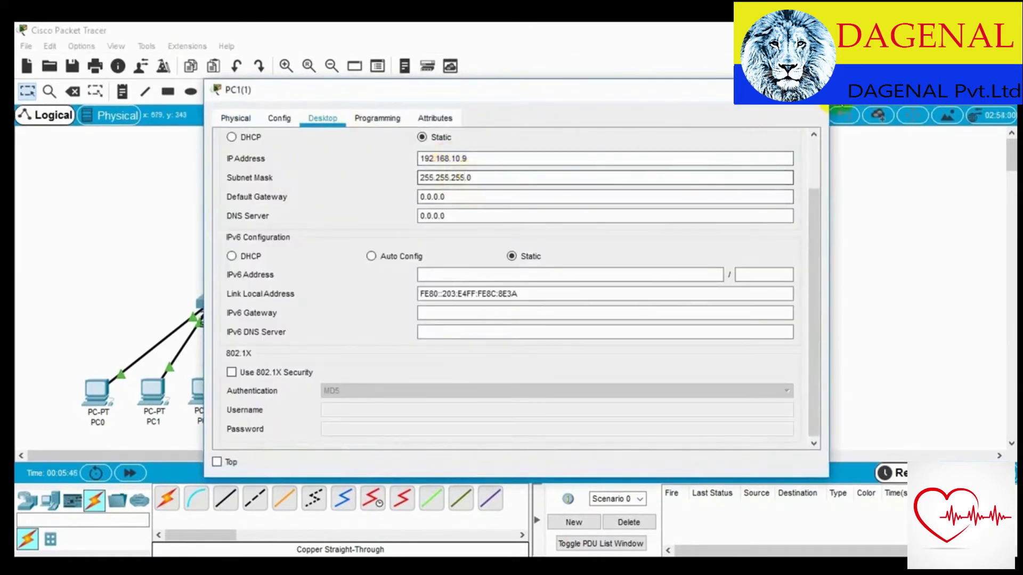
click(814, 90)
Give PC2(1) its own static IP address in the same network with the default subnet mask
click(557, 383)
click(323, 118)
click(373, 180)
click(512, 166)
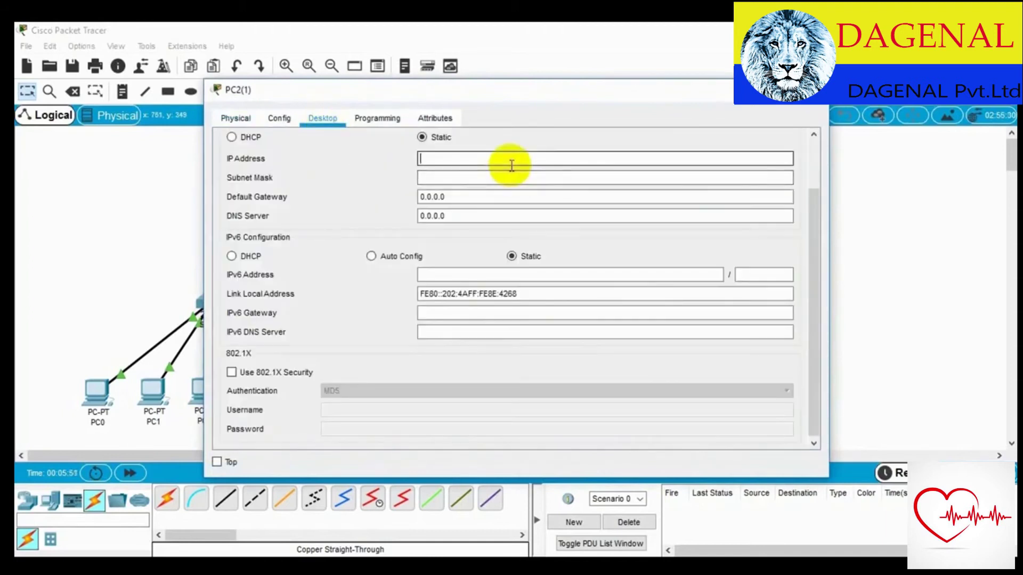
click(514, 178)
click(814, 91)
Give PC3(1) its own static IP address in the 192.168.10.x range with the default subnet mask
click(608, 372)
click(376, 120)
click(320, 119)
click(290, 176)
click(458, 159)
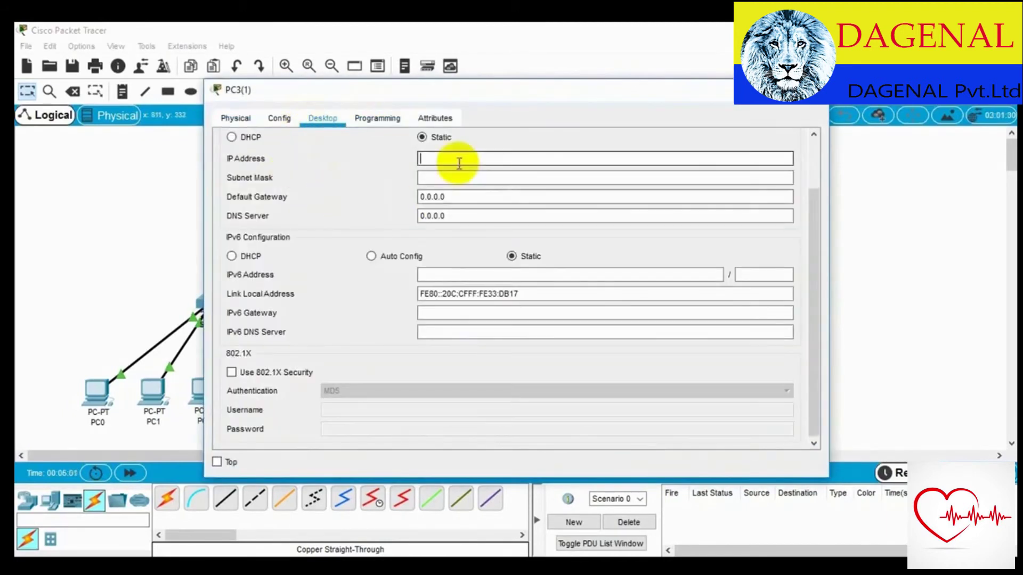
text(192.168.10.1)
click(462, 177)
click(814, 91)
Give PC4(1) its own static IP address in the 192.168.10.x range with the default subnet mask
click(638, 370)
click(319, 119)
click(291, 176)
click(488, 157)
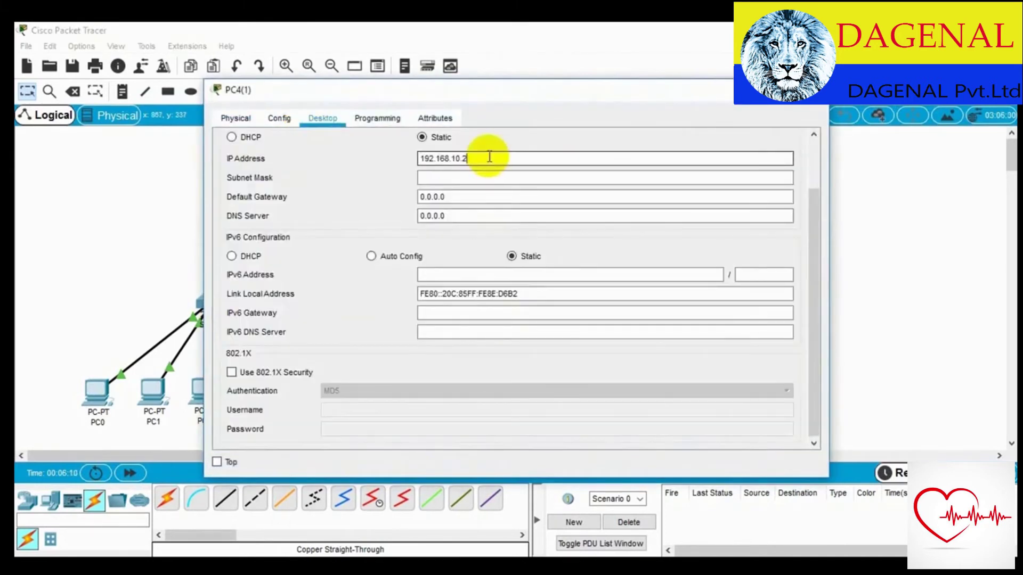
click(461, 178)
click(814, 91)
Give PC5(1) its own static IP address in the same network with the default subnet mask
click(719, 366)
click(320, 118)
click(291, 176)
click(503, 152)
click(461, 178)
click(814, 91)
Give PC0(2) its own static IP address in the 192.168.10.x range with the default subnet mask
click(261, 152)
click(323, 118)
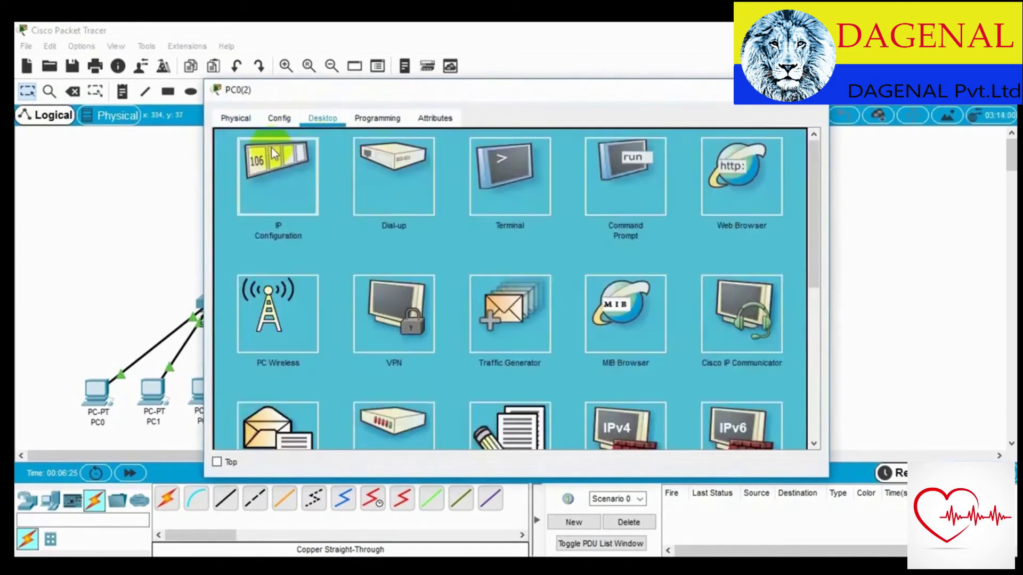
click(274, 153)
text(192.168.10.2)
click(491, 175)
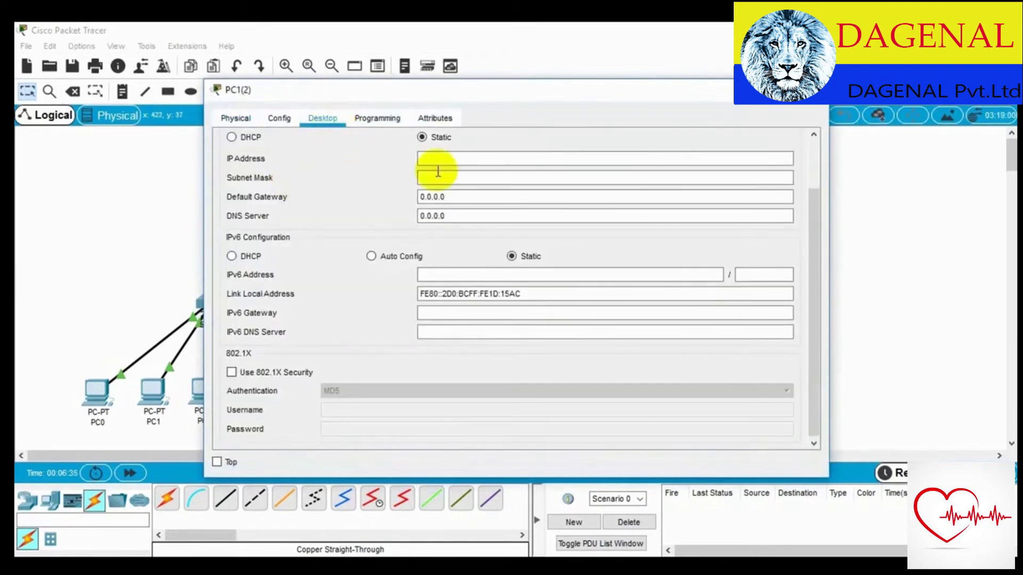
Give PC1(2) and PC2(2) their own static IP addresses in the 192.168.10.x range with the default subnet mask
click(489, 162)
text(192.168.10.2)
click(489, 177)
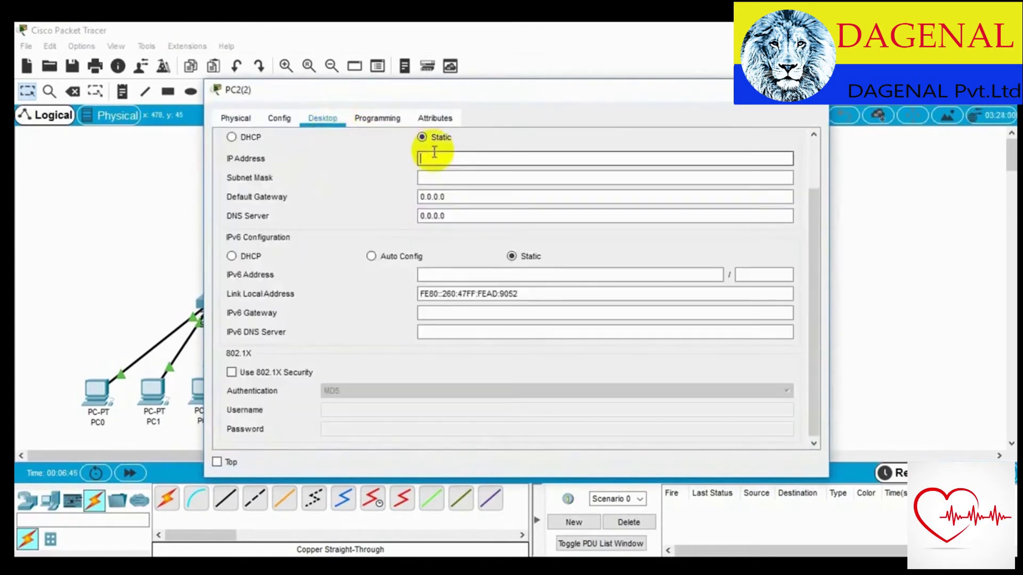
click(444, 177)
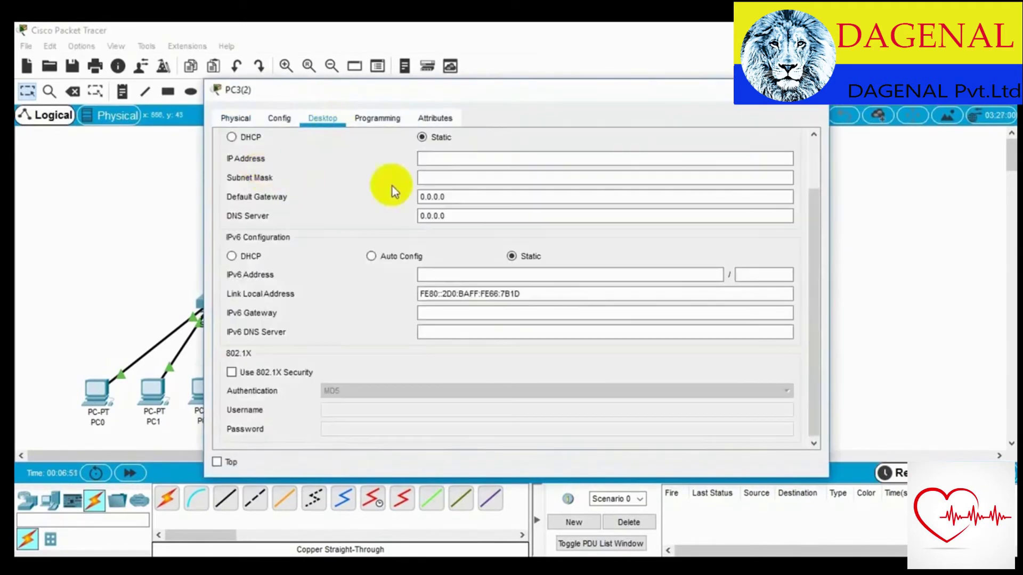
Give PC3(2) the static IP address 192.168.10.17 with the default subnet mask
click(479, 159)
text(192.168.10.2)
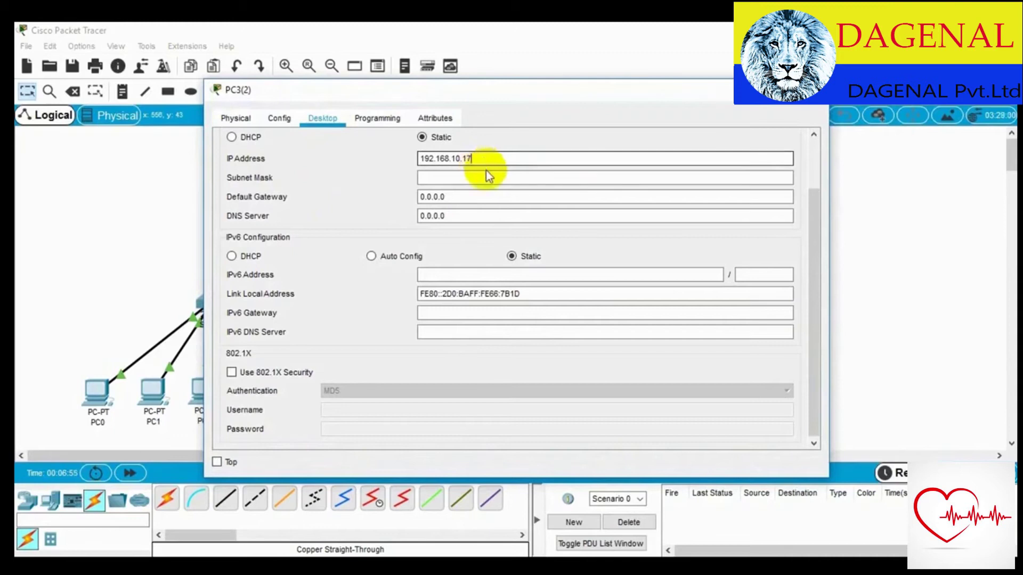
click(486, 173)
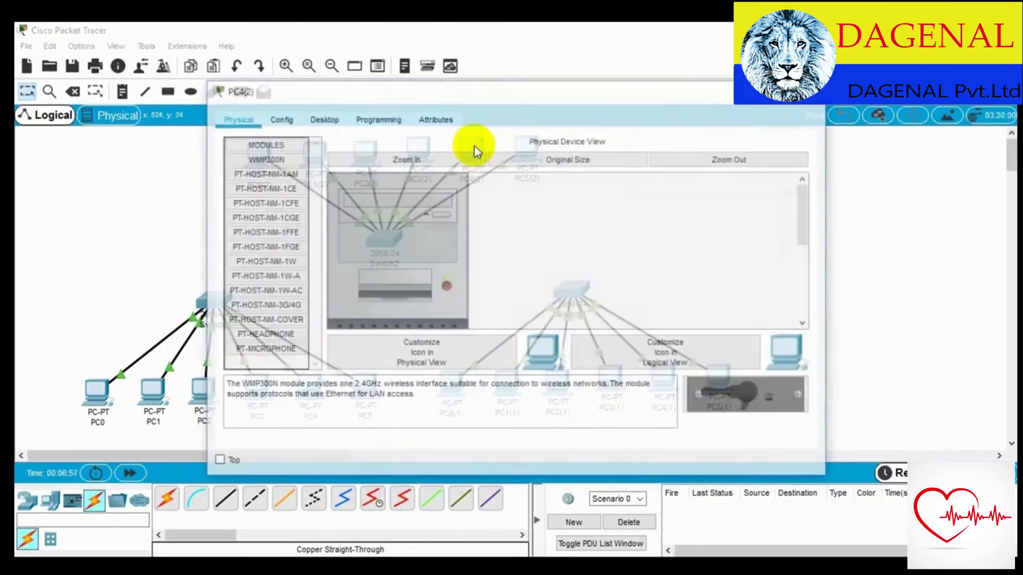
Give PC4(2) the static IP address 192.168.10.18 with the default subnet mask
click(335, 118)
click(292, 188)
click(427, 158)
text(192.168.10.)
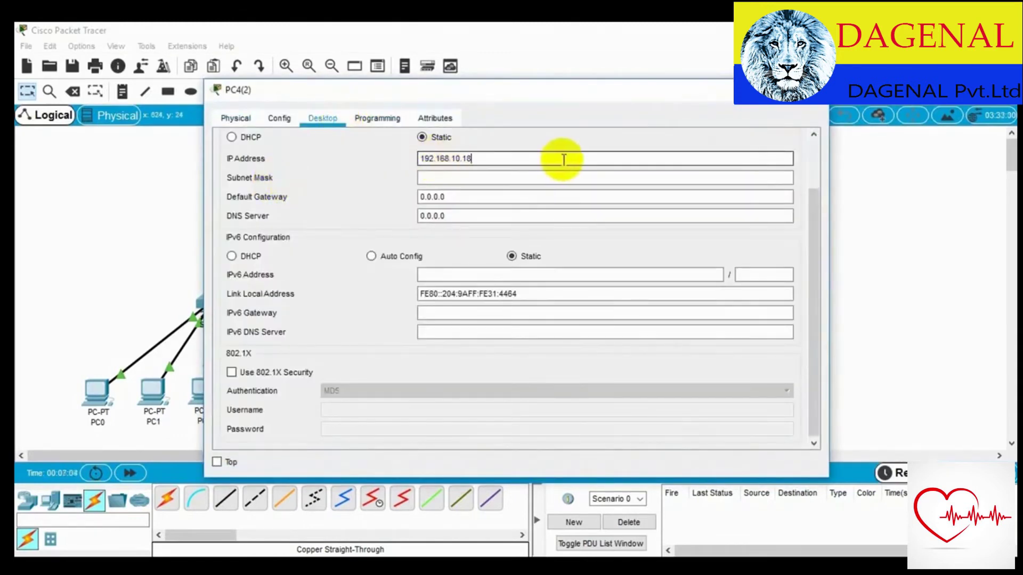
click(564, 177)
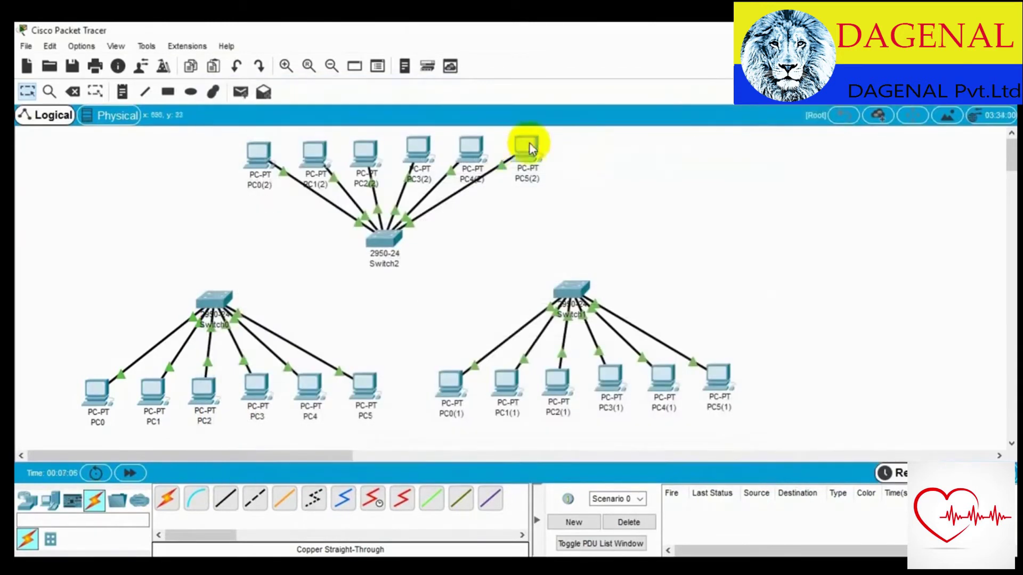
Give PC5(2) its own static IP address in the 192.168.10.x range with the default subnet mask
click(526, 142)
click(326, 120)
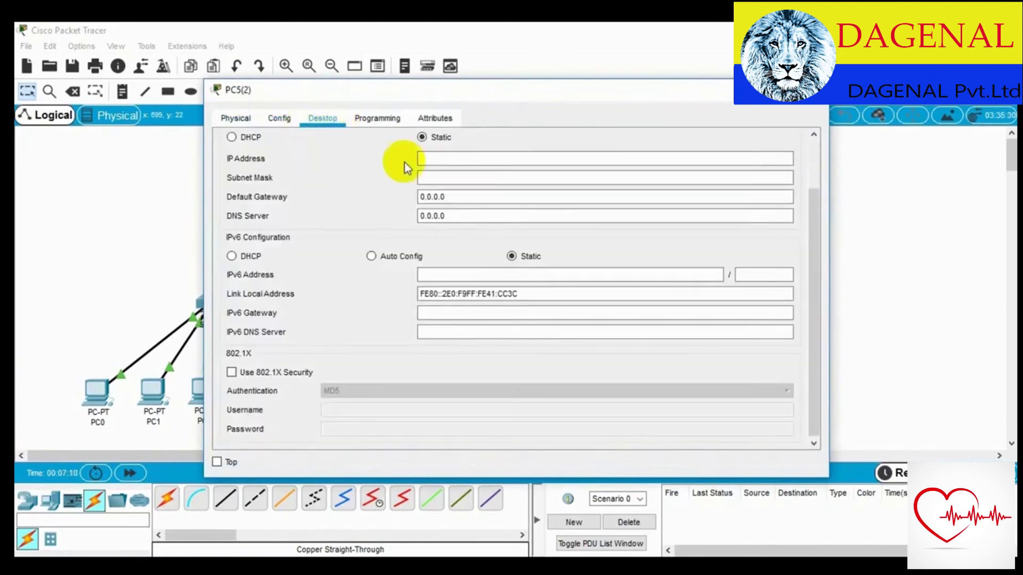
click(433, 158)
text(192.168.10.2)
key(Tab)
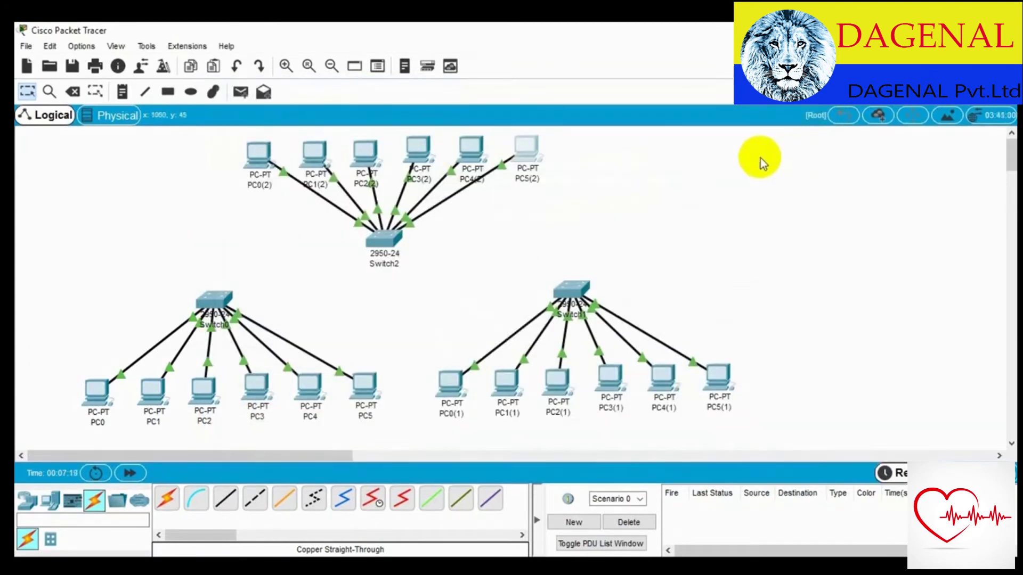
Send simple PDUs from PC0 to PC5 and from PC0(2) to PC5(2)
click(240, 91)
click(97, 392)
click(365, 385)
click(240, 92)
click(258, 155)
click(530, 142)
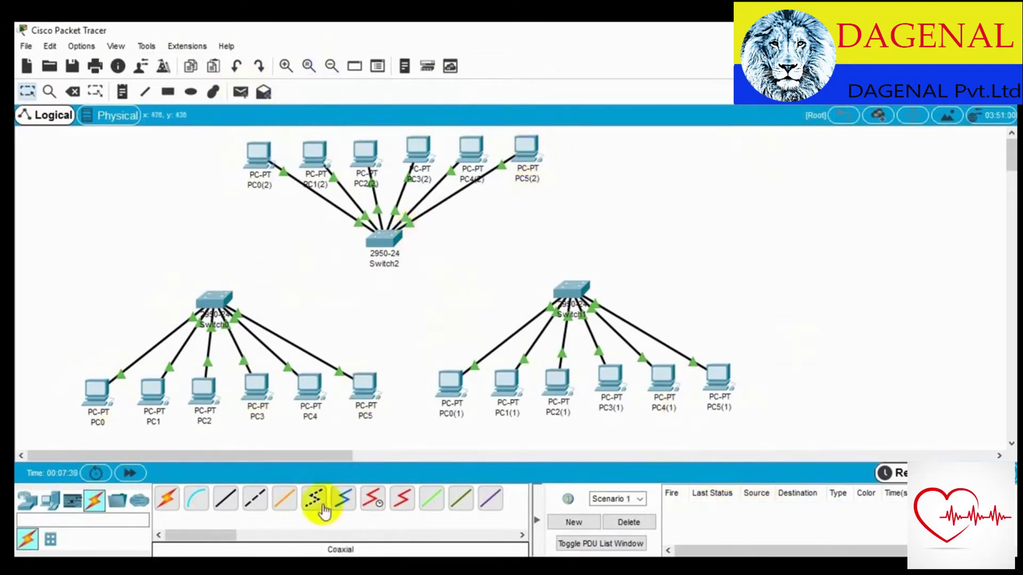
Connect Switch0 FastEthernet0/7 to Switch1 FastEthernet0/7 with a copper cross-over cable
click(254, 498)
click(211, 307)
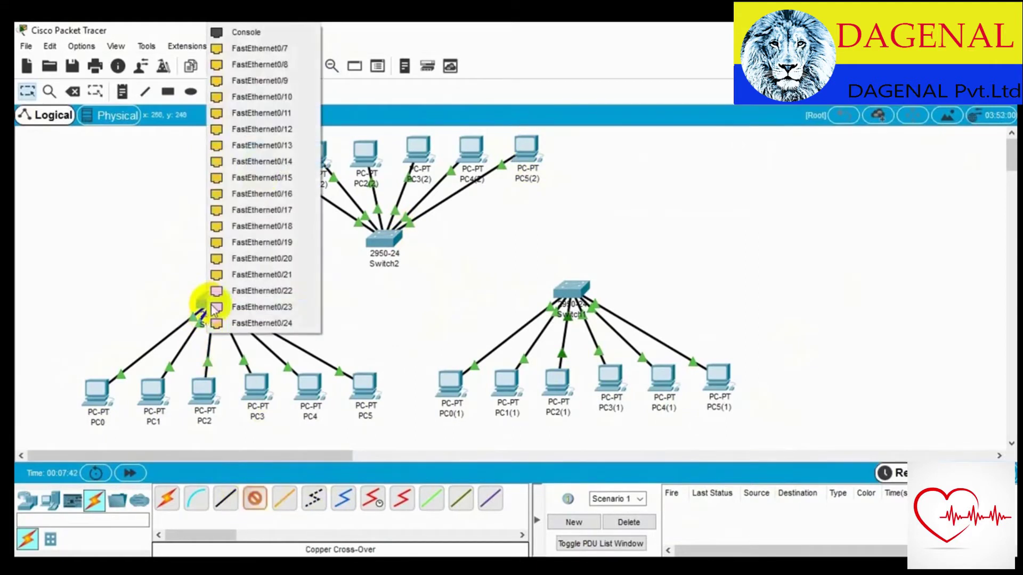
click(270, 46)
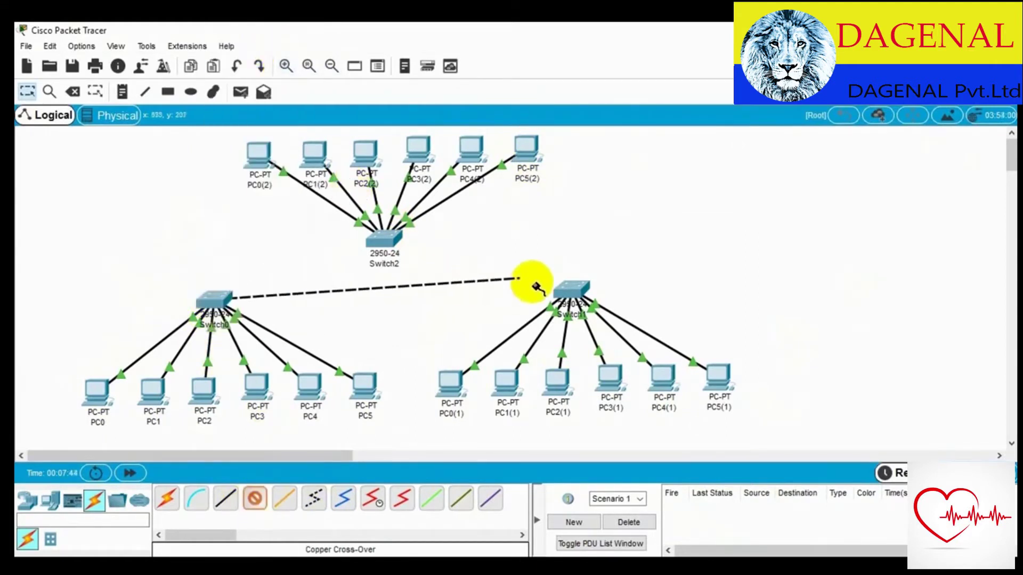
click(565, 290)
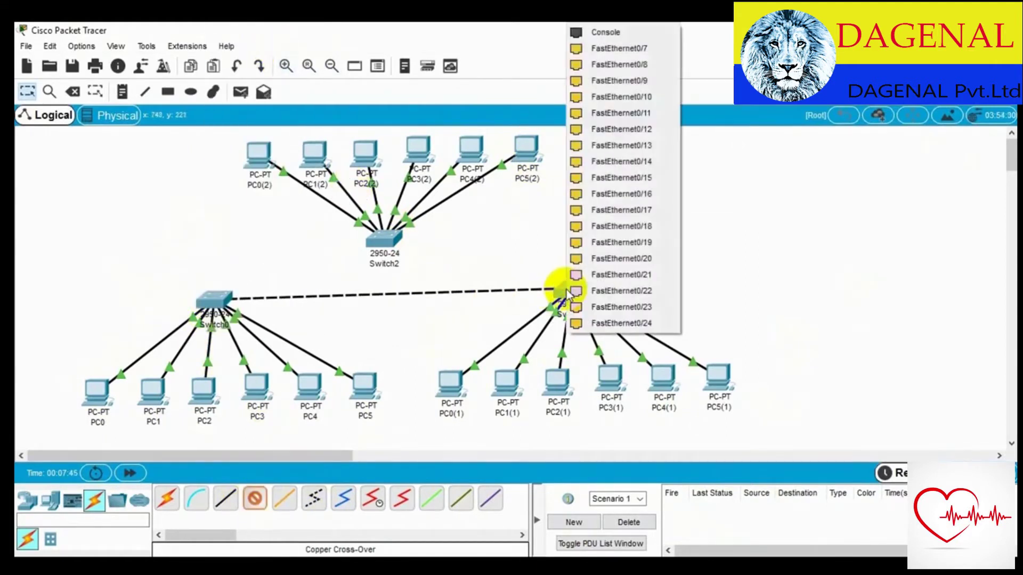
click(662, 48)
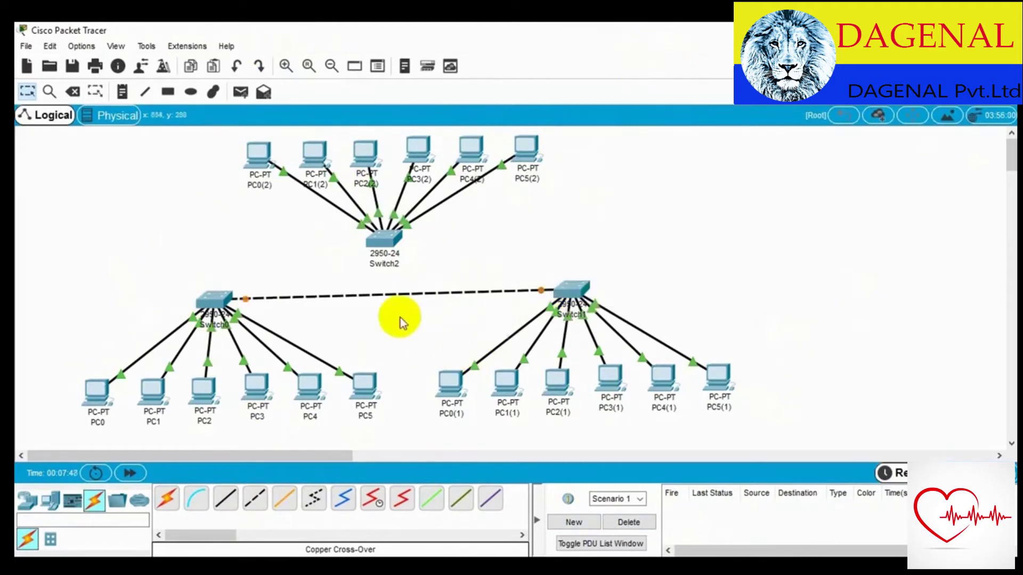
Move Switch0 slightly upward so that it lines up horizontally with Switch1
click(217, 299)
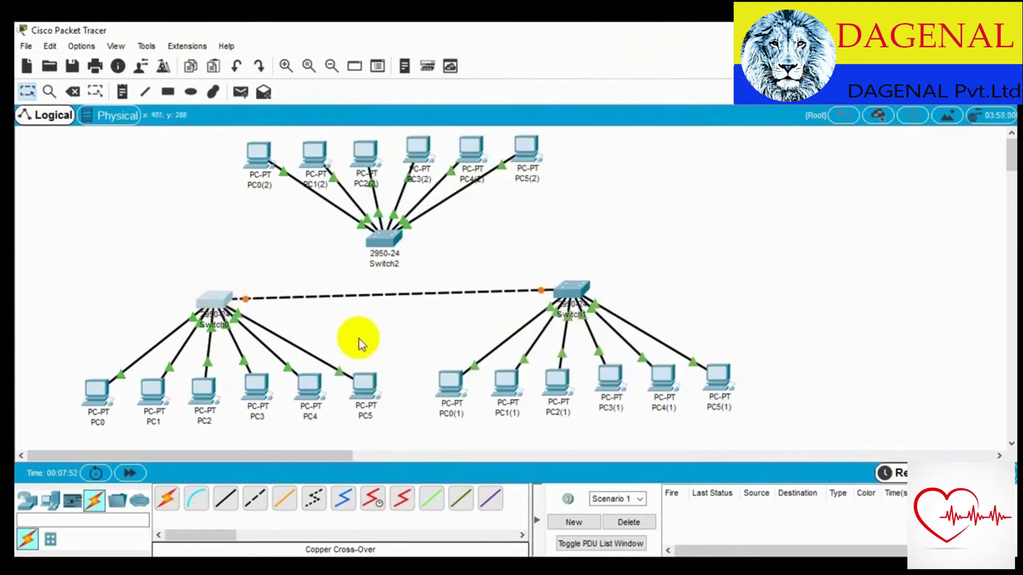
drag(218, 298, 217, 291)
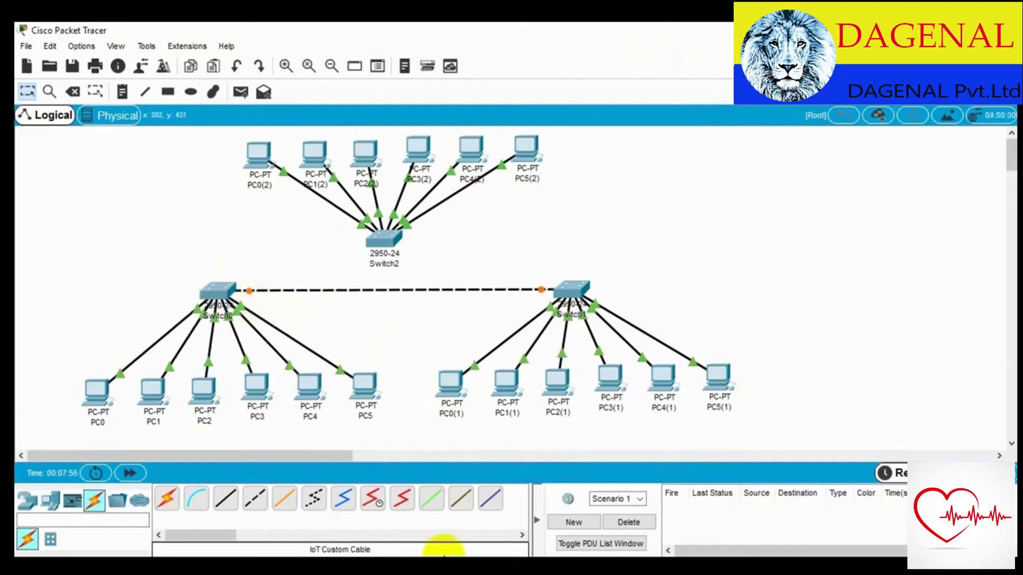
click(442, 554)
click(579, 462)
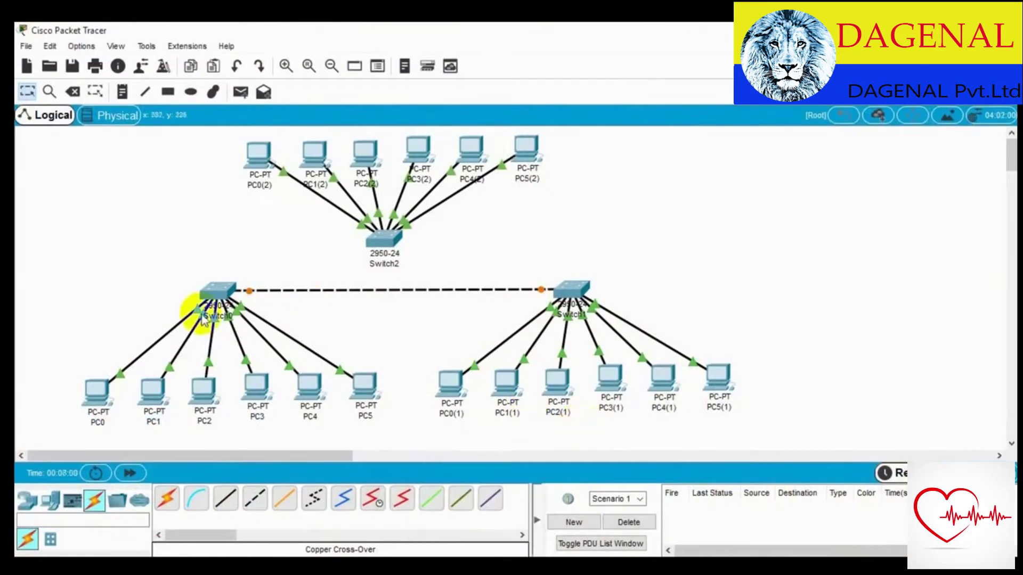
Connect a free Ethernet port on Switch0 to FastEthernet0/7 on Switch2 with a copper cross-over cable
click(254, 498)
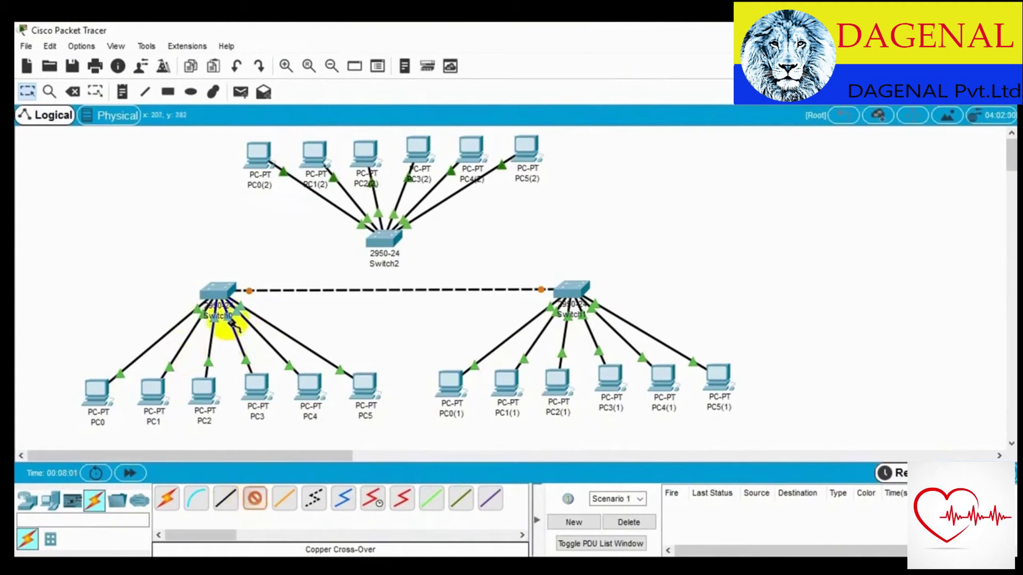
click(219, 288)
click(257, 313)
click(367, 249)
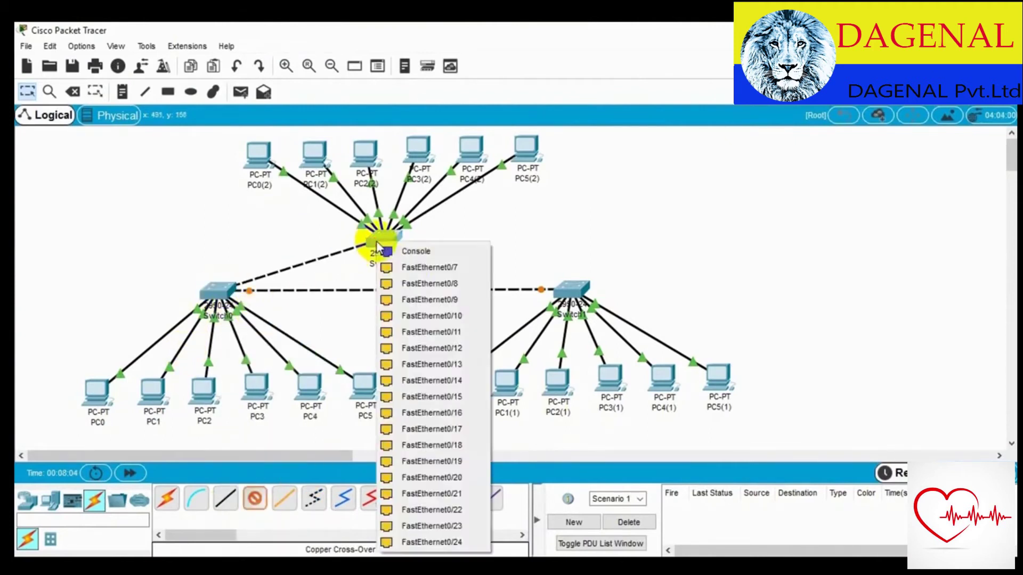
click(427, 268)
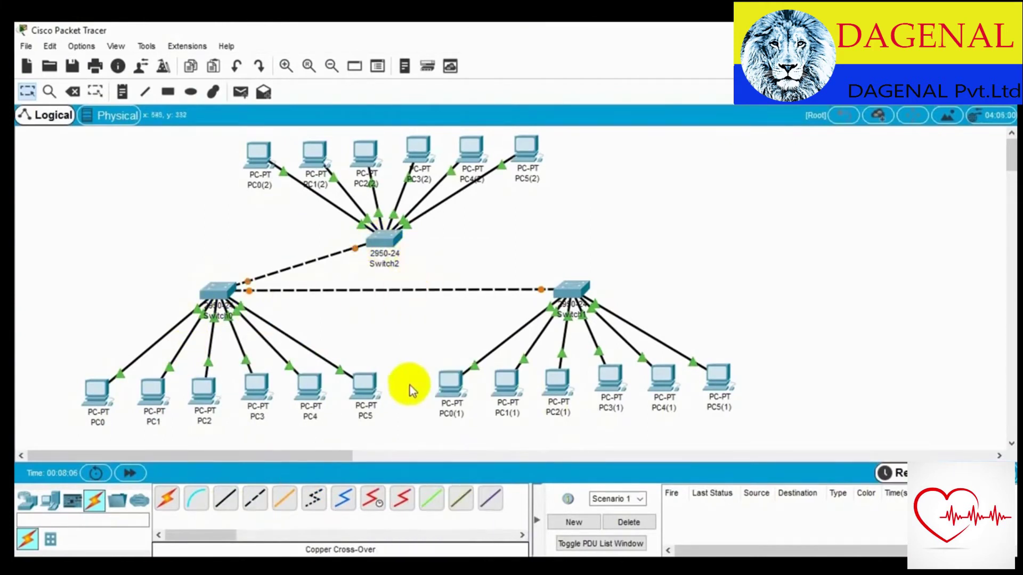
Connect a free Ethernet port on Switch2 to FastEthernet0/9 on Switch1 with a copper cross-over cable
click(255, 498)
click(383, 240)
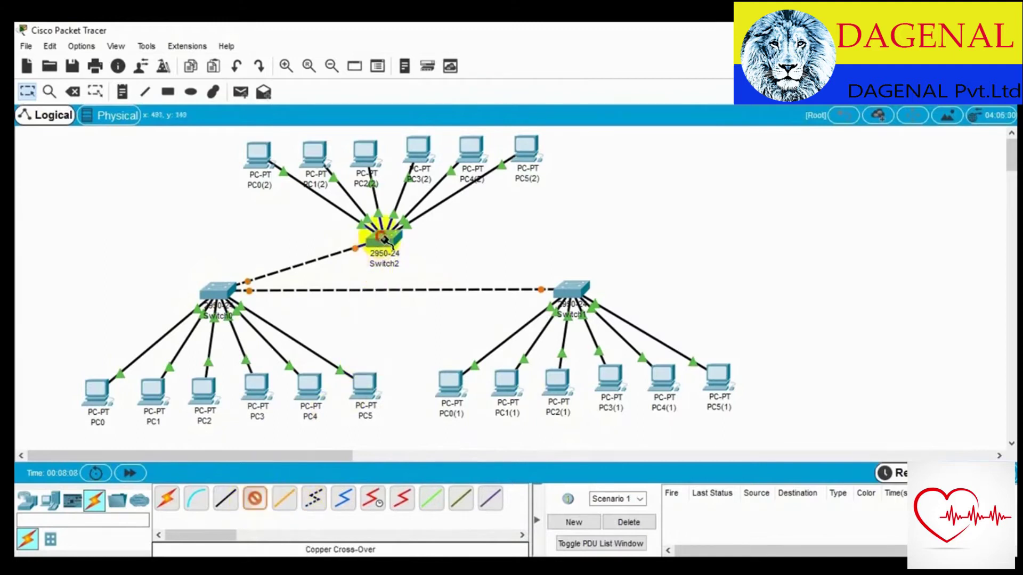
click(424, 263)
click(565, 279)
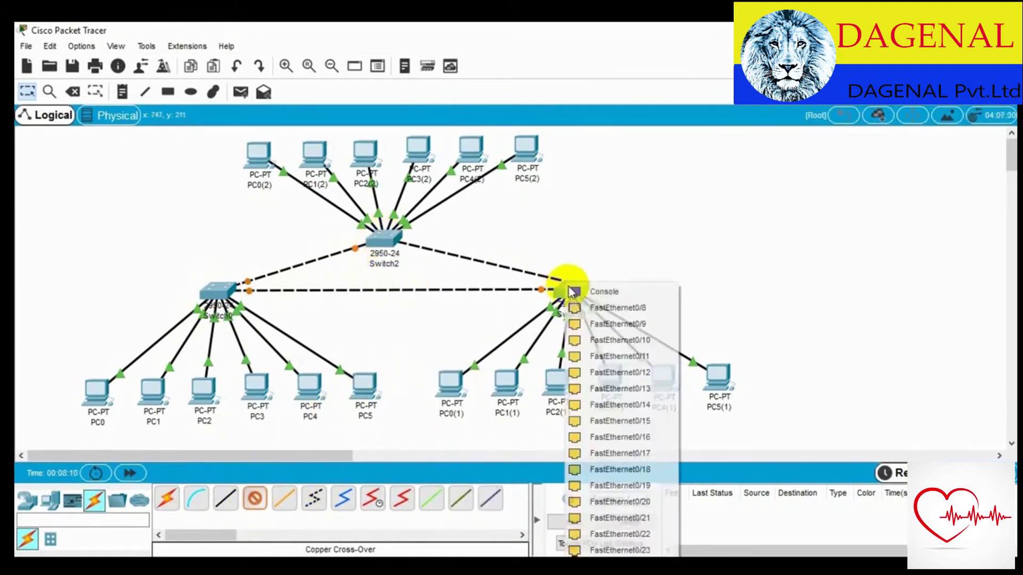
click(586, 323)
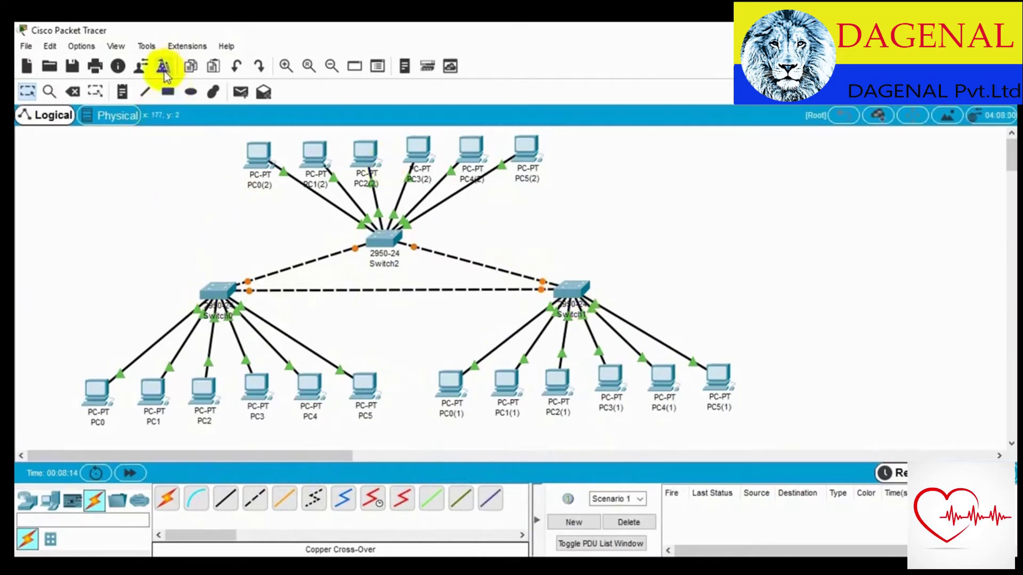
Set the interface preferences to always show port labels in the logical workspace
click(83, 47)
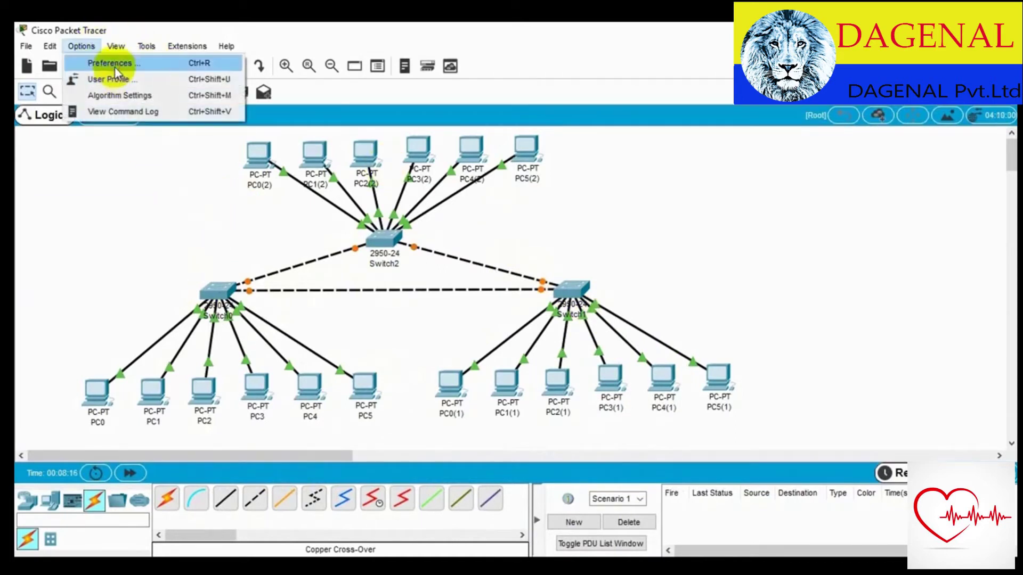
click(111, 64)
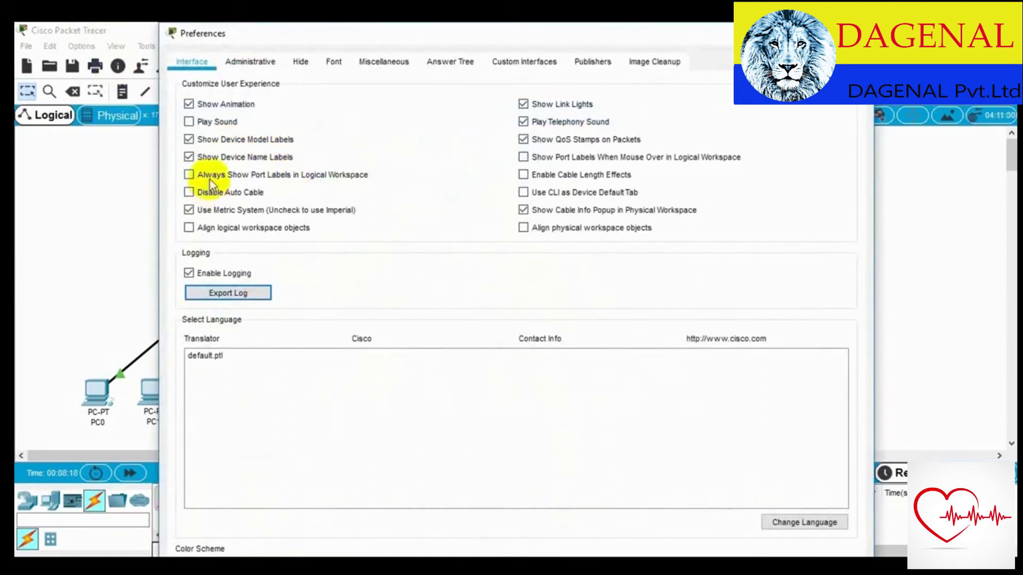
click(206, 175)
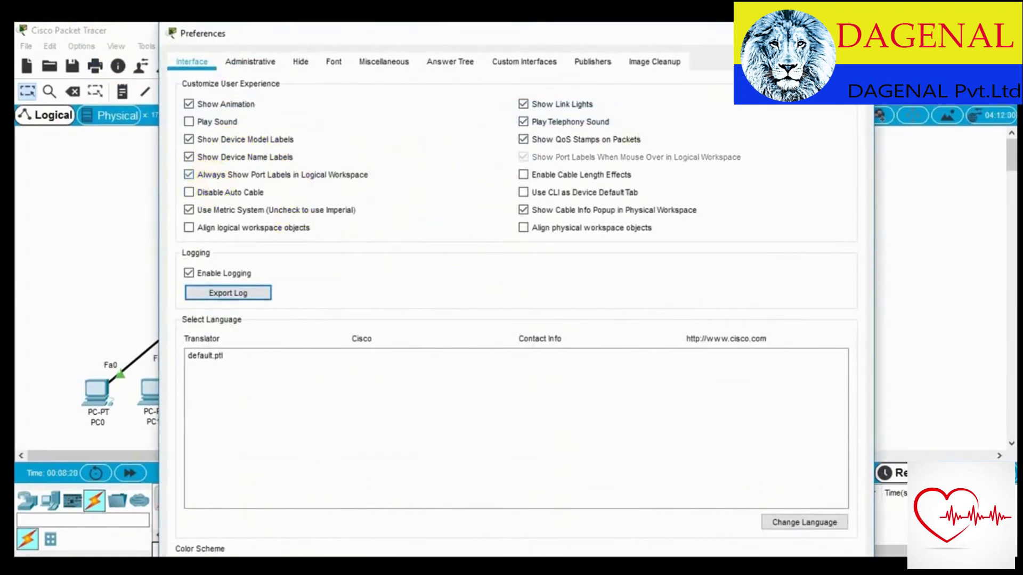
key(Escape)
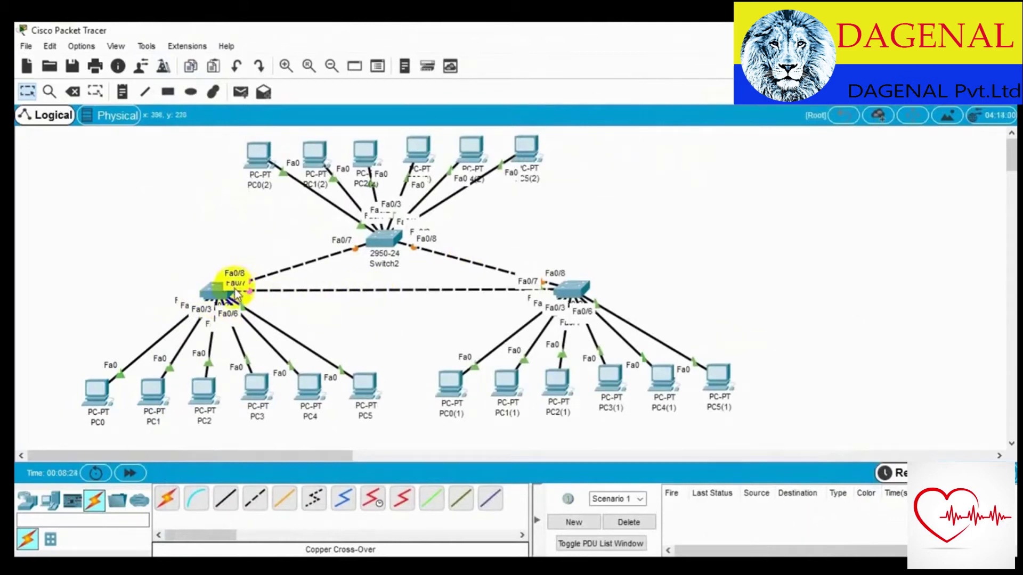
Turn off the option to always show port labels in the logical workspace
click(81, 45)
click(93, 63)
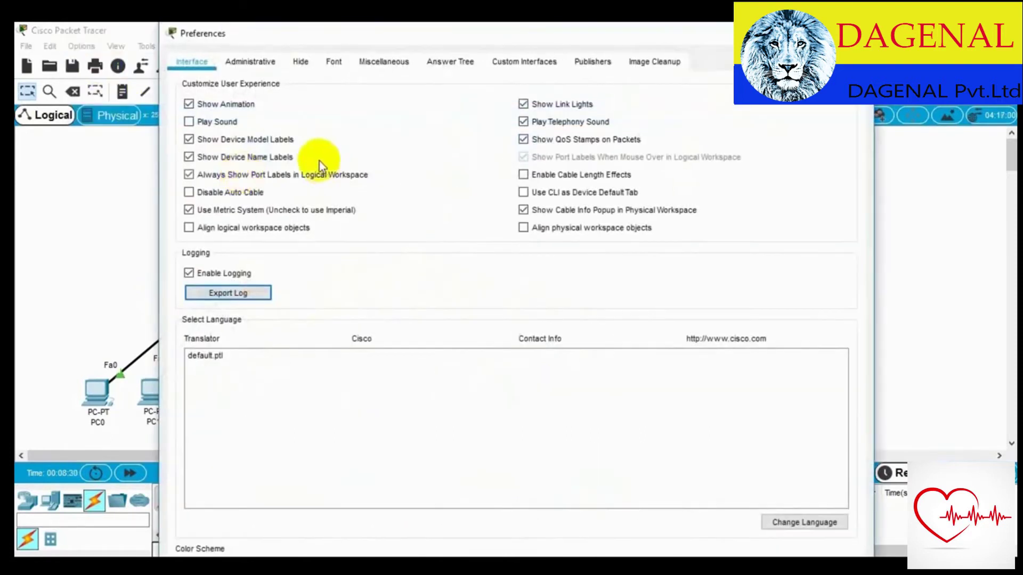
click(218, 177)
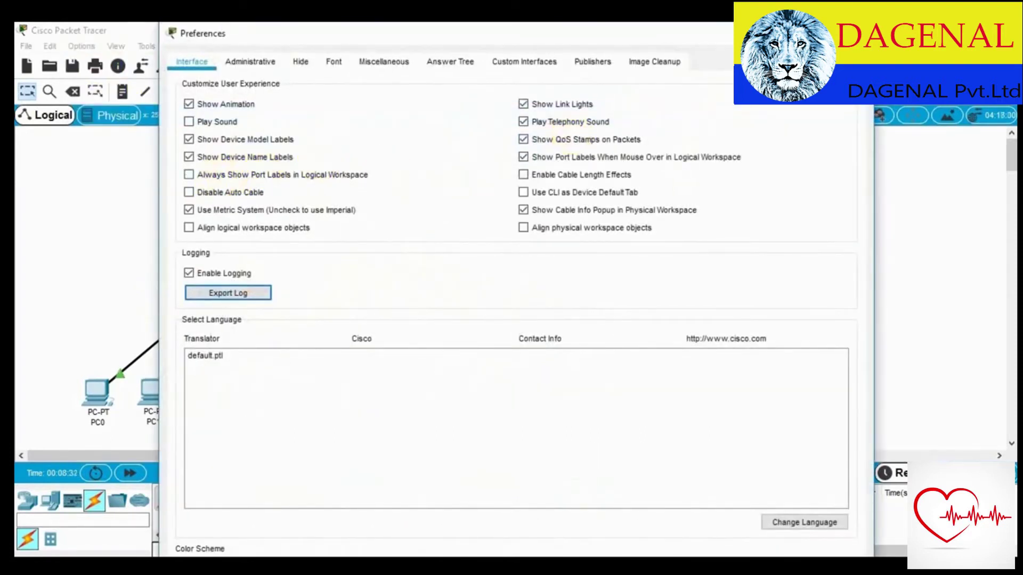
click(860, 33)
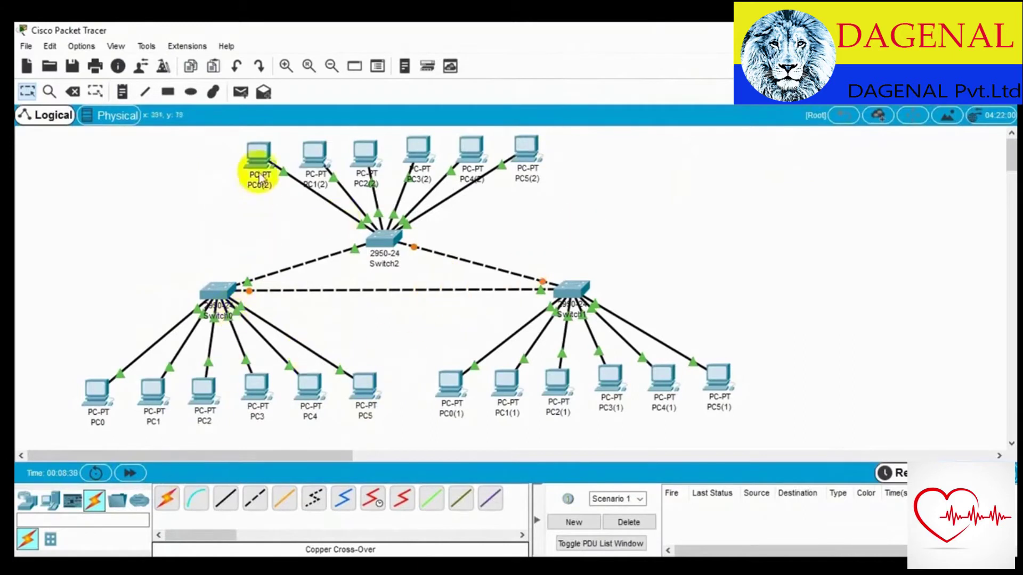
Send a simple PDU from PC0 to PC5(2) to test connectivity between the Switch0 and Switch2 networks
click(240, 91)
click(95, 395)
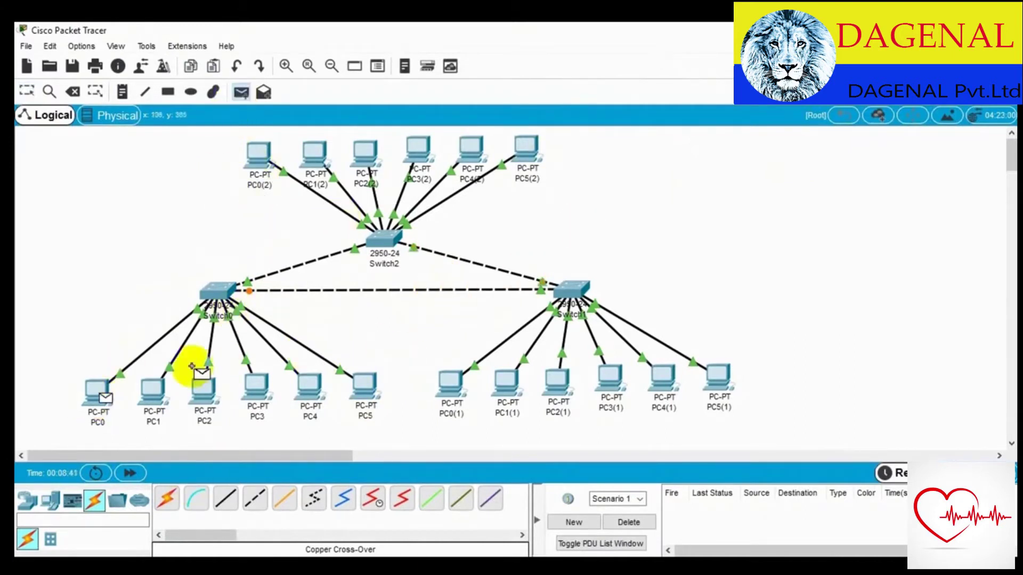
click(525, 150)
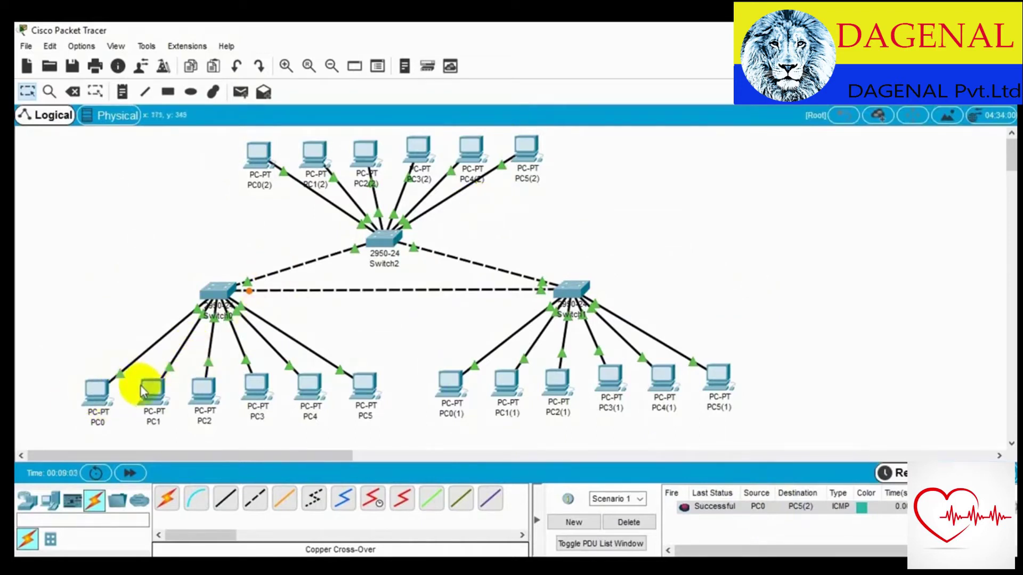
Open the command line of Switch0 and enter global configuration mode with en and conf t
mouse_move(92, 402)
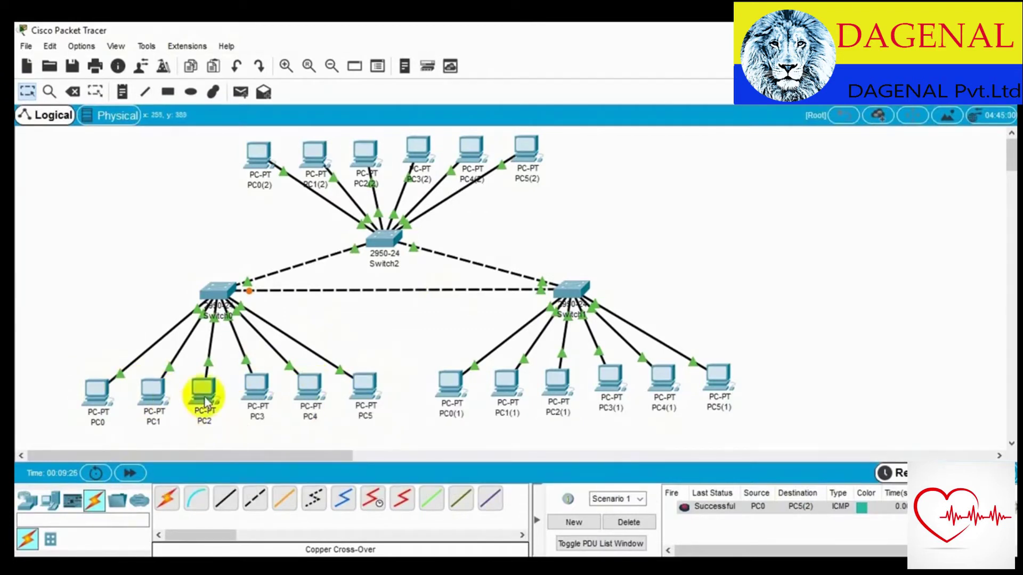
click(224, 290)
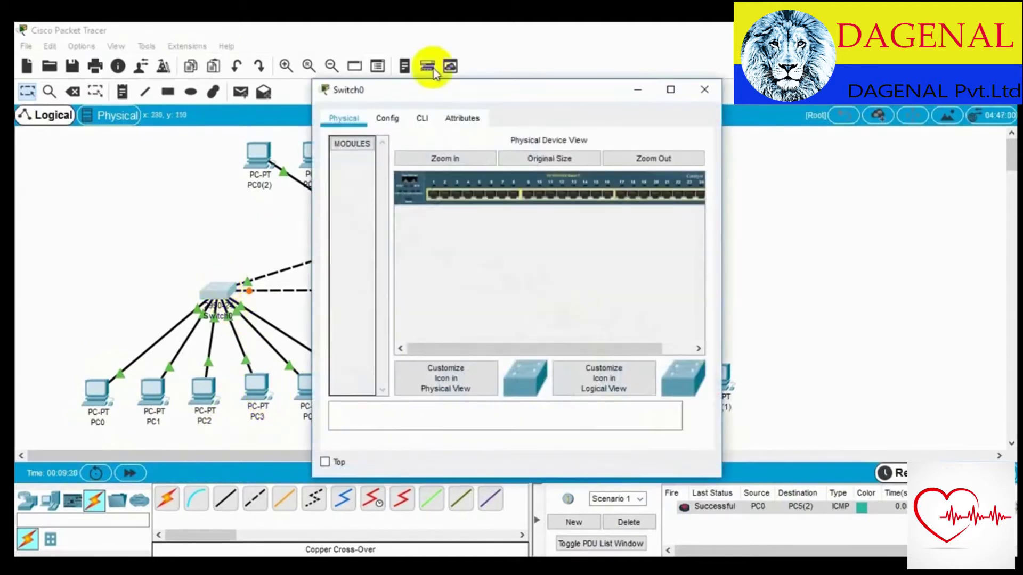
click(422, 118)
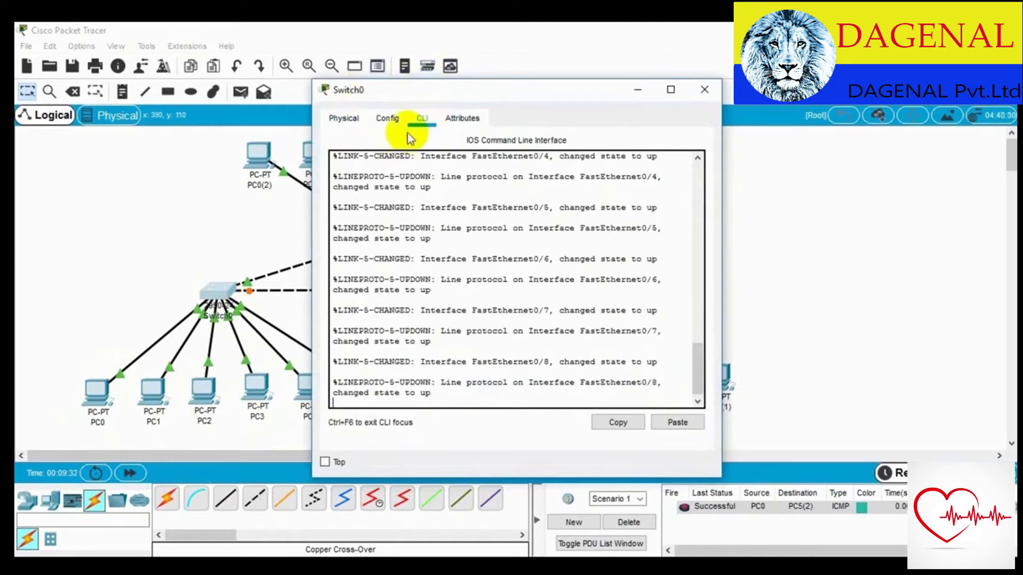
scroll(526, 324, up, 3)
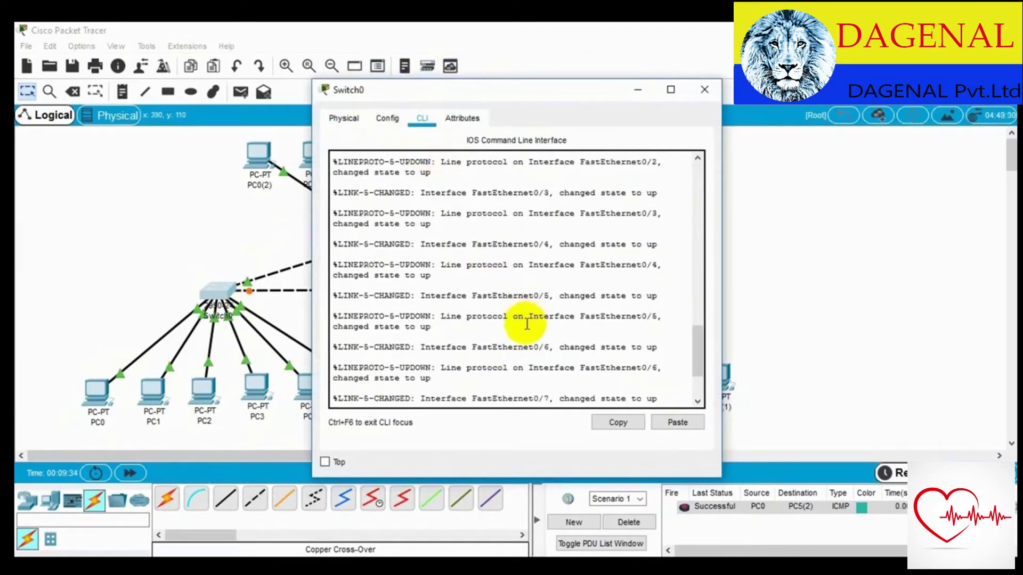
scroll(528, 324, down, 3)
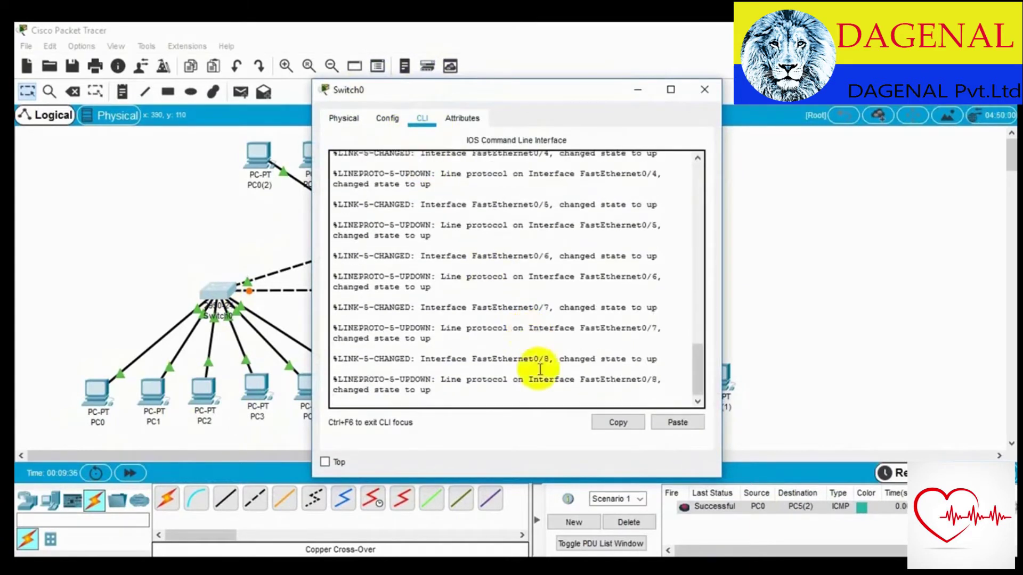
key(Return)
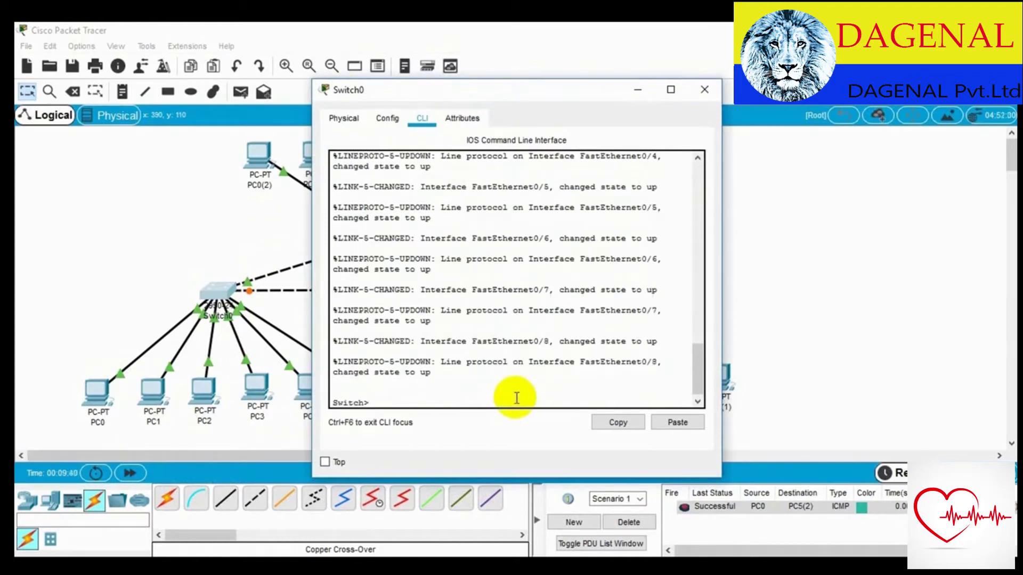
text(en)
key(Return)
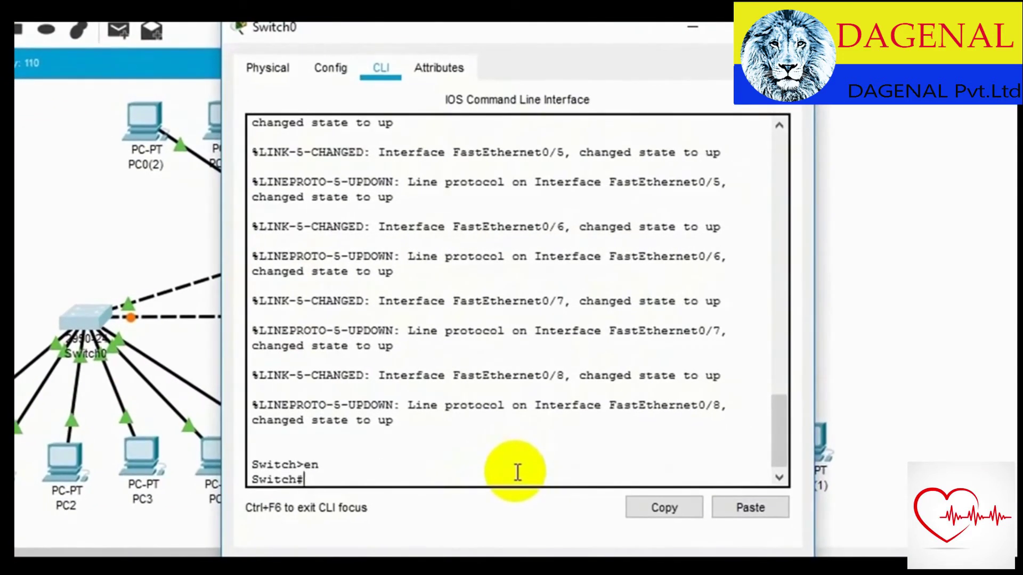
text(conf t)
key(Return)
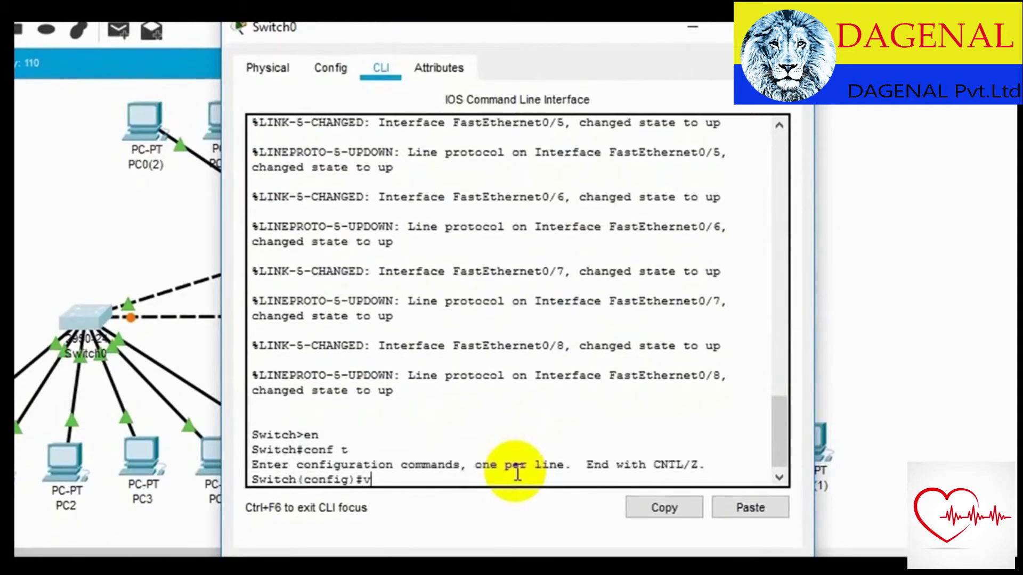
Create VLAN 10 on Switch0, name it V10, and exit its VLAN configuration
text(vlan 10)
key(Return)
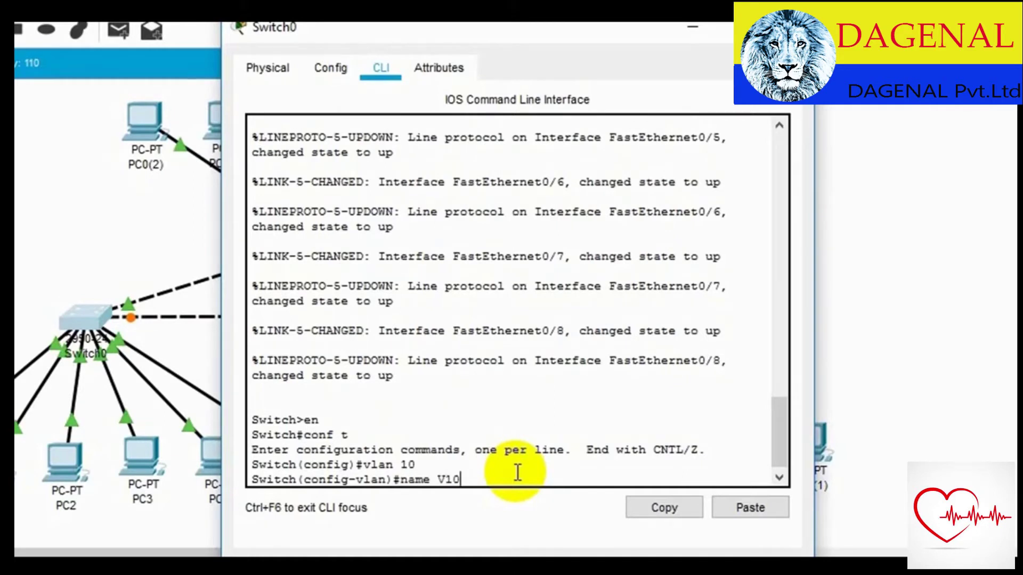
key(Return)
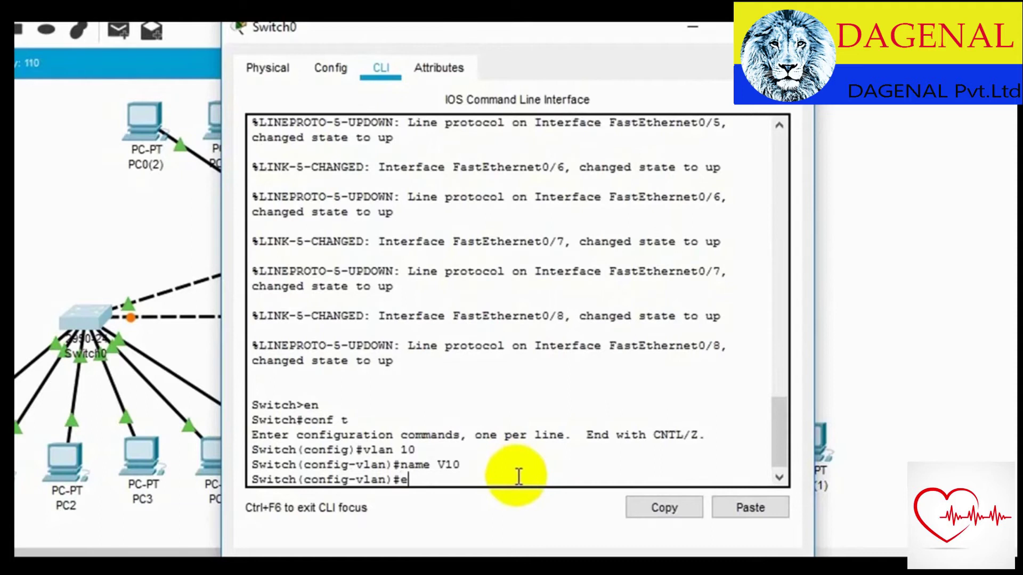
text(ex)
key(Return)
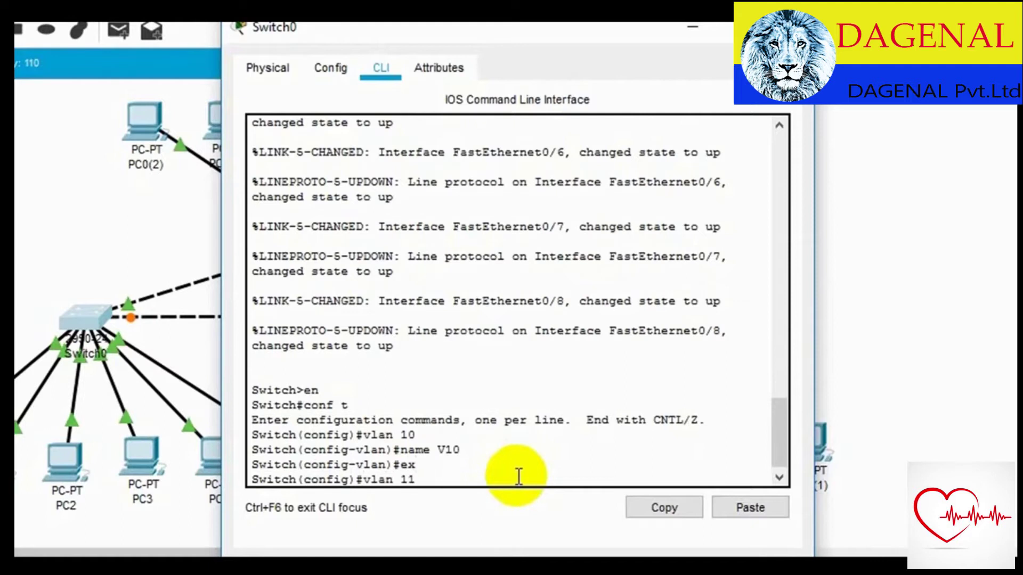
Create VLAN 11 on Switch0, name it V11, and exit its VLAN configuration
key(Return)
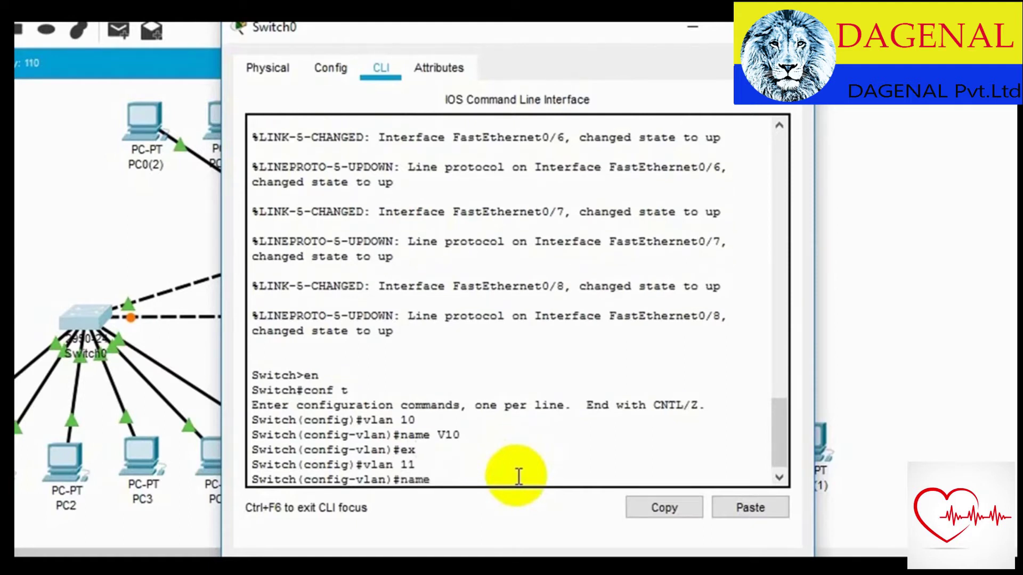
key(Return)
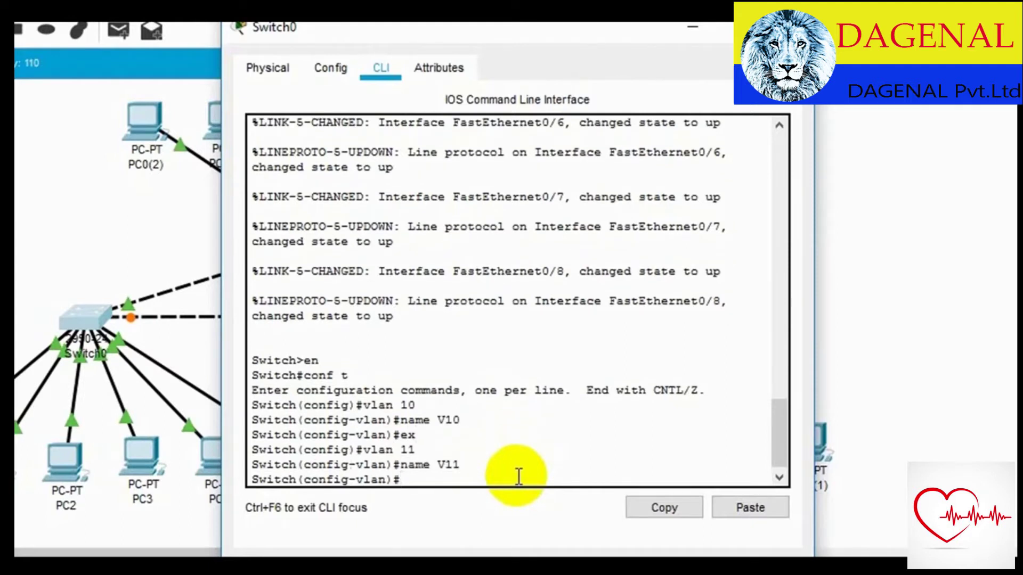
key(Return)
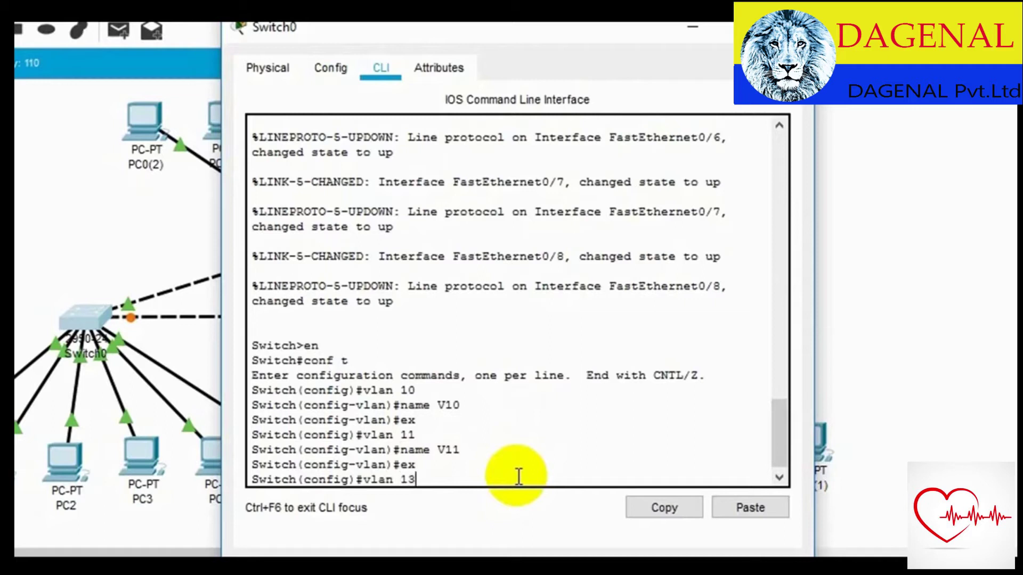
Create VLAN 12 on Switch0, name it V12, and exit back to privileged mode
key(Return)
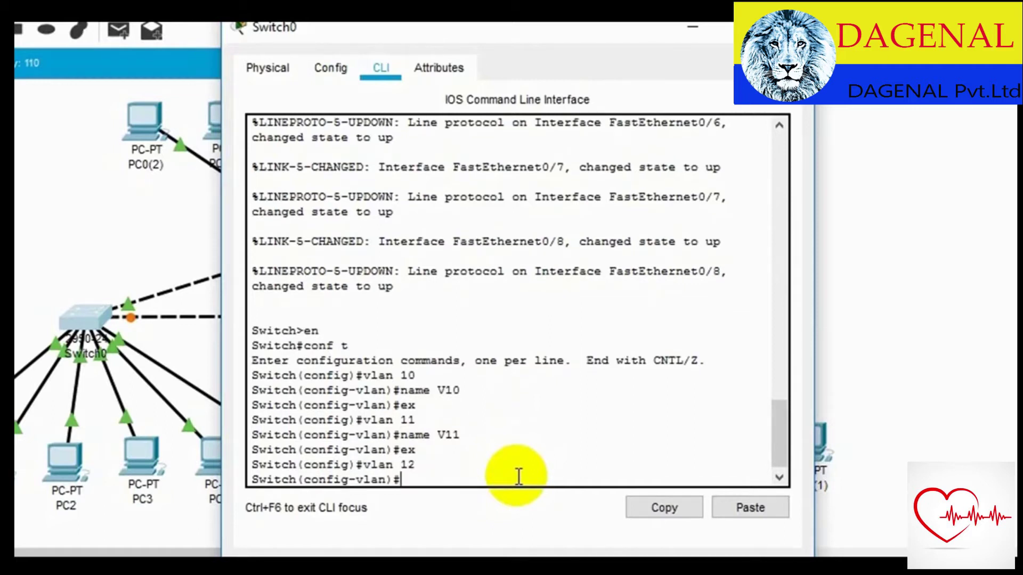
text(name)
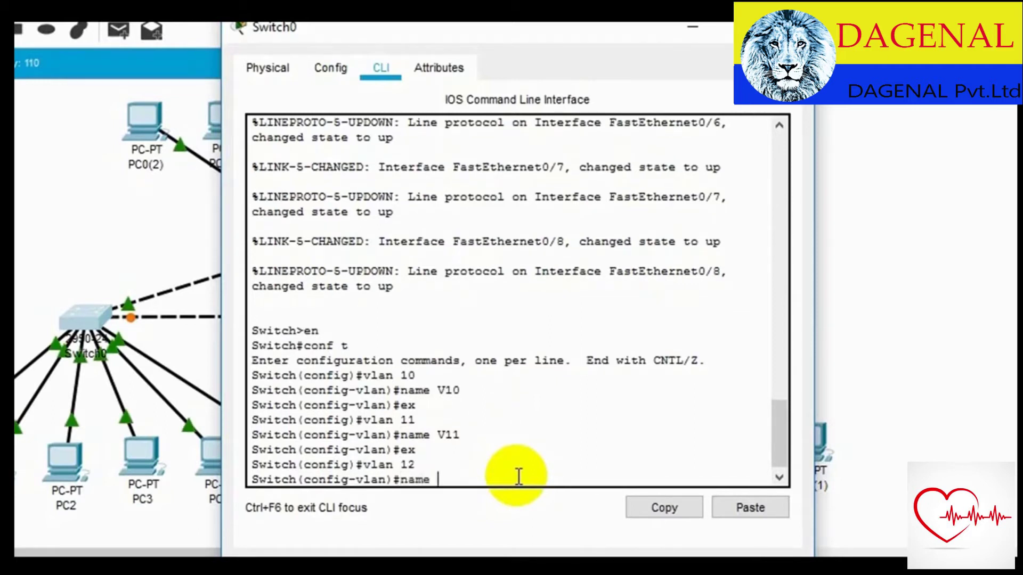
text( V12)
key(Return)
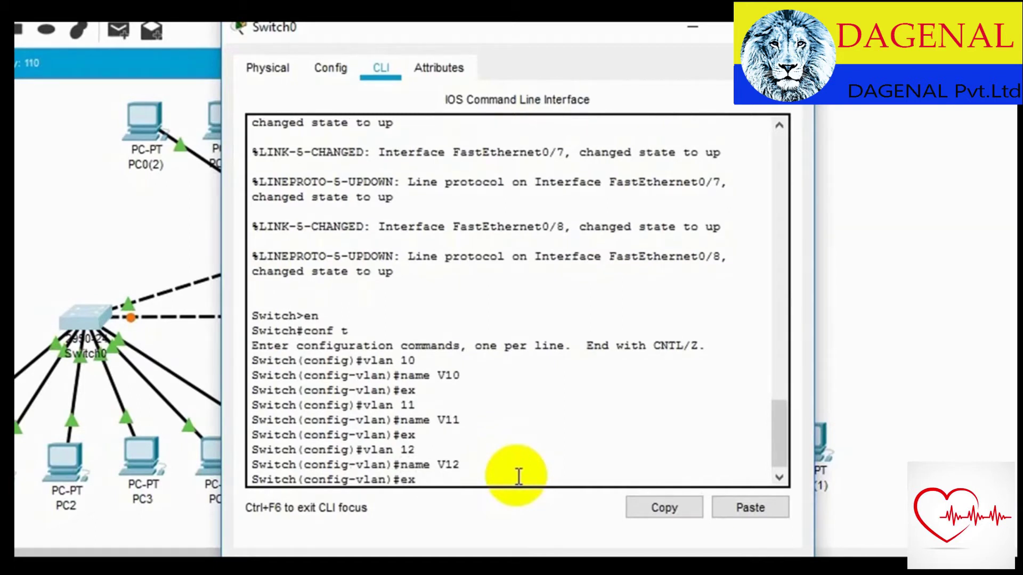
key(Return)
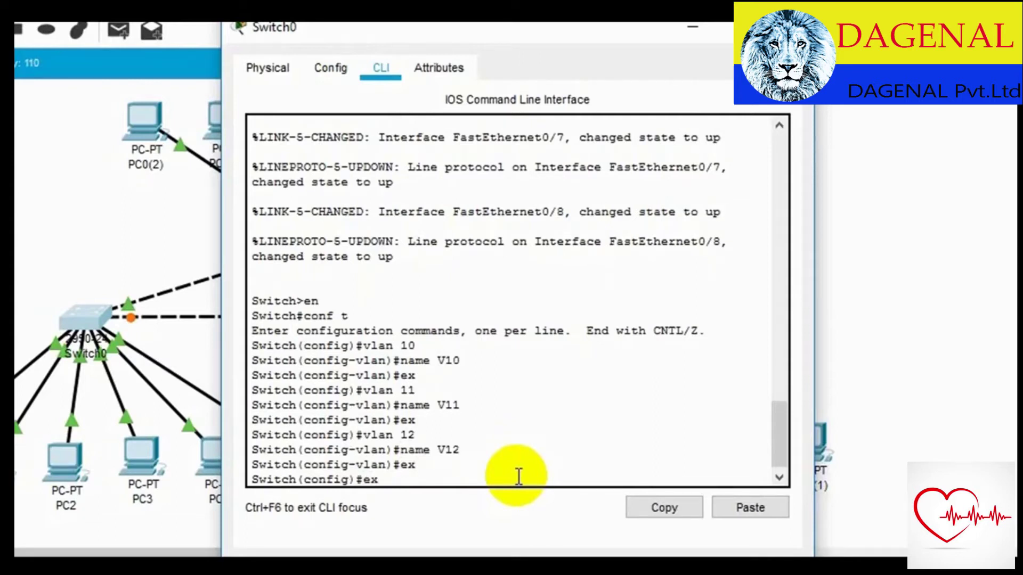
text(ex)
key(Return)
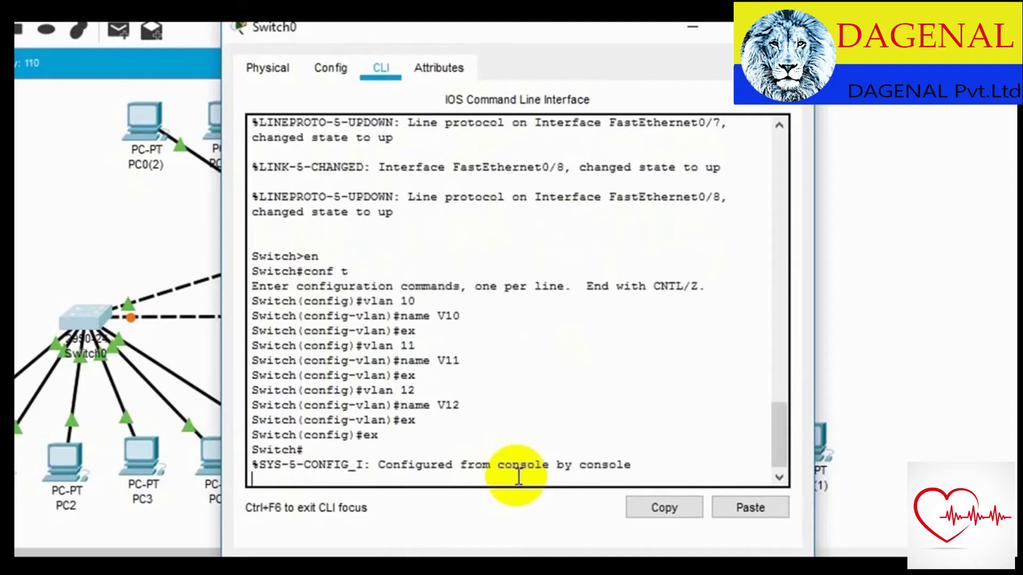
Run show vlan on Switch0 and examine the new VLANs and the ports assigned to the default VLAN
key(Return)
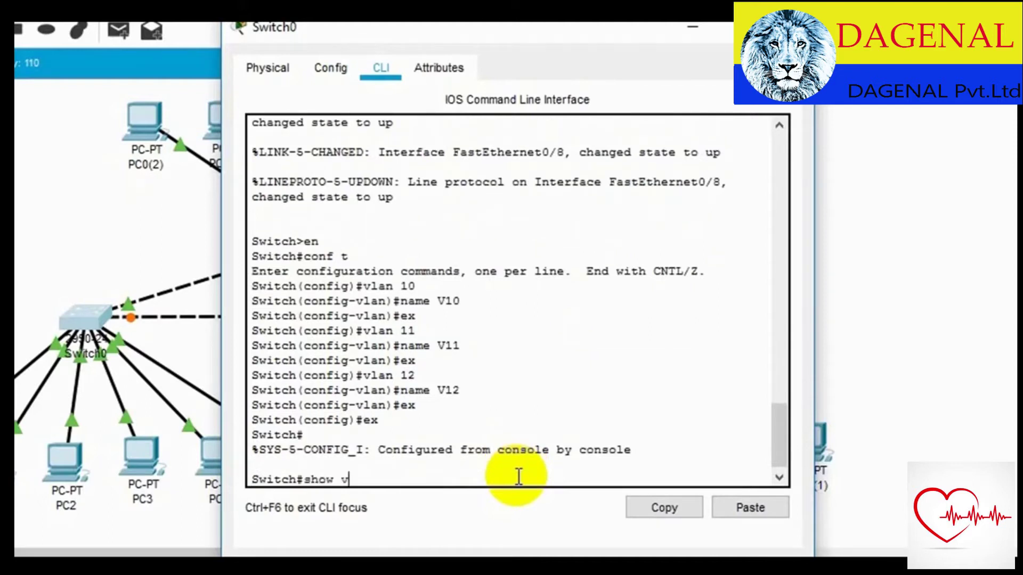
text(show vlan)
key(Return)
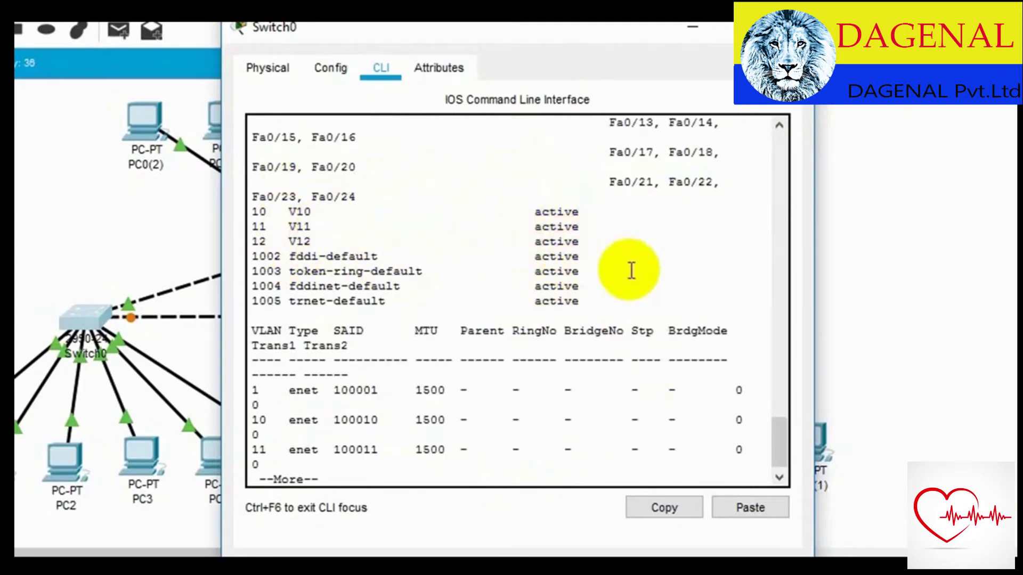
scroll(632, 271, up, 3)
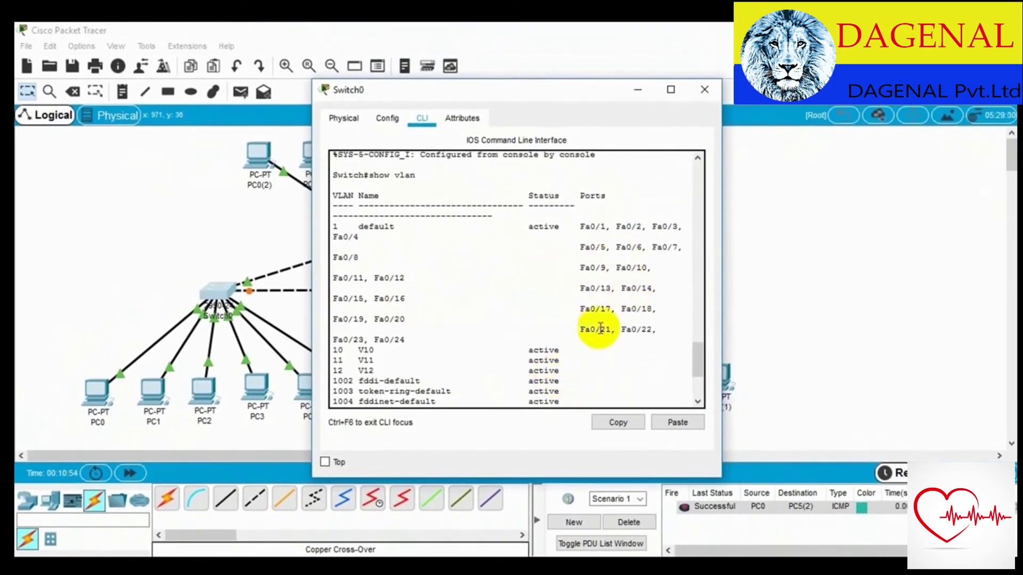
drag(581, 226, 399, 338)
double_click(400, 340)
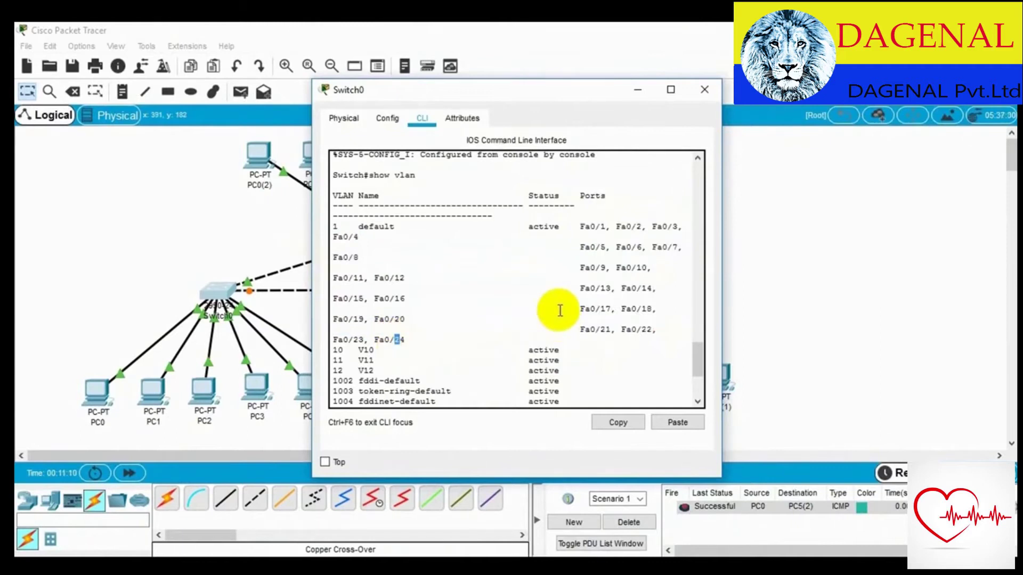
scroll(619, 313, down, 3)
scroll(618, 313, down, 2)
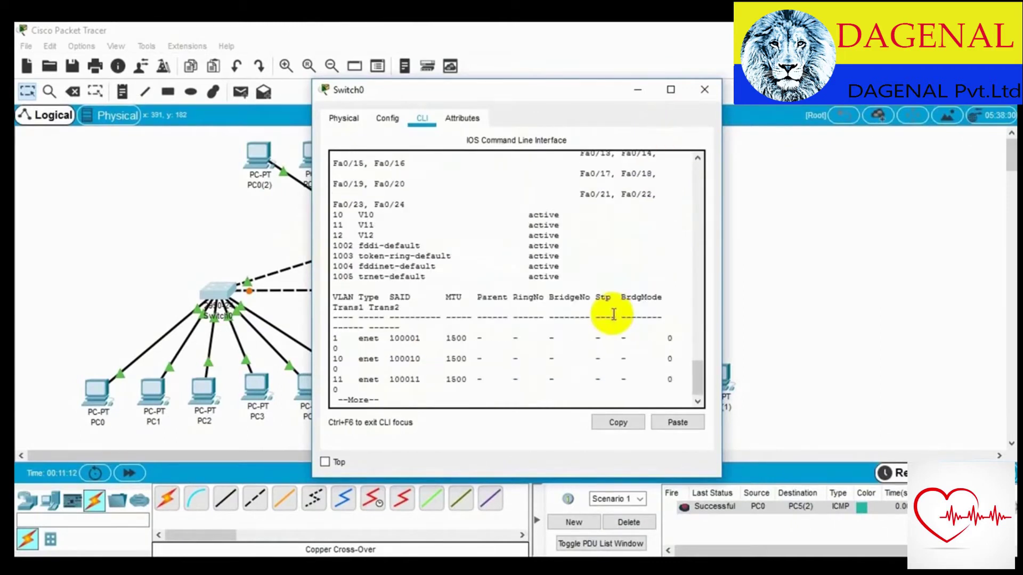
Page through the rest of the show vlan output on Switch0 to its end and return to the privileged prompt
key(Return)
key(Return)
key(Return)
key(Return)
key(Return)
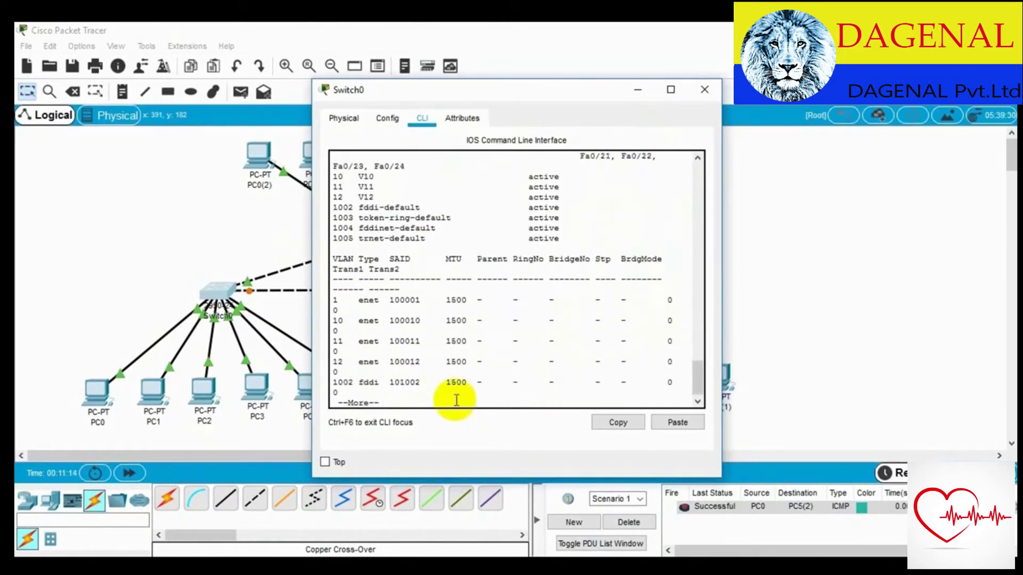
key(Return)
key(Return)
key(Return)
key(Return)
key(Return)
key(Return)
key(Return)
key(Return)
key(Return)
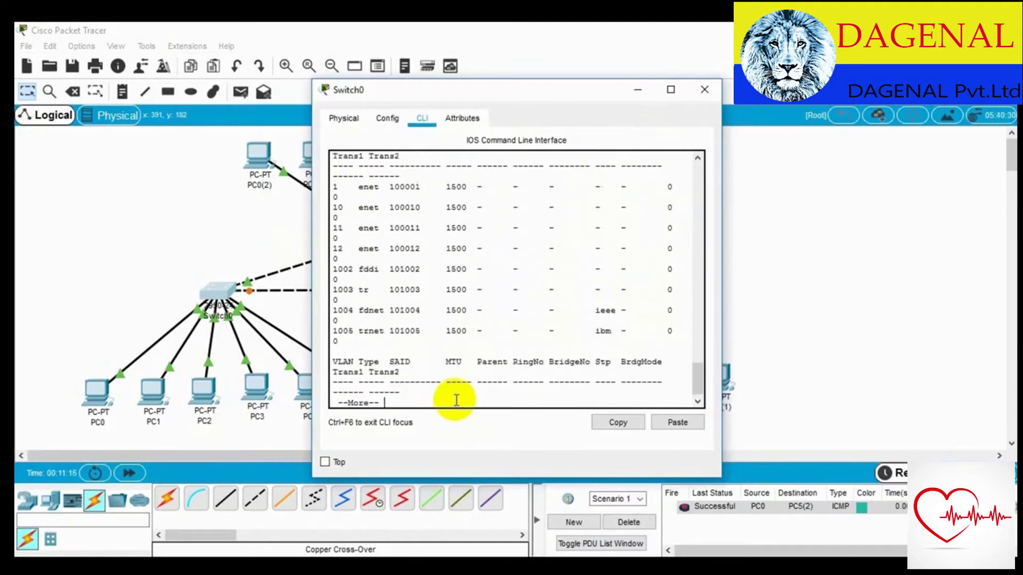
key(Return)
key(Return)
key(Return)
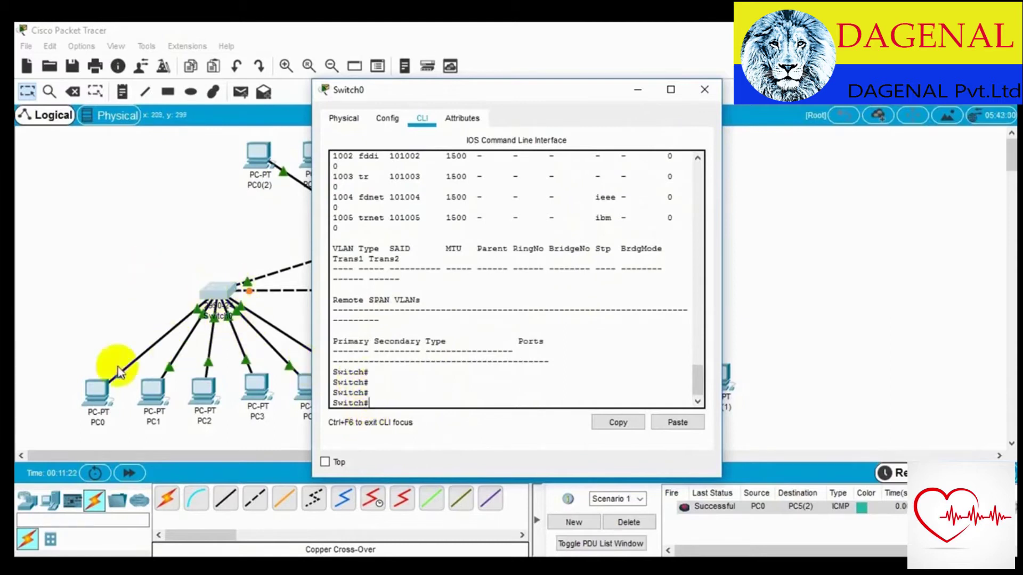
Enter global configuration on Switch0 and set interface fa 0/1 to switchport mode access
click(431, 392)
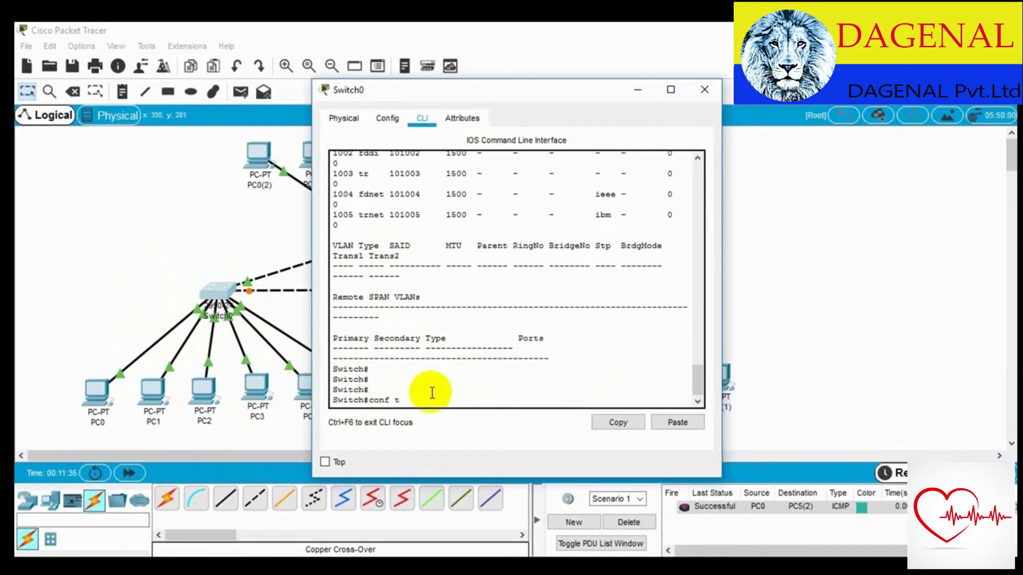
key(Return)
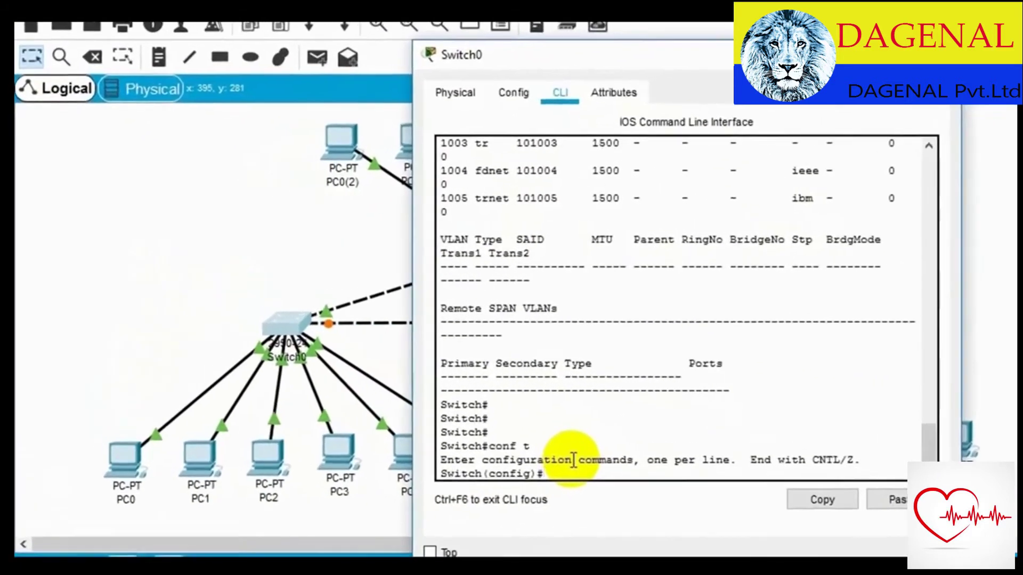
text(int)
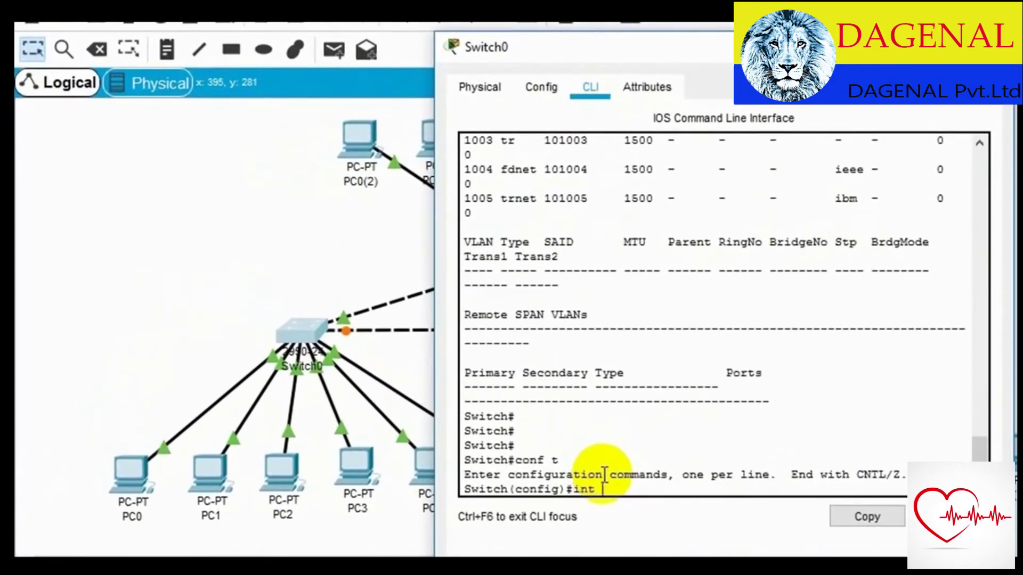
text( fa)
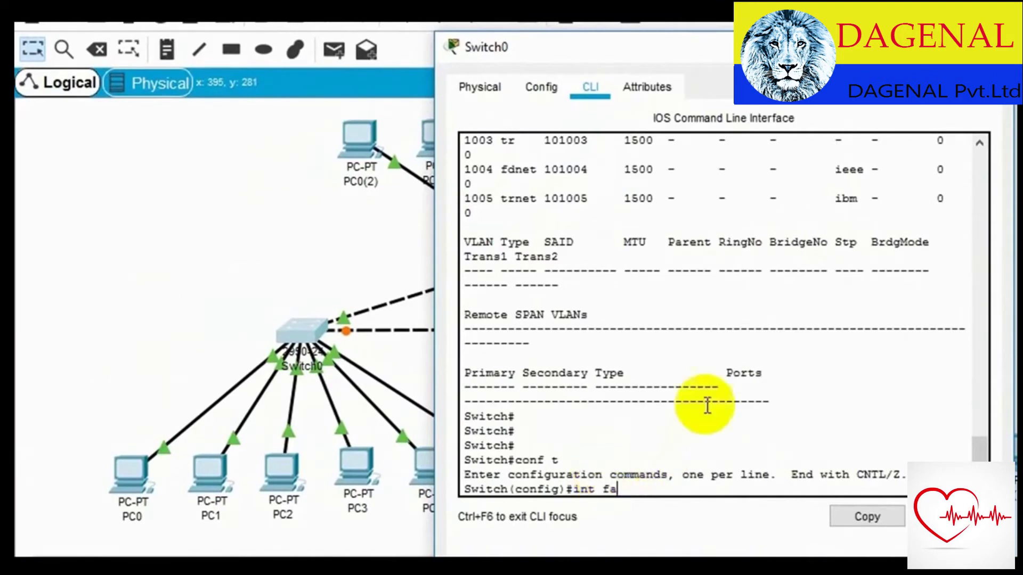
text( 0/0)
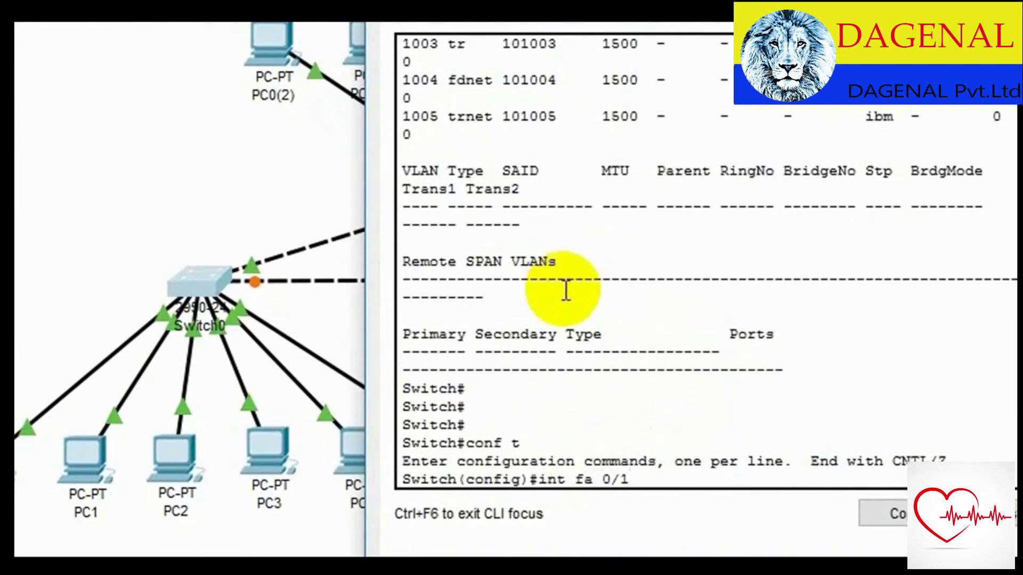
key(Return)
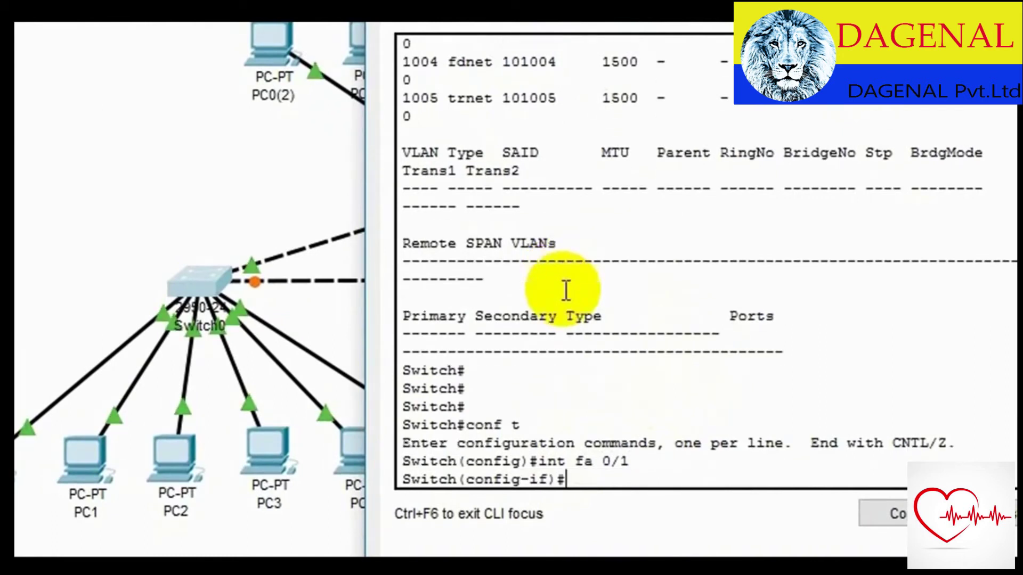
text(switchport )
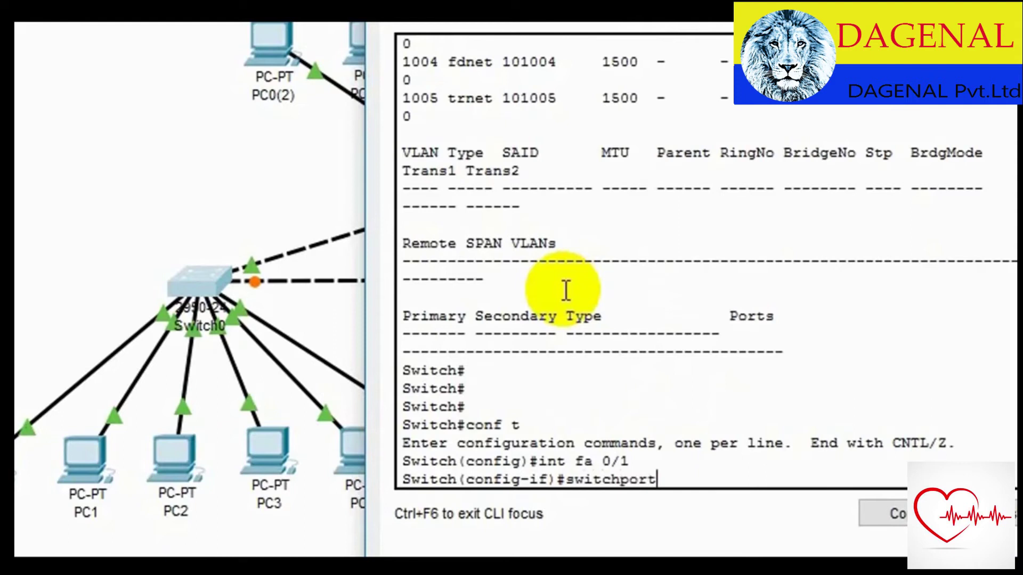
text(mode access)
key(Return)
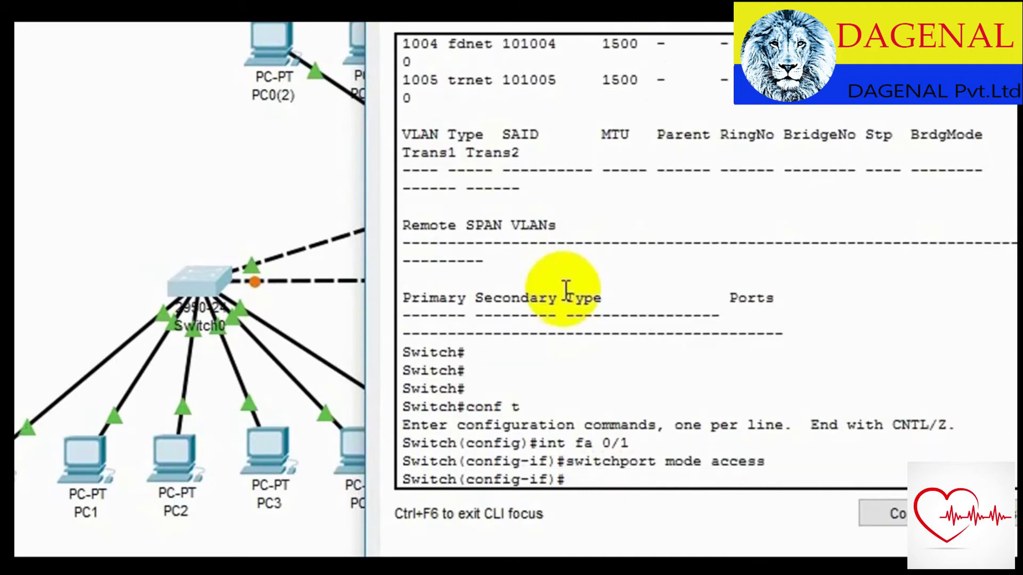
Assign interface fa 0/1 to access VLAN 10 and exit its interface configuration
text(sw)
key(Tab)
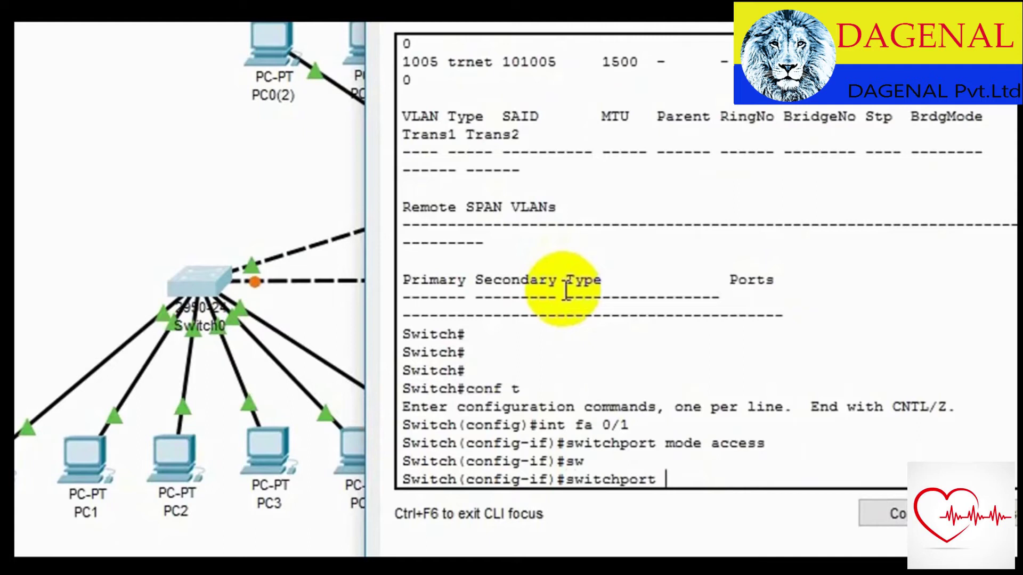
text(a)
key(Tab)
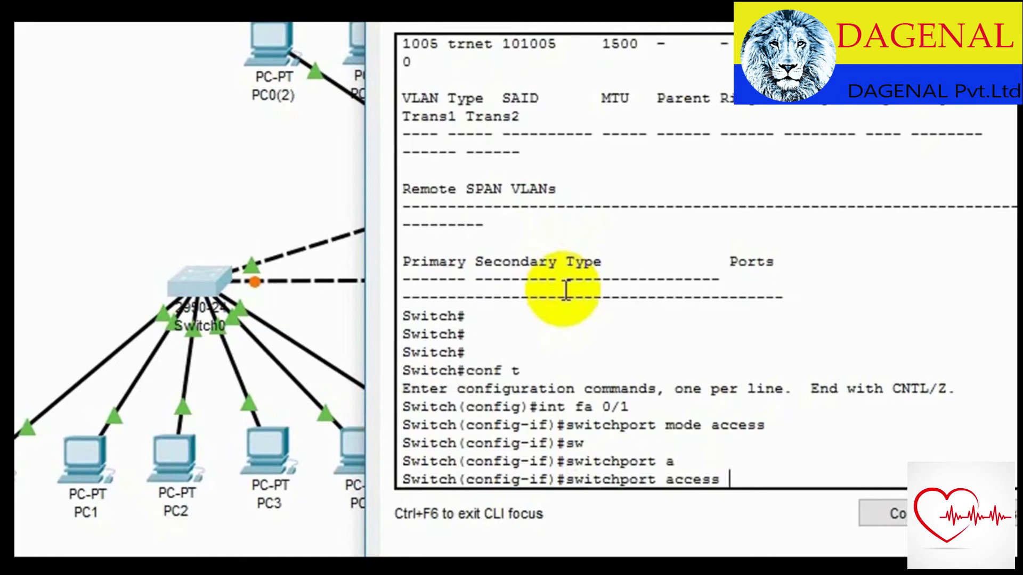
text(vlan 10)
key(Return)
text(ex)
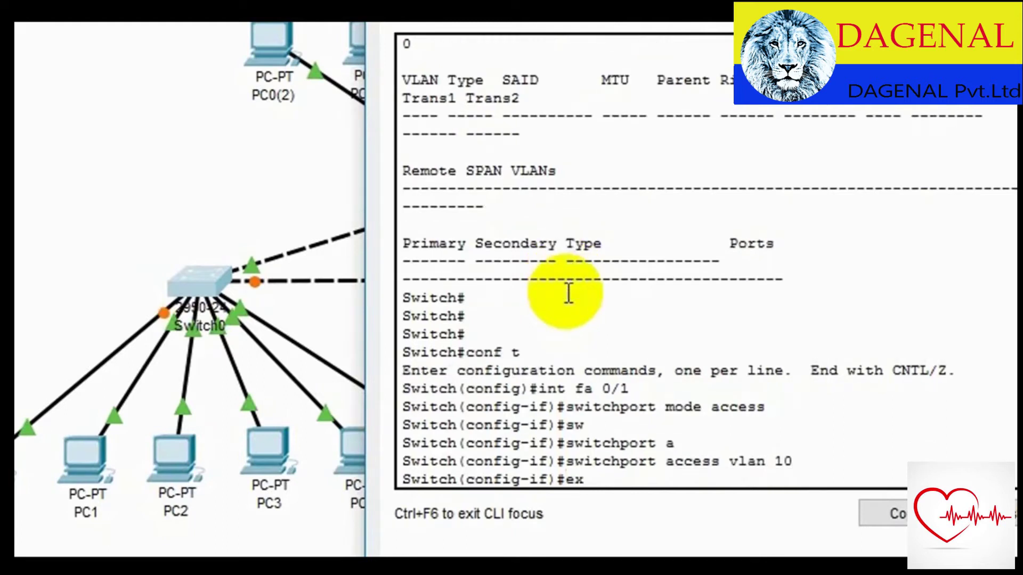
key(Return)
text(sw )
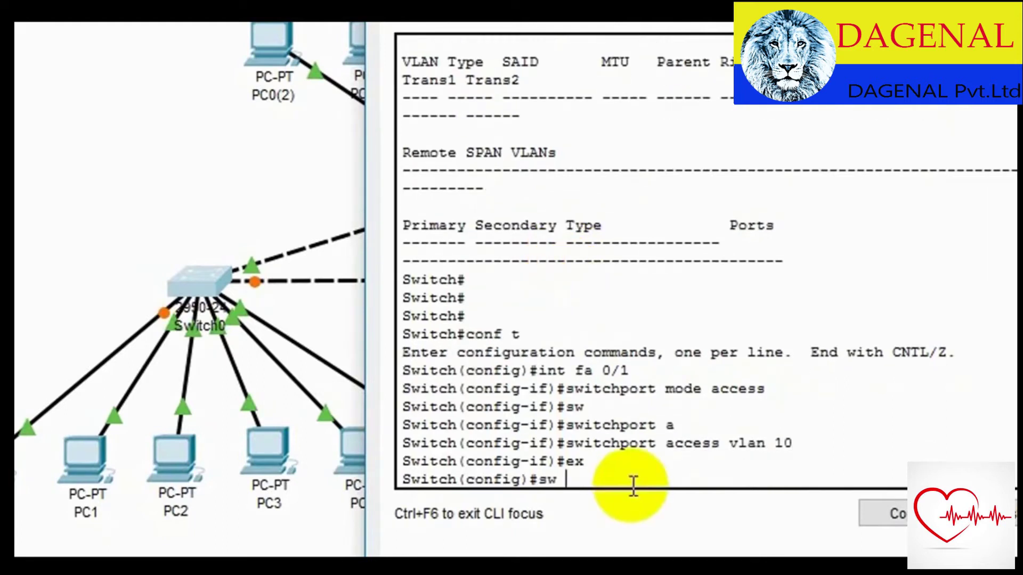
text(a v)
key(BackSpace)
key(BackSpace)
key(BackSpace)
key(BackSpace)
Assign interface fa 0/6 on Switch0 to access VLAN 10 and exit its interface configuration
text(int fa 0/6)
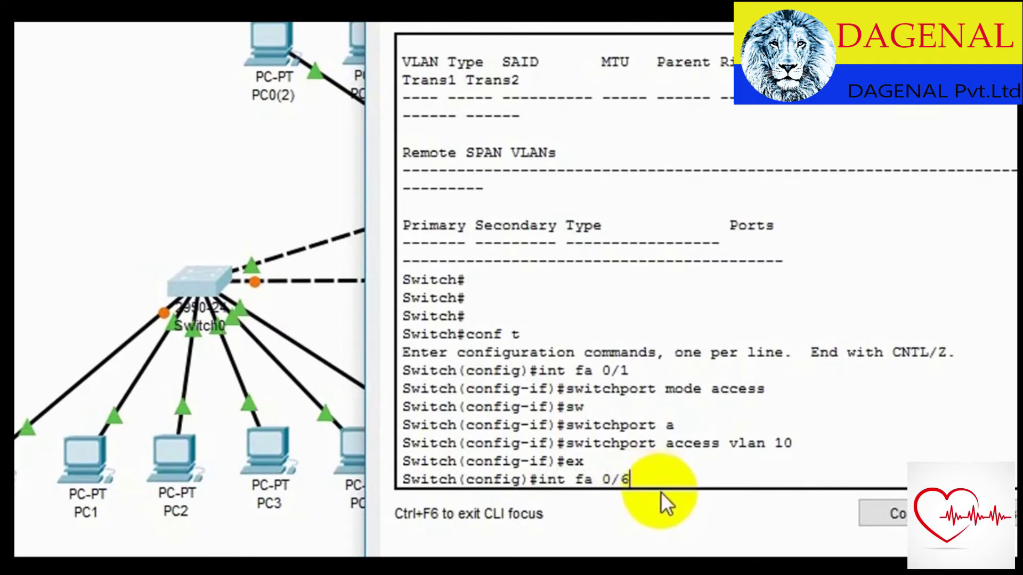
key(Return)
text(sw a)
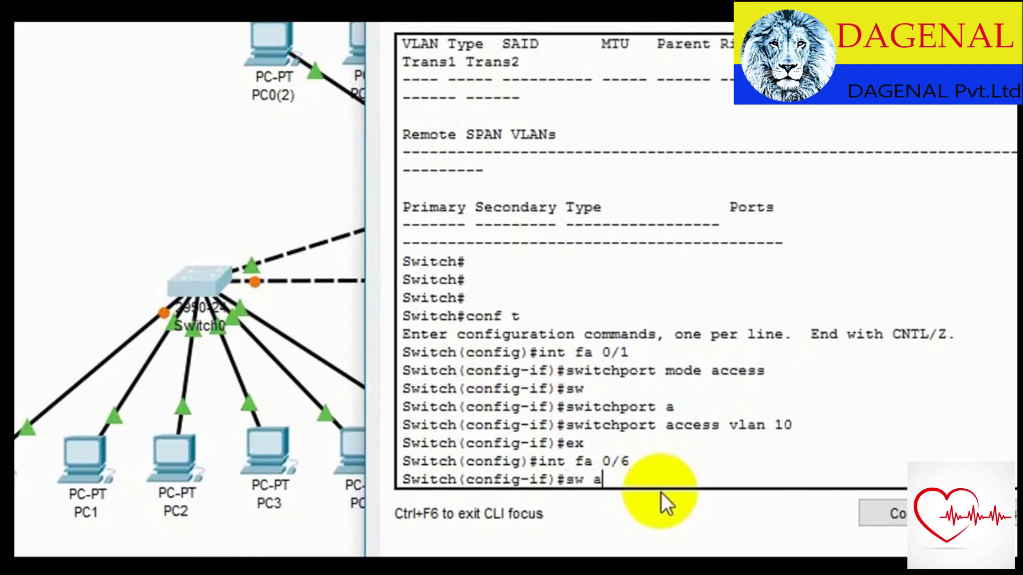
text( vlan 10)
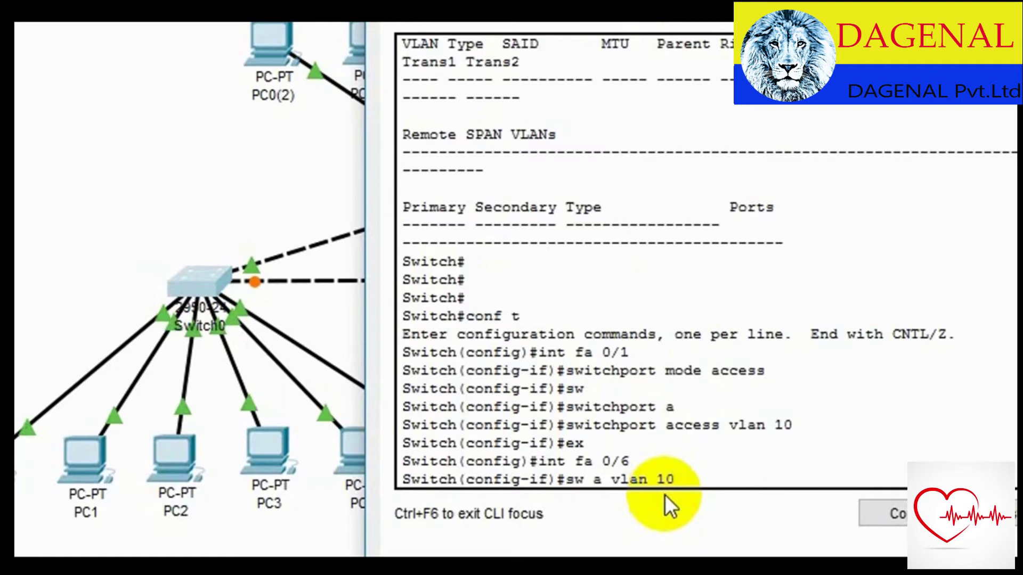
key(Return)
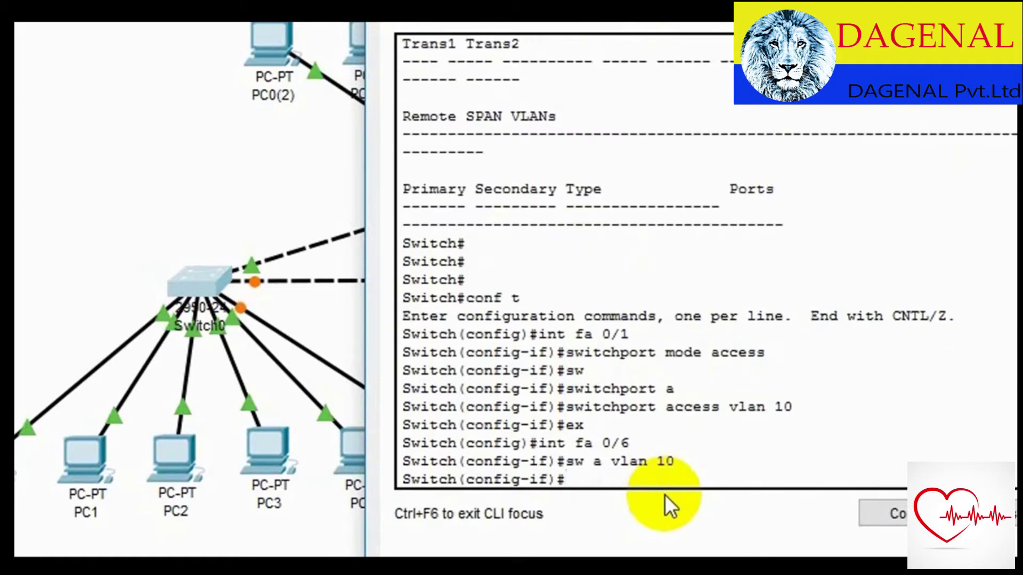
text(ex)
key(Return)
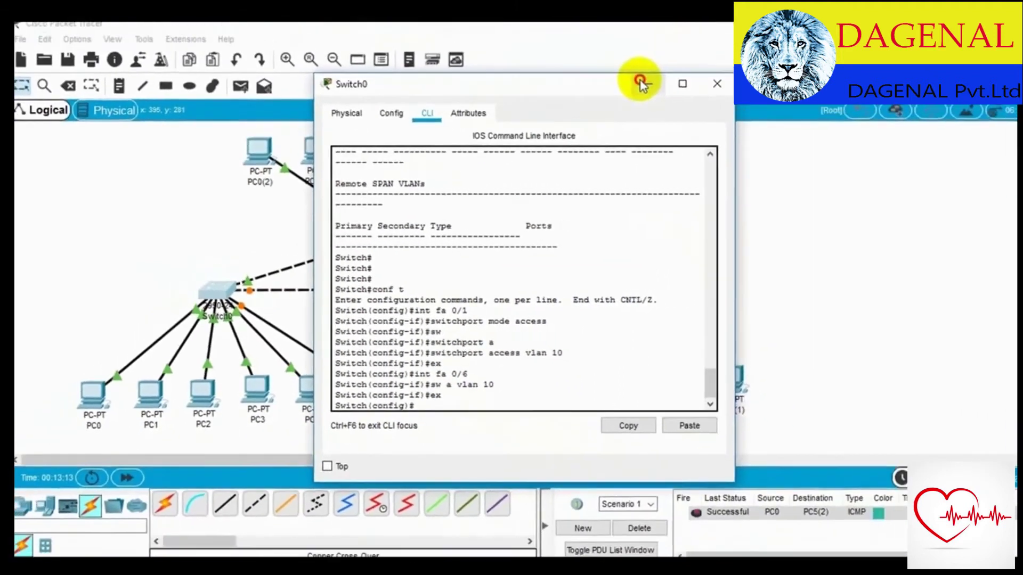
Minimize the Switch0 window and check the port label display options in the preferences without changing them
click(639, 82)
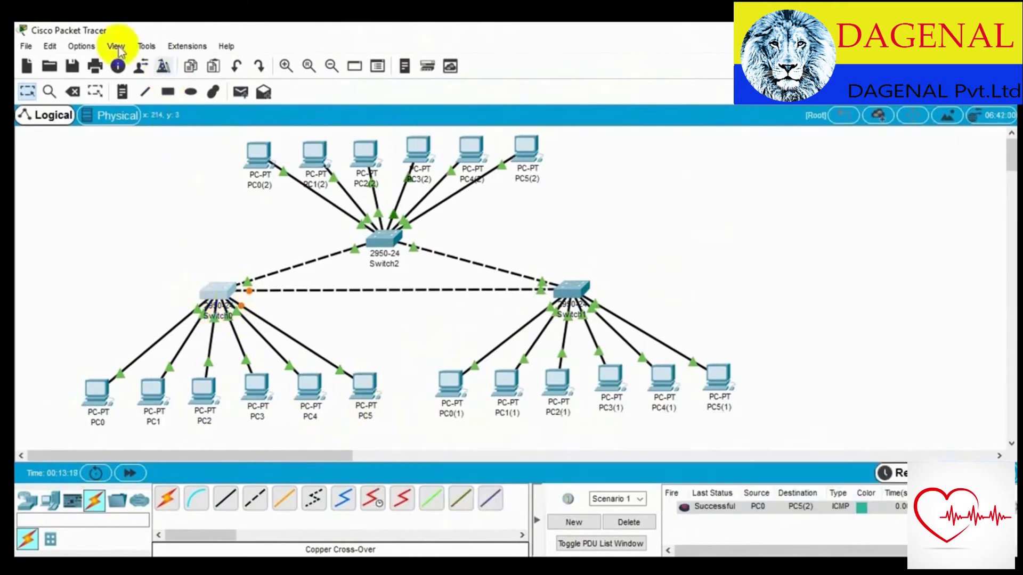
click(81, 46)
click(96, 60)
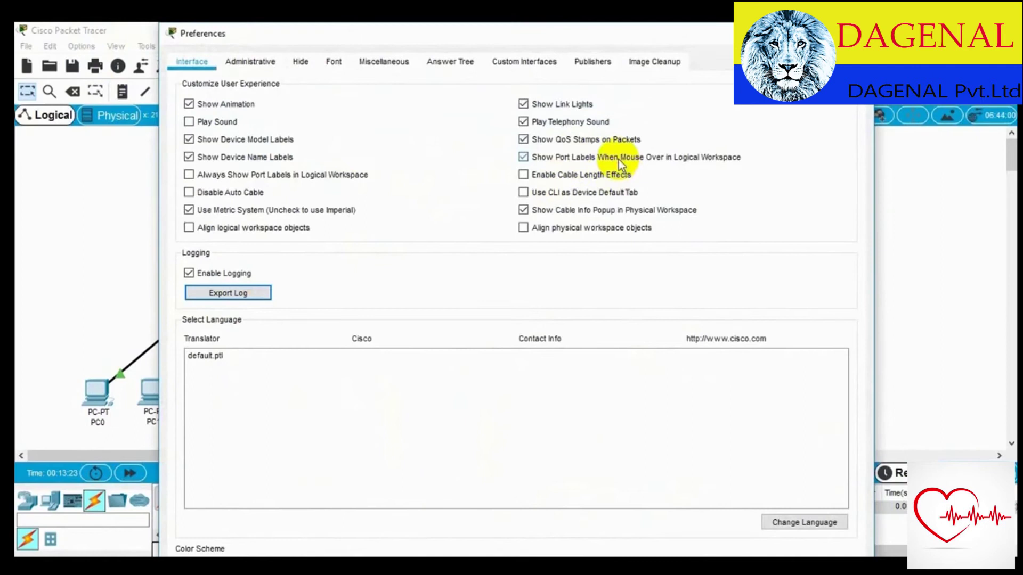
key(Escape)
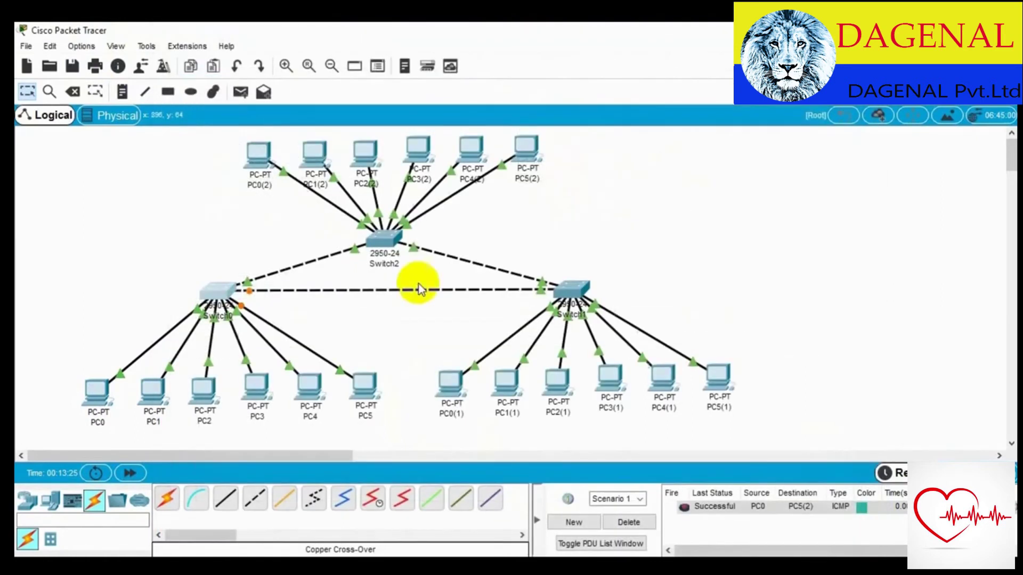
Examine the port labels on Switch0's links to PC0 and PC5
mouse_move(198, 313)
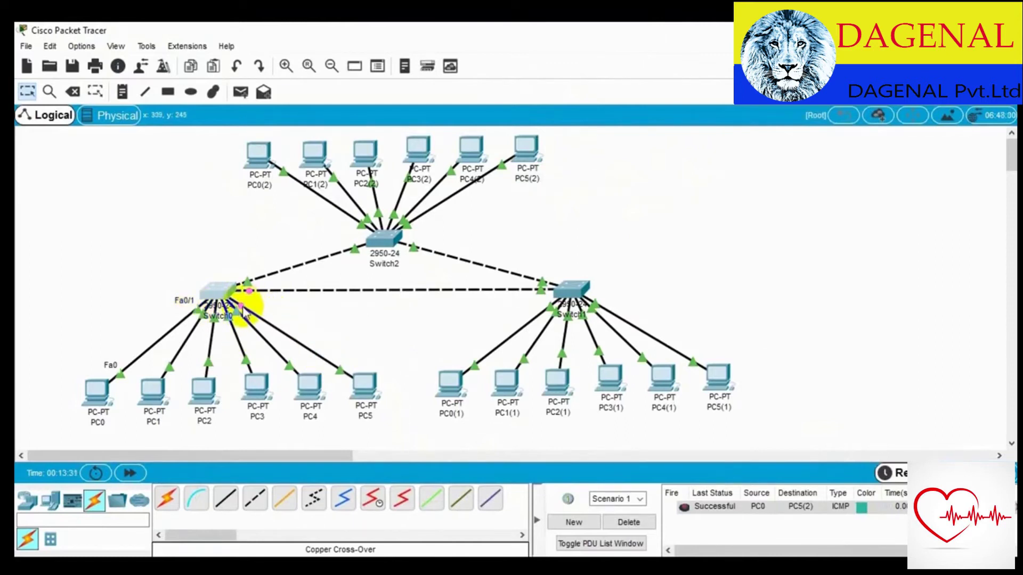
mouse_move(243, 317)
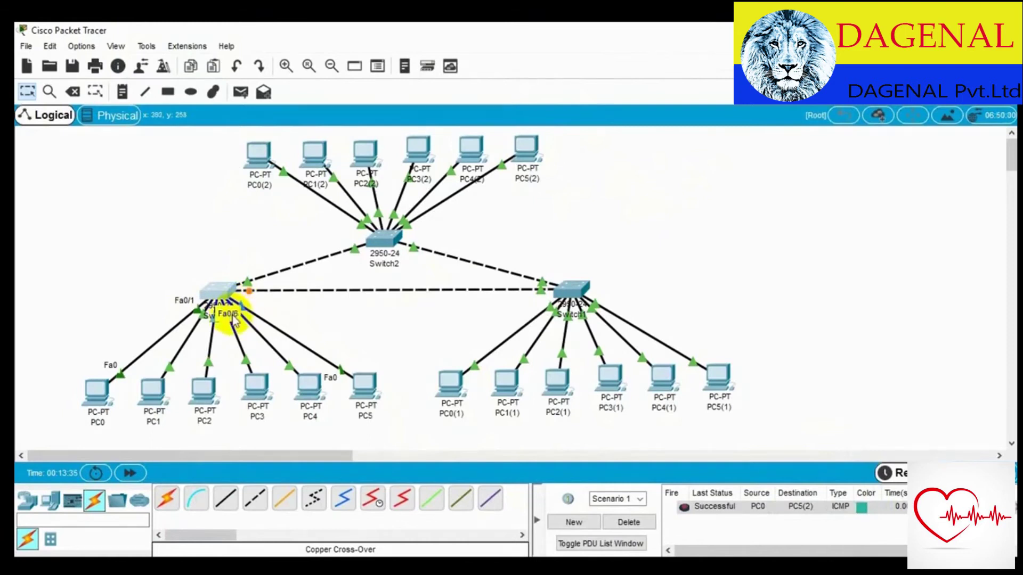
click(324, 305)
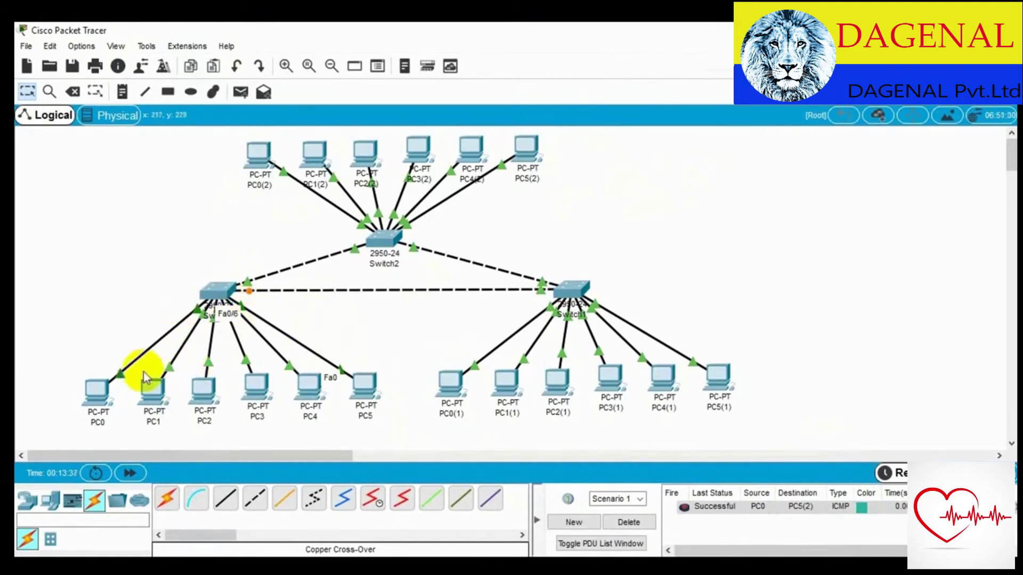
Test connectivity by sending one simple PDU from PC0 to PC5 and another from PC0 to PC1
click(241, 92)
click(97, 394)
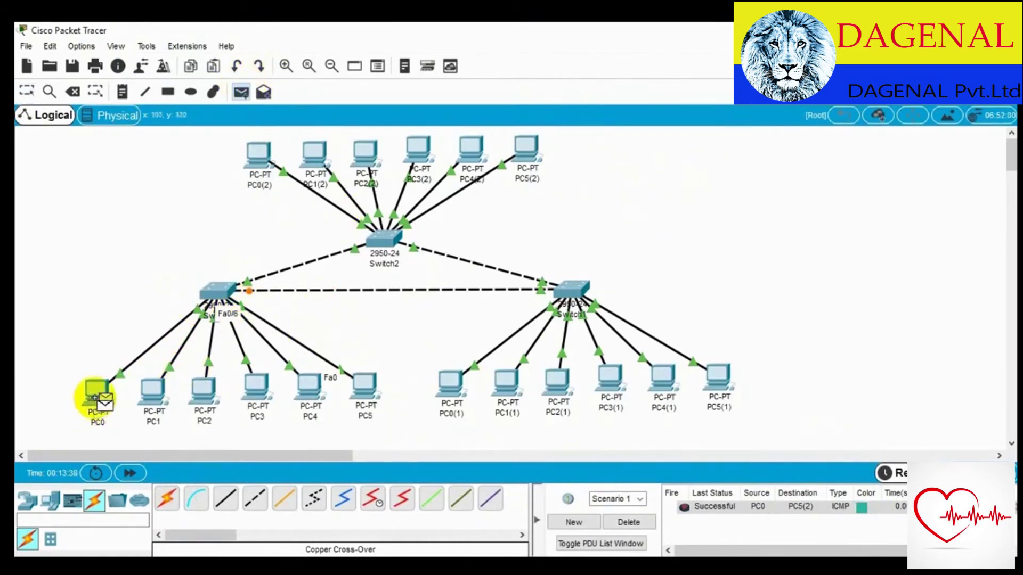
click(366, 388)
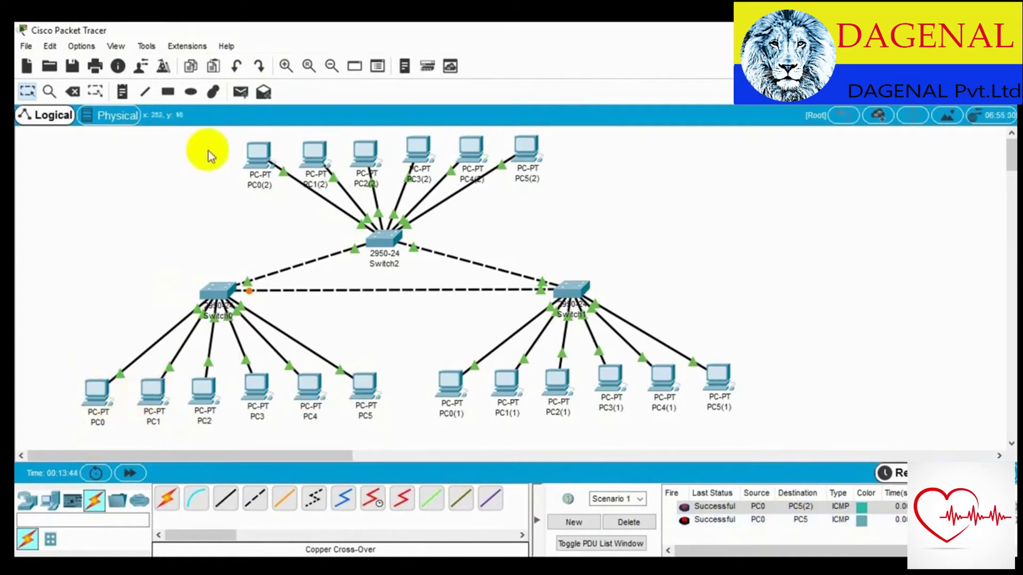
click(240, 91)
click(96, 410)
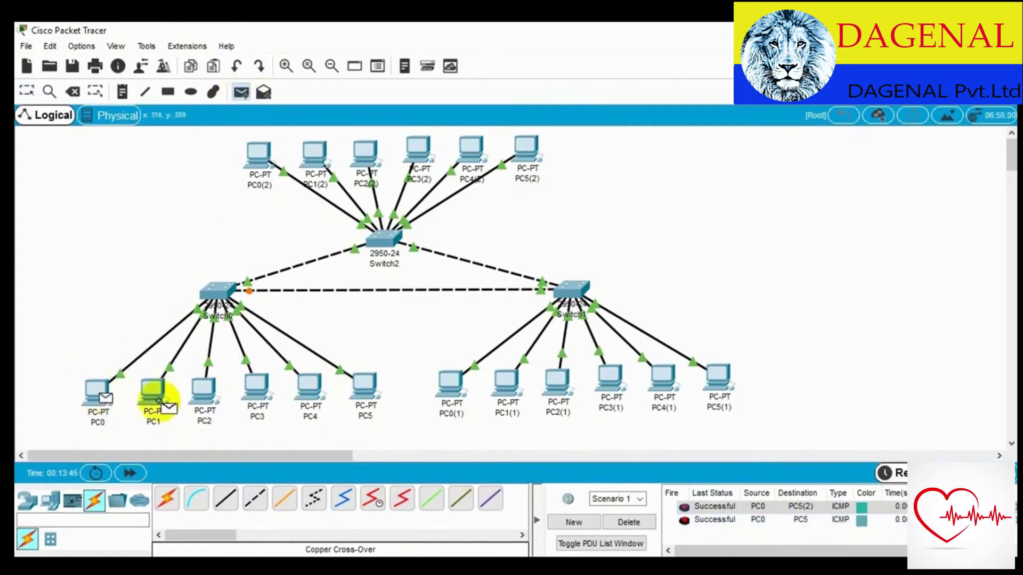
click(153, 408)
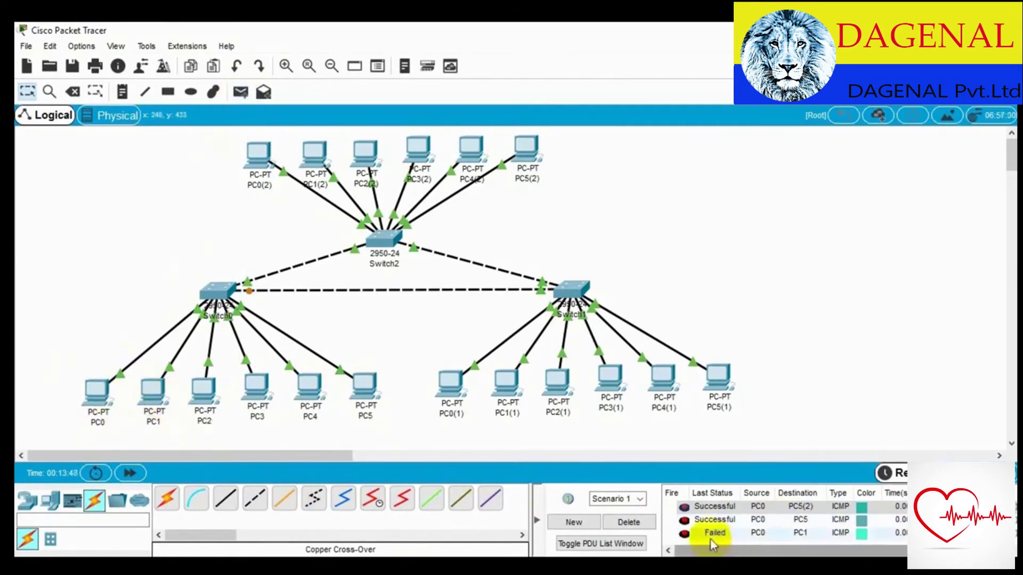
Create a new PDU scenario and send a simple PDU from PC0 to PC5(2) on Switch2
click(241, 92)
click(96, 400)
click(155, 404)
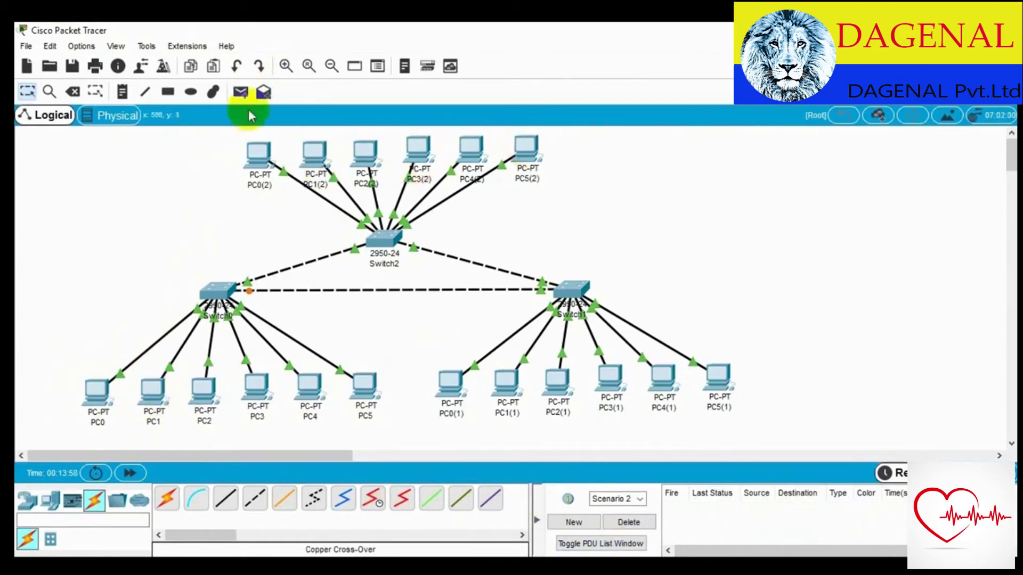
click(241, 92)
click(104, 384)
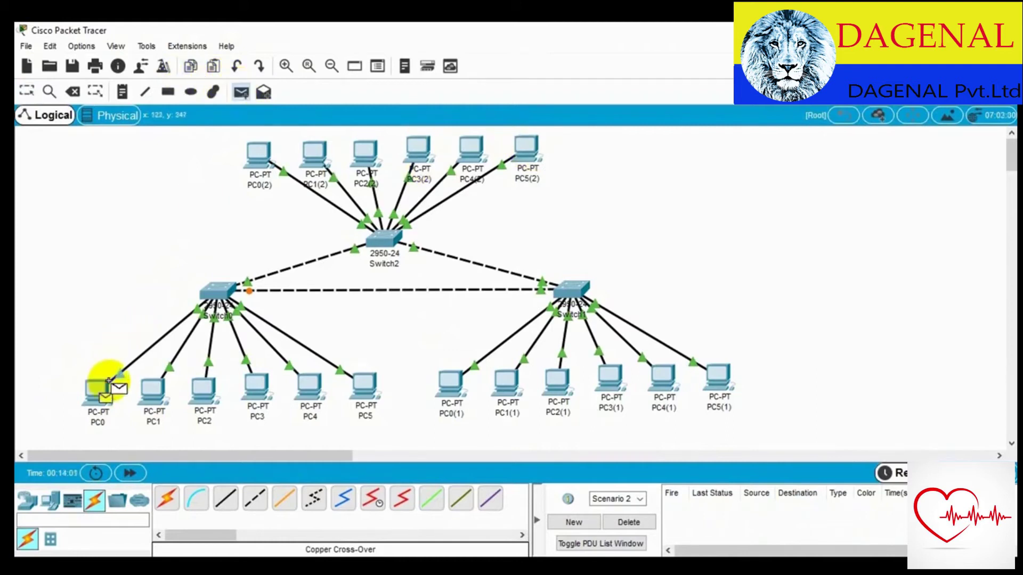
click(524, 150)
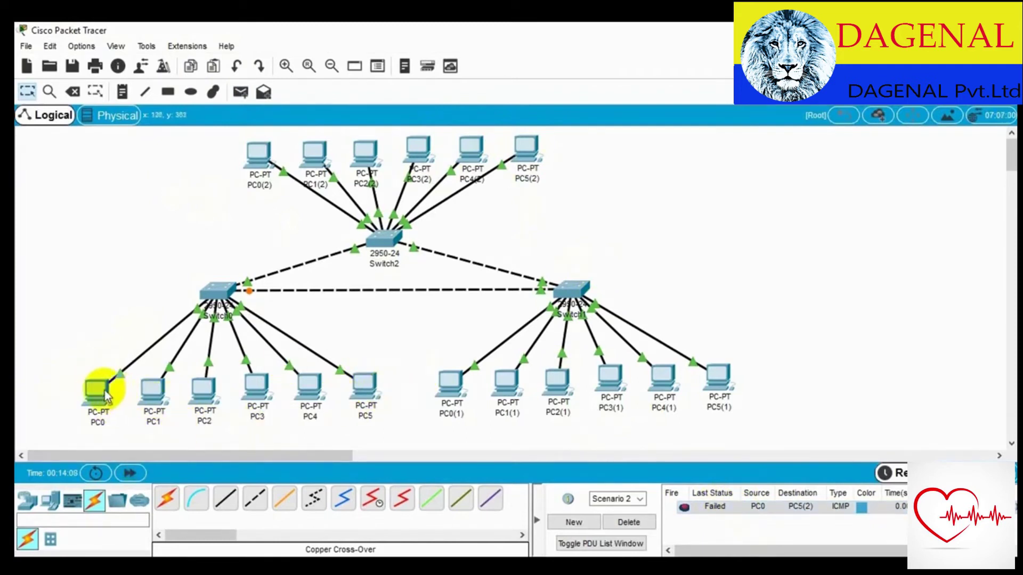
mouse_move(106, 395)
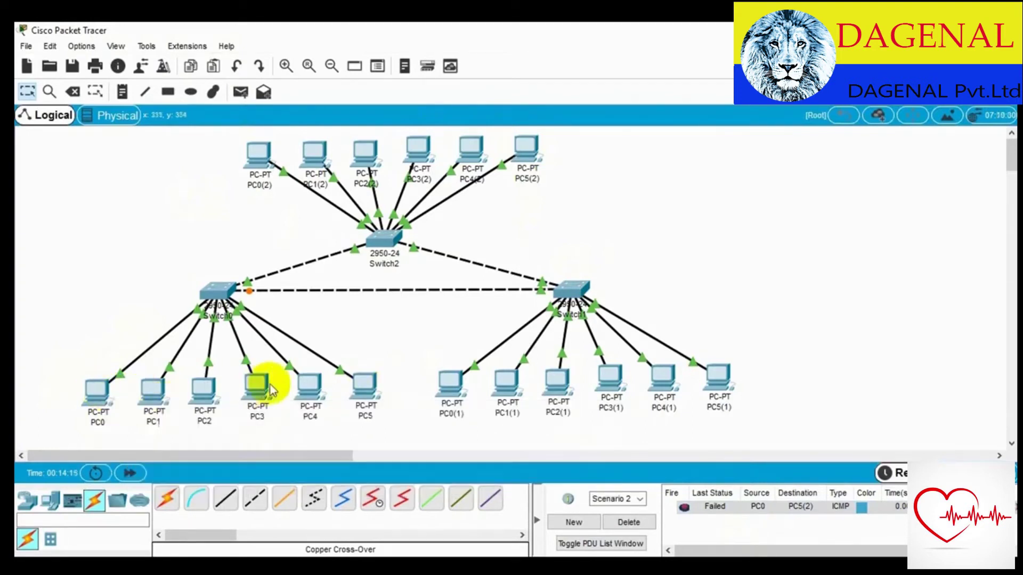
mouse_move(360, 383)
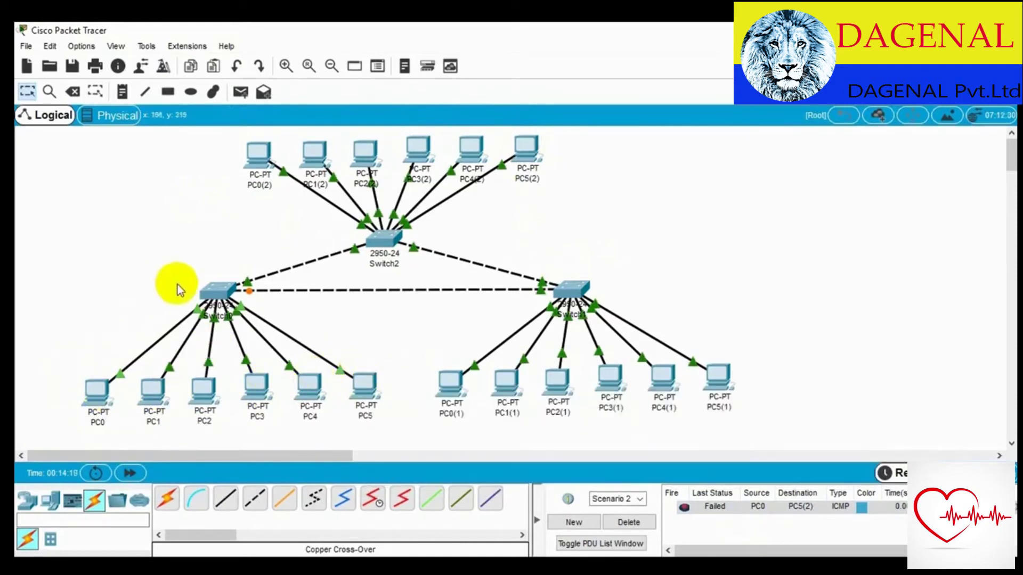
Assign port Fa0/2 on Switch0 to access VLAN 11 and return to global configuration mode
mouse_move(217, 295)
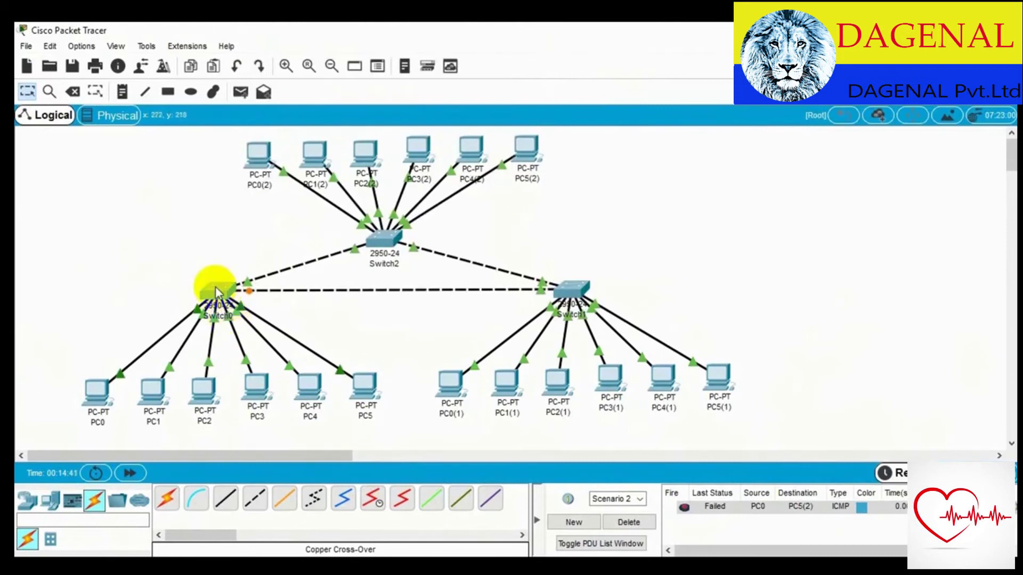
click(212, 285)
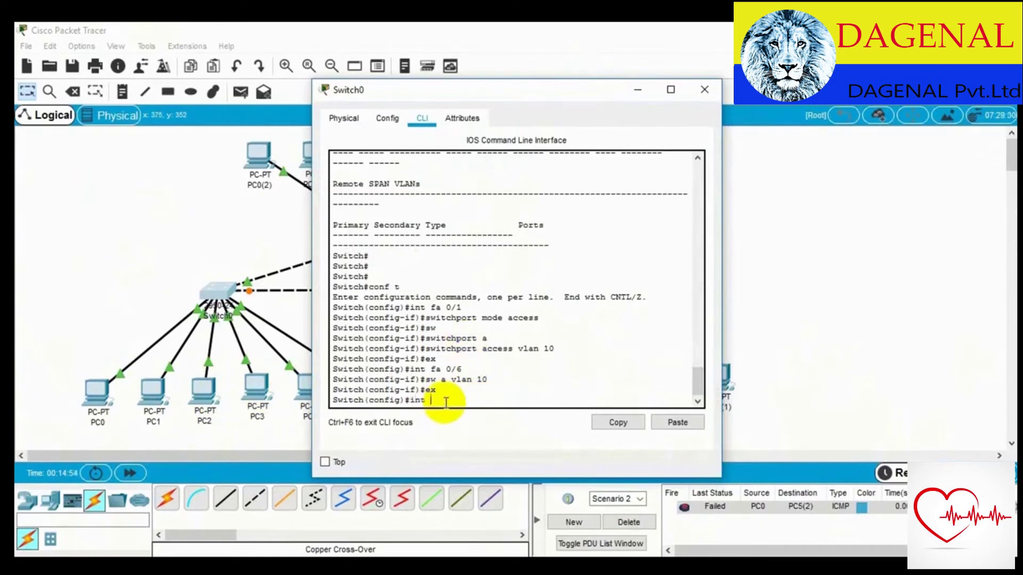
text(fa)
text(0/2)
key(Return)
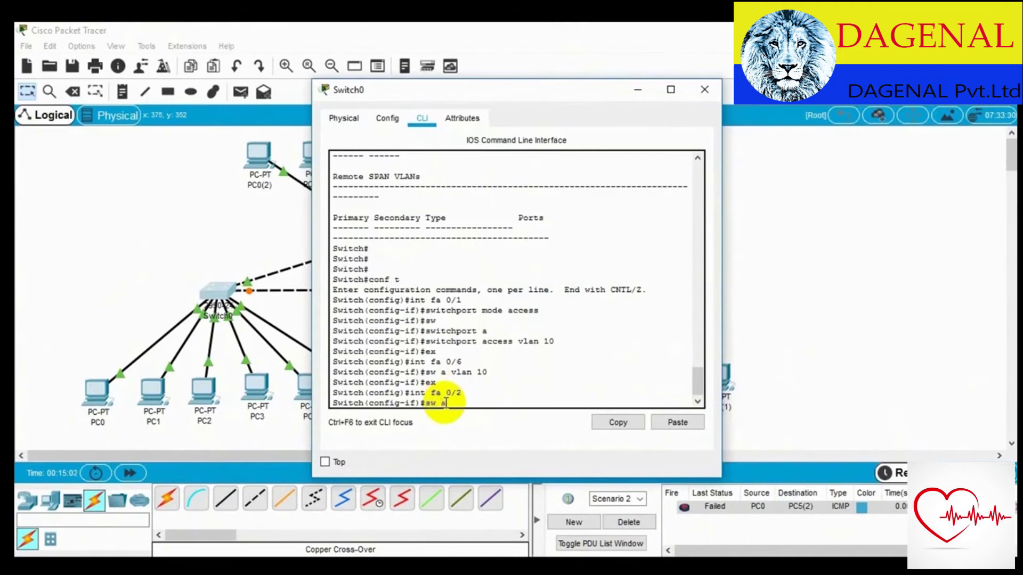
text(v)
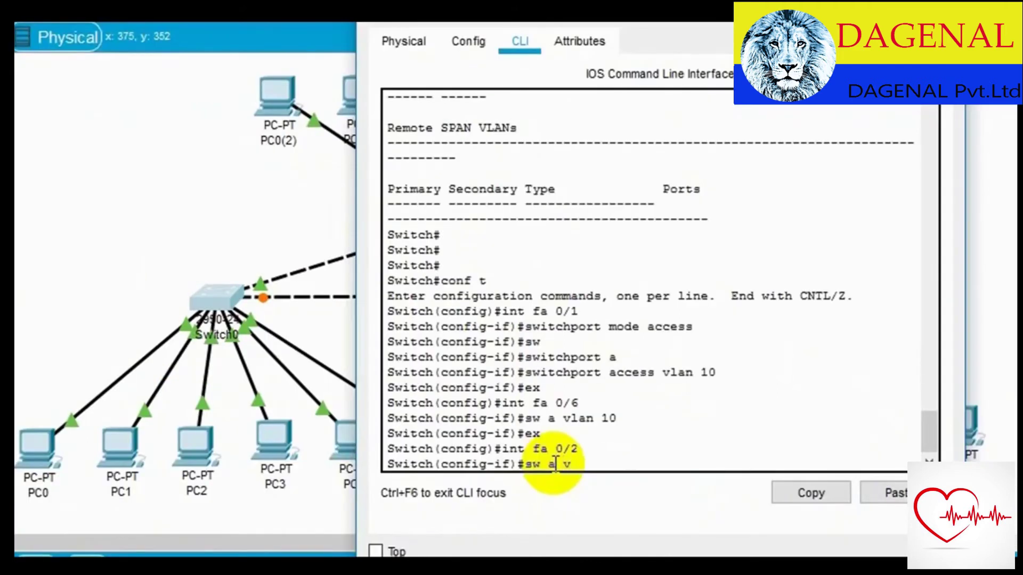
text(lan 11)
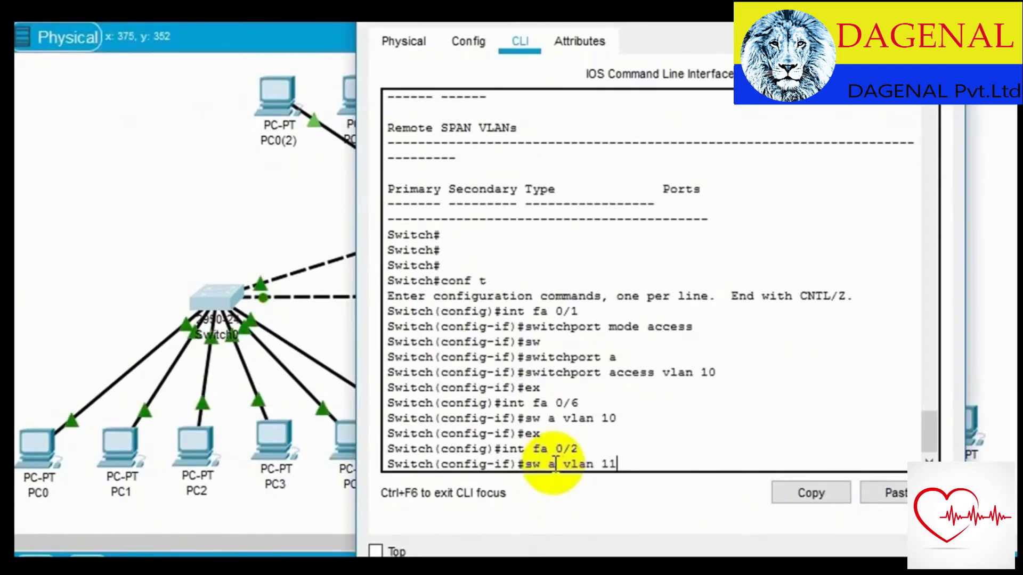
key(Return)
text(ex)
key(Return)
Assign port Fa0/5 on Switch0 to access VLAN 12 and leave the interface configuration
text(in)
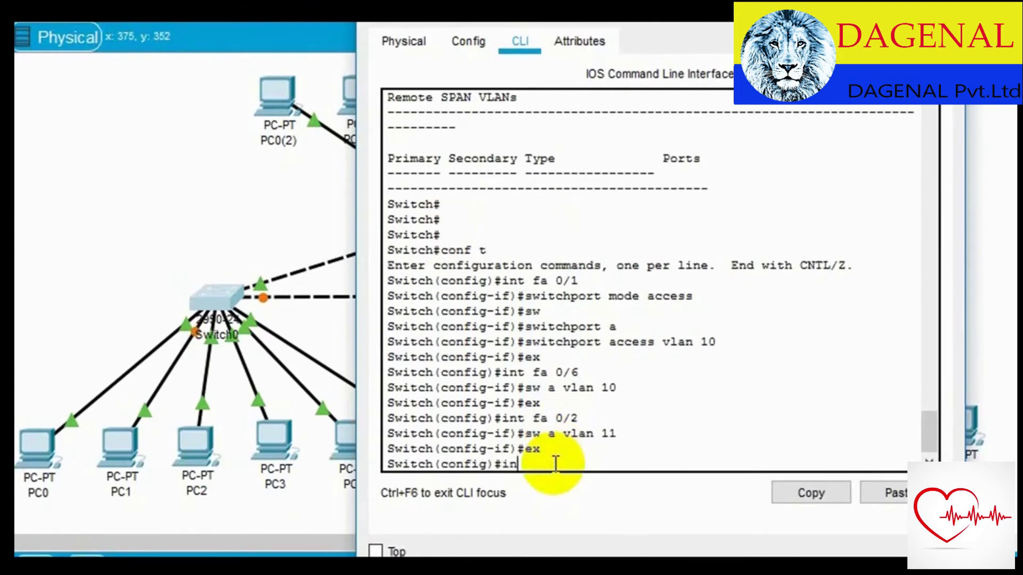
text(t fa 0/5)
key(Return)
text(s)
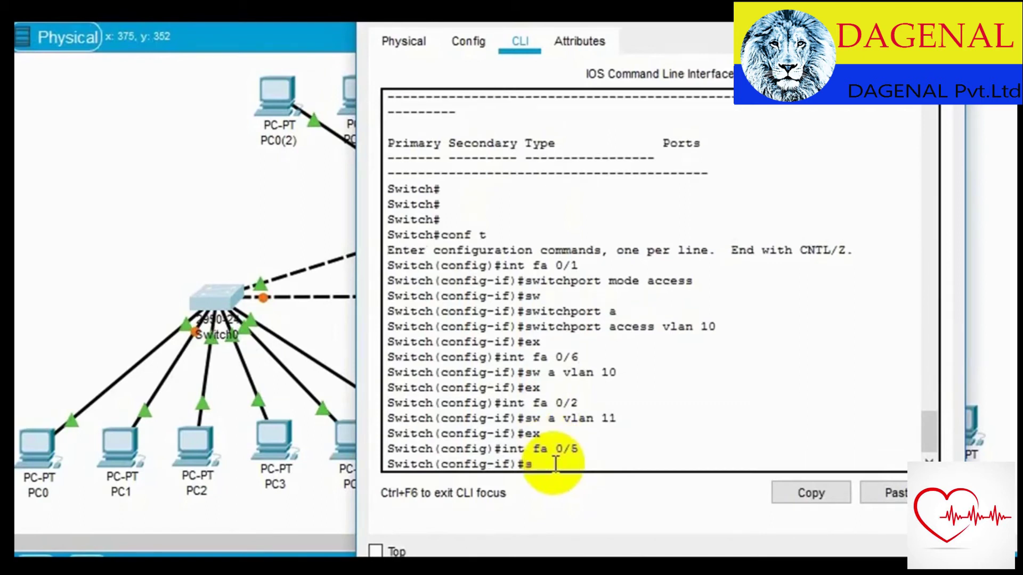
text(w a vlan 12)
key(Return)
text(ex)
key(Return)
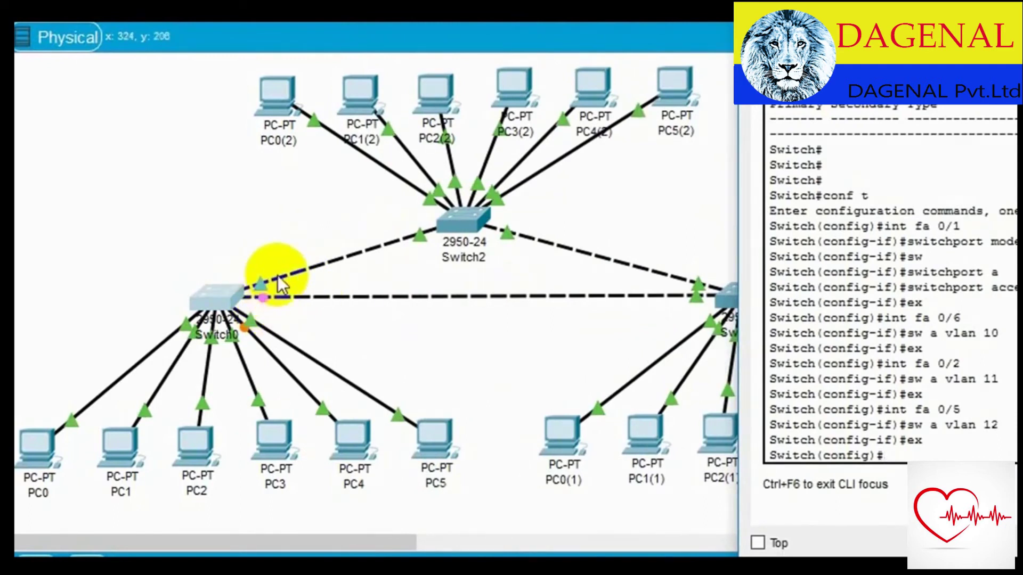
Set port Fa0/7 on Switch0 to trunk mode
drag(825, 14, 579, 5)
text(int)
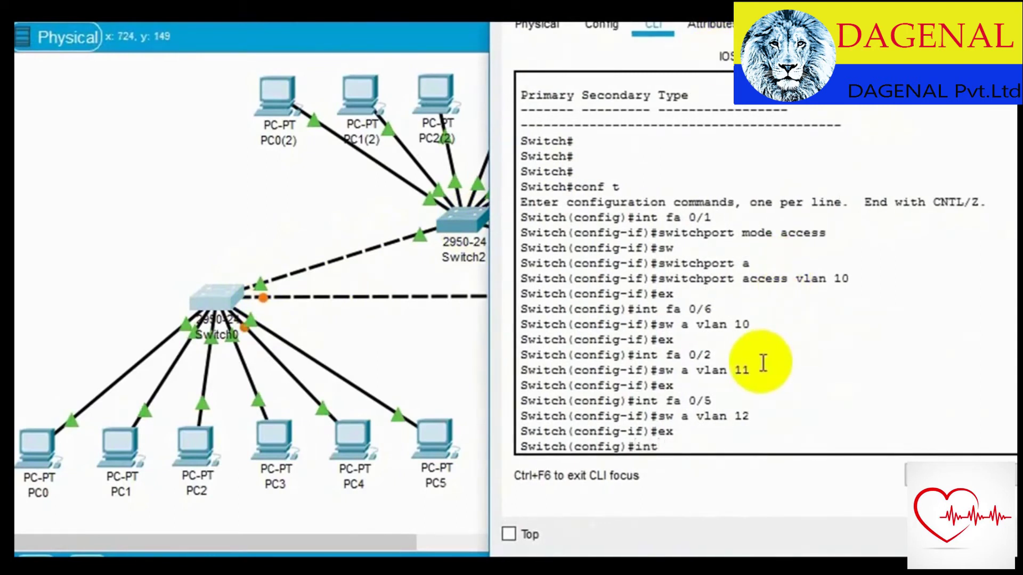
text( fa 0/7)
key(Return)
text(sw mode trunk)
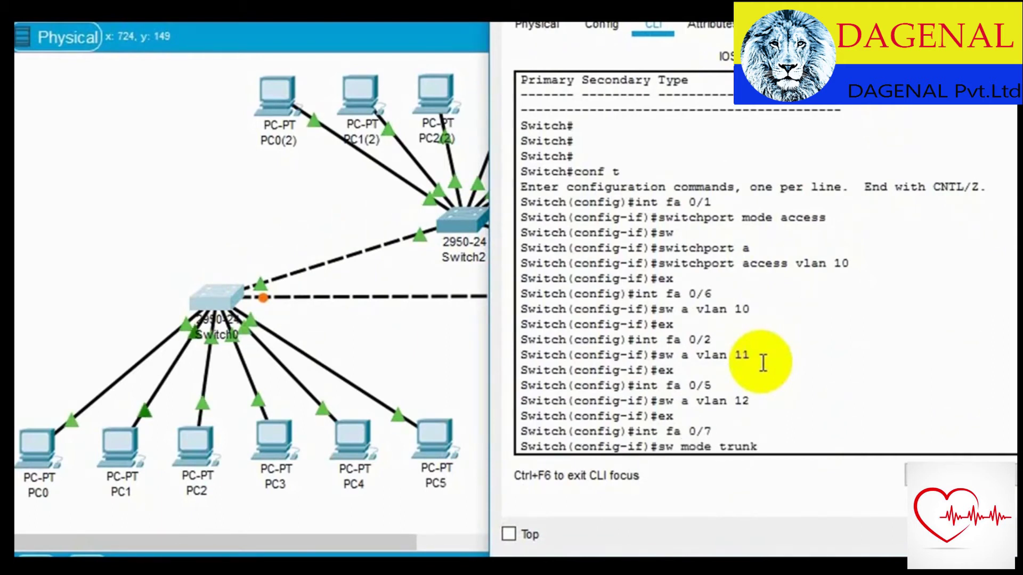
key(Return)
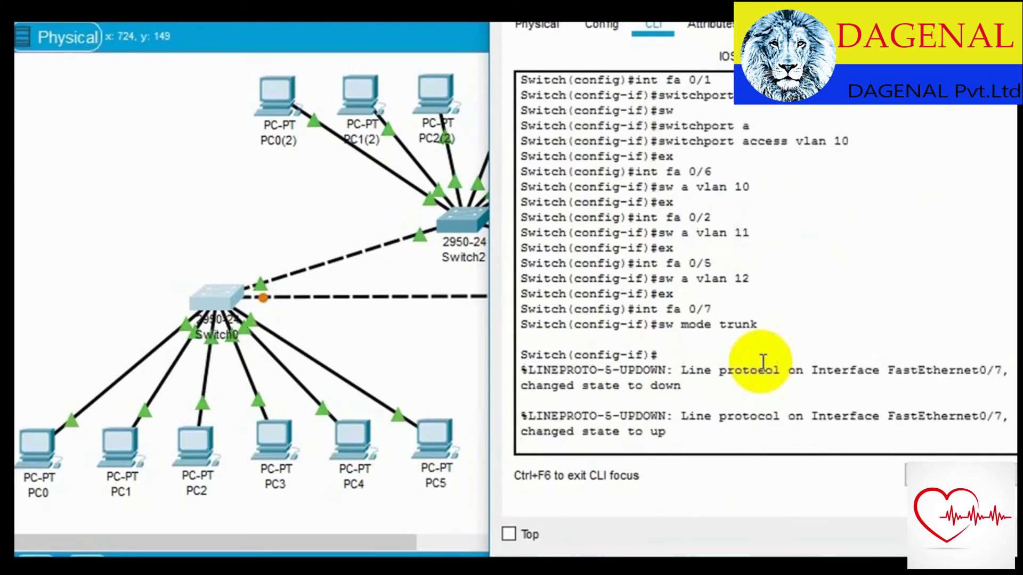
key(Return)
Apply switchport nonegotiate to Switch0's trunk port Fa0/7 and return to global configuration mode
text(no)
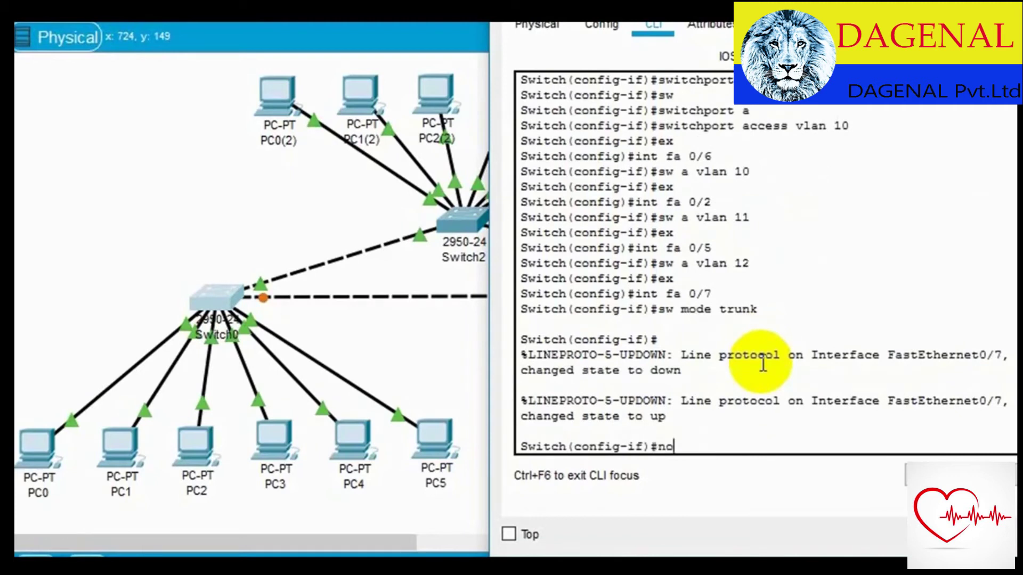
key(BackSpace)
key(BackSpace)
text(sw nonegotiate)
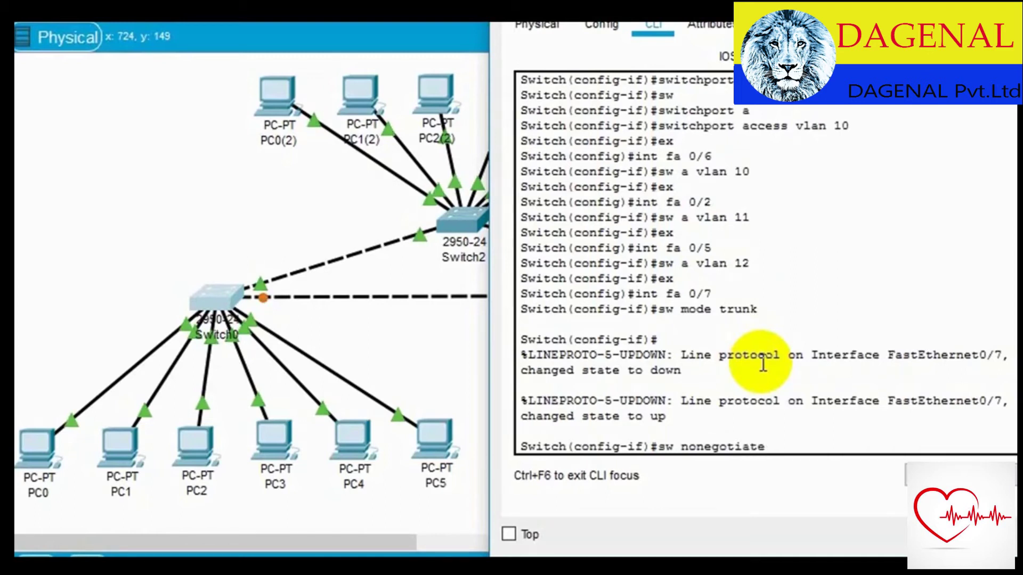
key(Return)
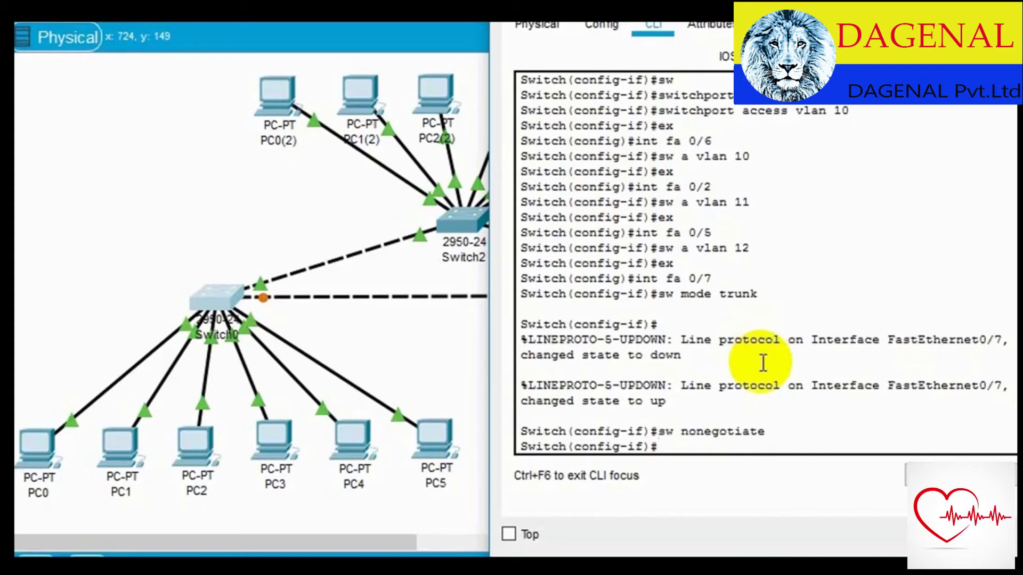
text(ex)
key(Return)
text(ex)
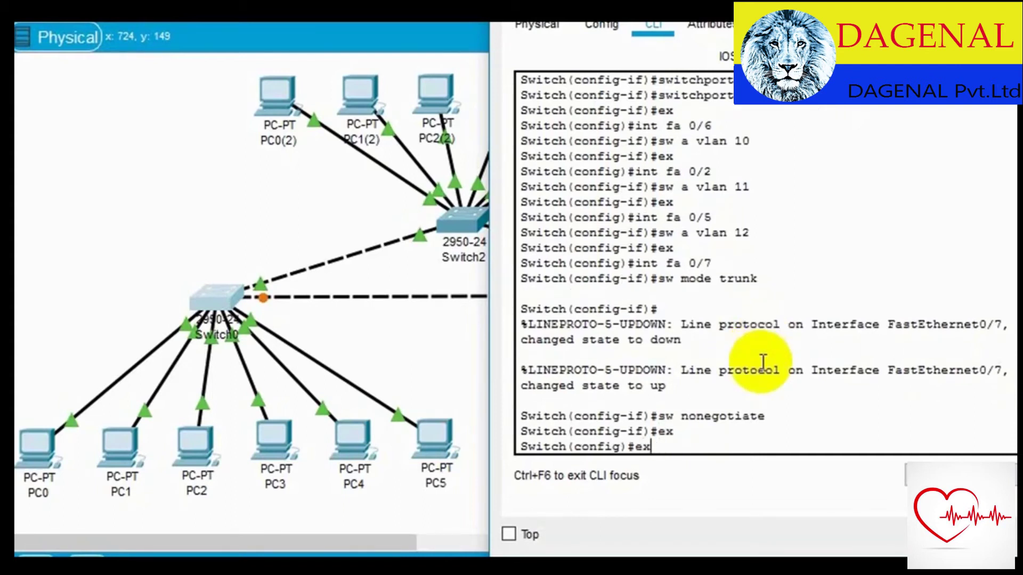
key(BackSpace)
key(BackSpace)
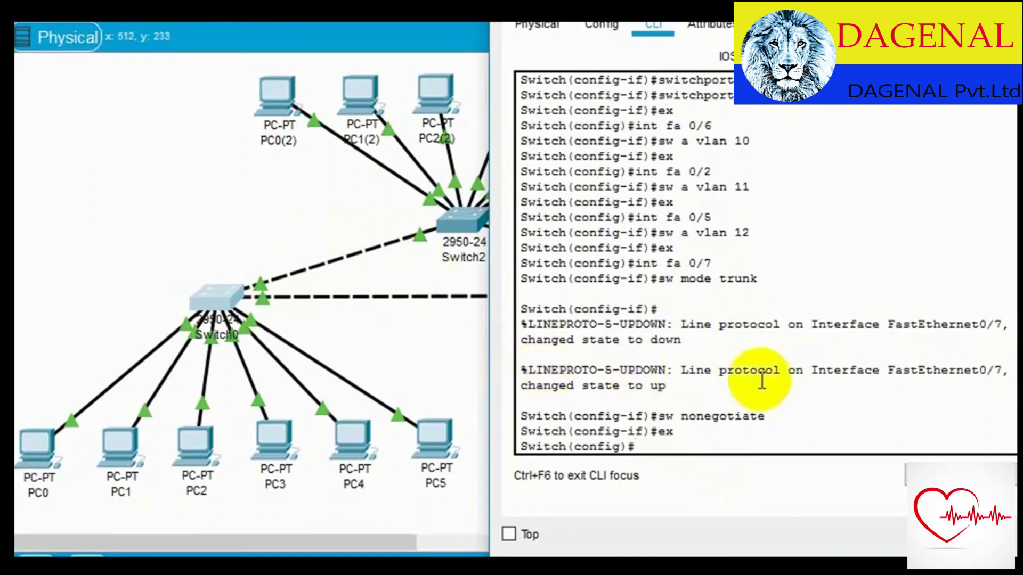
Set port Fa0/8 on Switch0 to trunk mode
text(int fa 0/8)
key(Return)
text(sw )
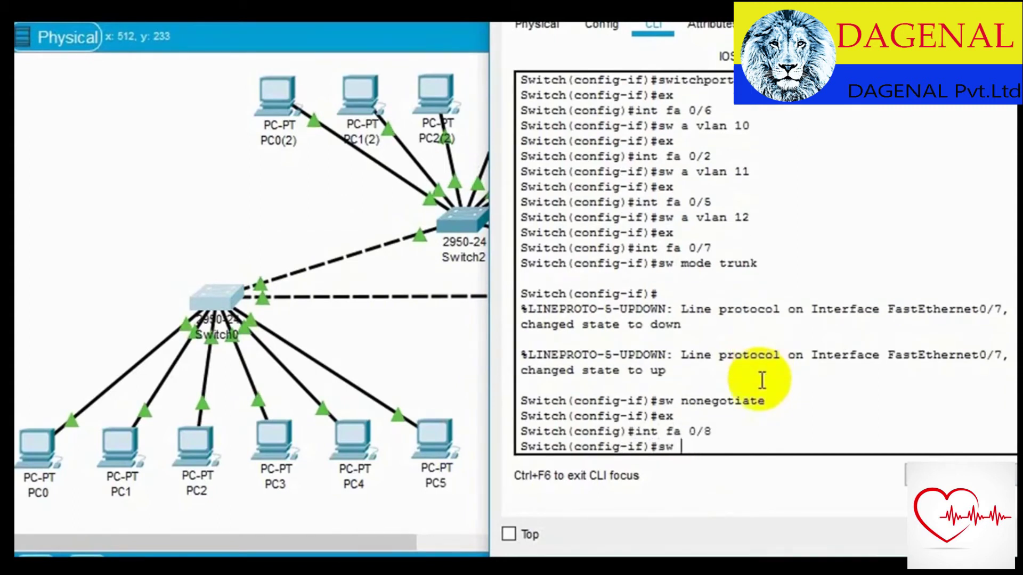
text(m t)
key(Return)
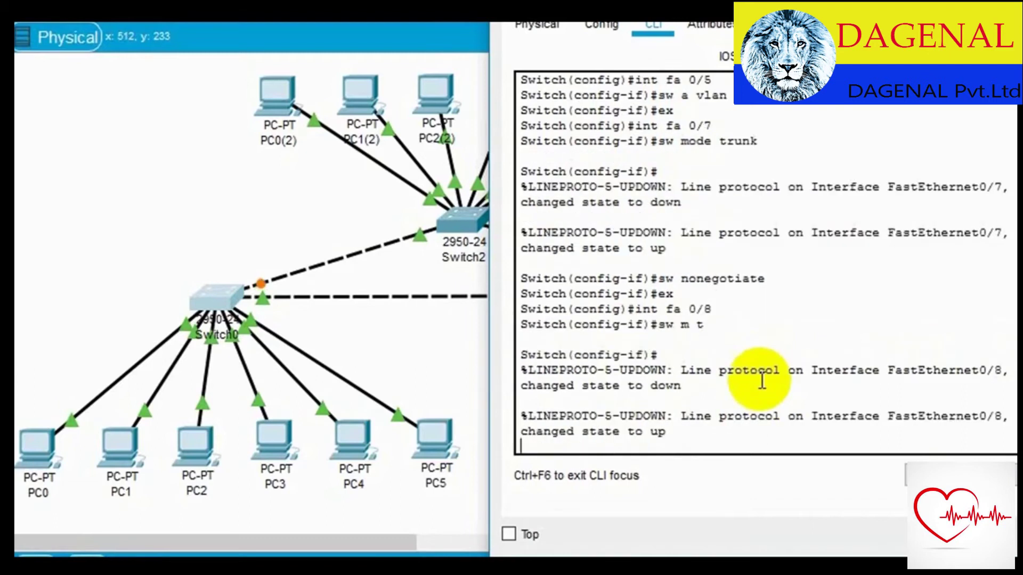
key(Return)
Apply switchport nonegotiate to trunk port Fa0/8, exit configuration mode and close the Switch0 window
text(no neh)
key(BackSpace)
text(g)
key(BackSpace)
key(BackSpace)
key(BackSpace)
key(BackSpace)
key(BackSpace)
key(BackSpace)
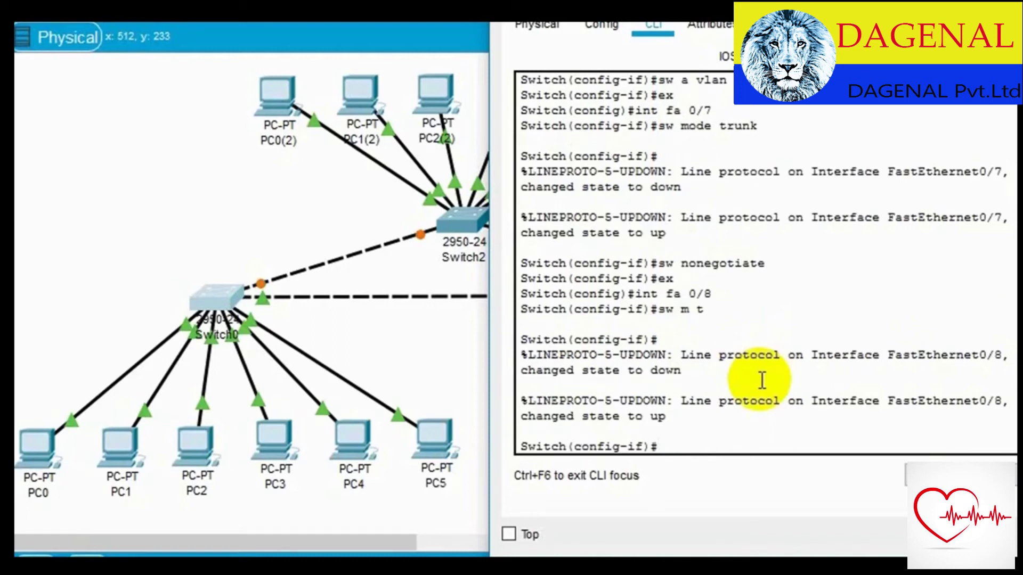
text(sw non)
key(Return)
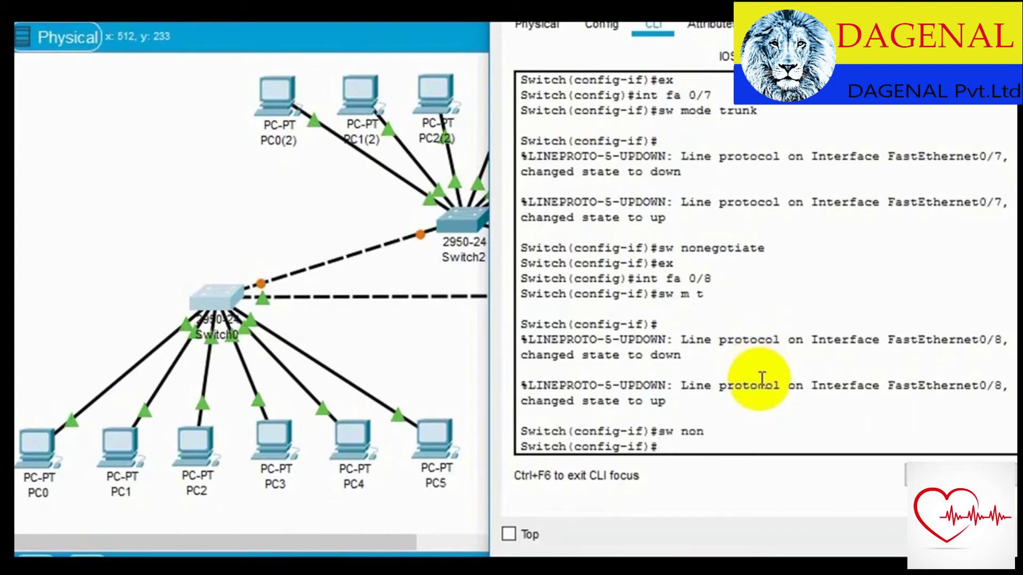
text(ex)
key(Return)
text(ex)
key(Return)
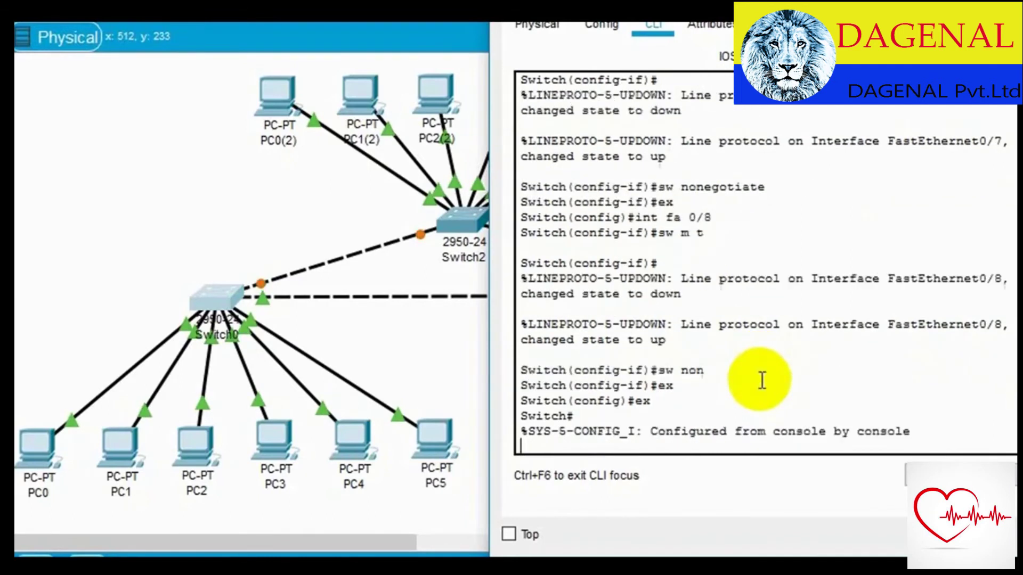
key(alt+F4)
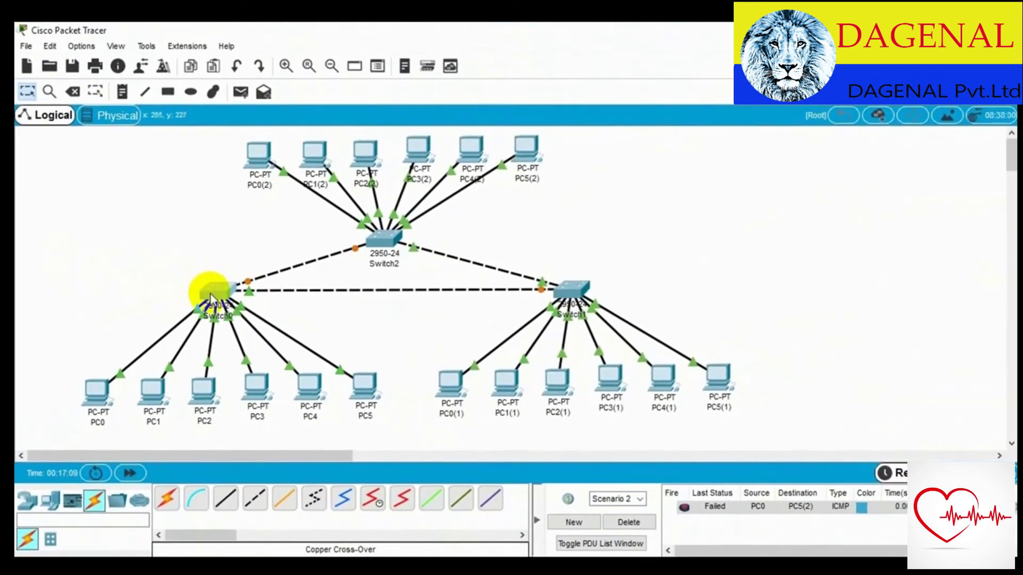
Check Switch0's port VLAN summary, then reopen its command line and enter global configuration mode
mouse_move(210, 294)
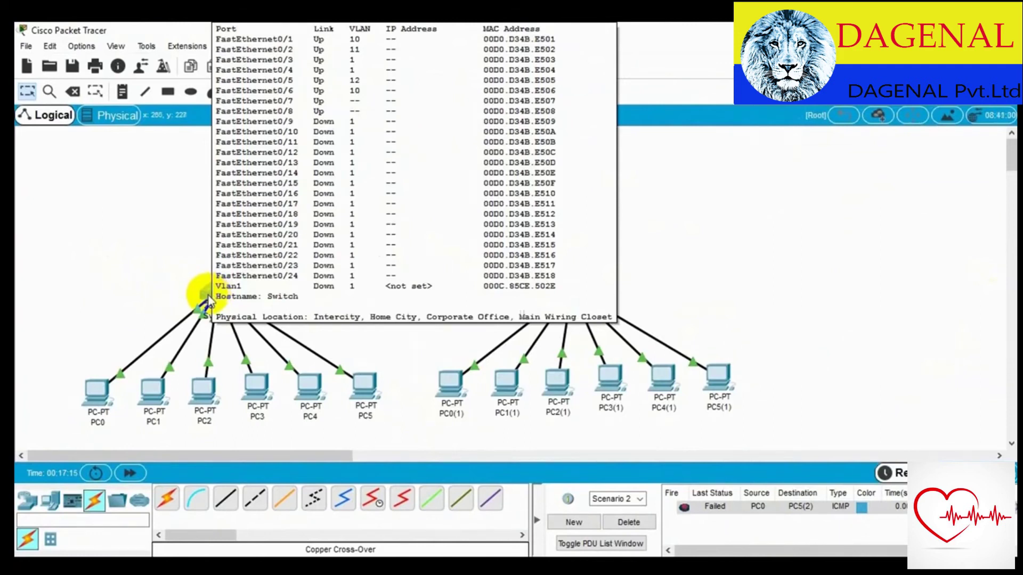
click(223, 288)
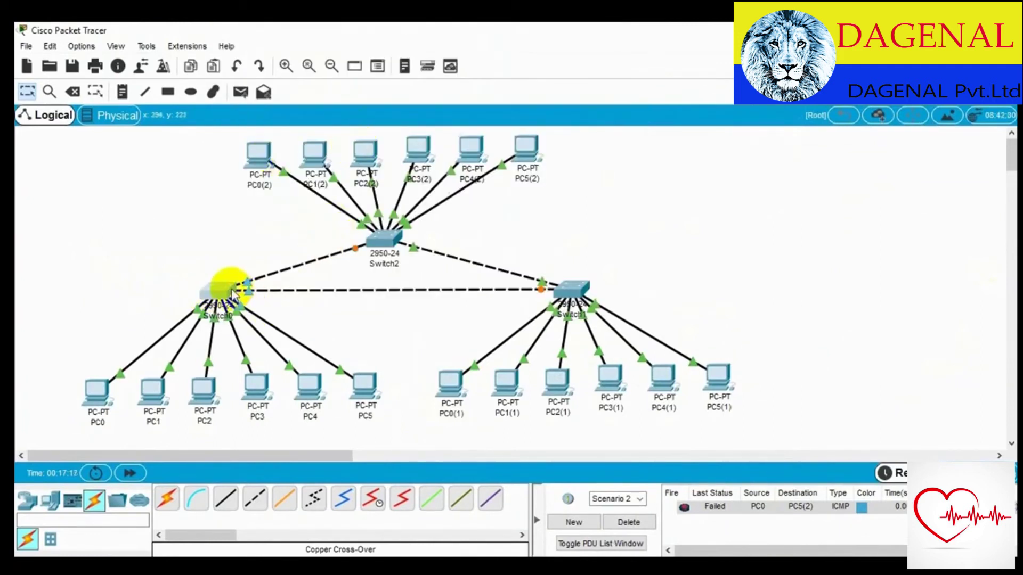
scroll(578, 298, up, 7)
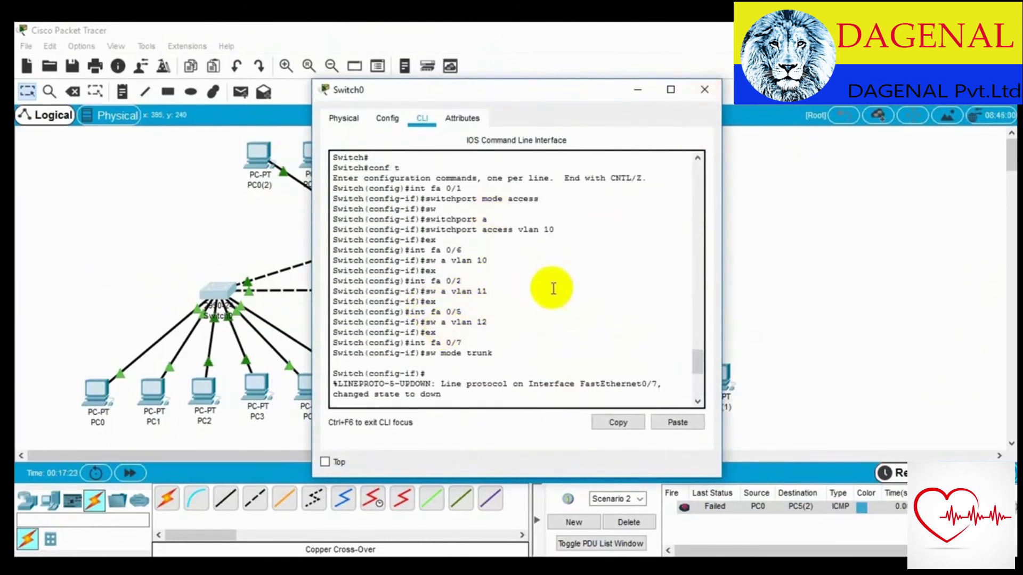
scroll(549, 293, down, 7)
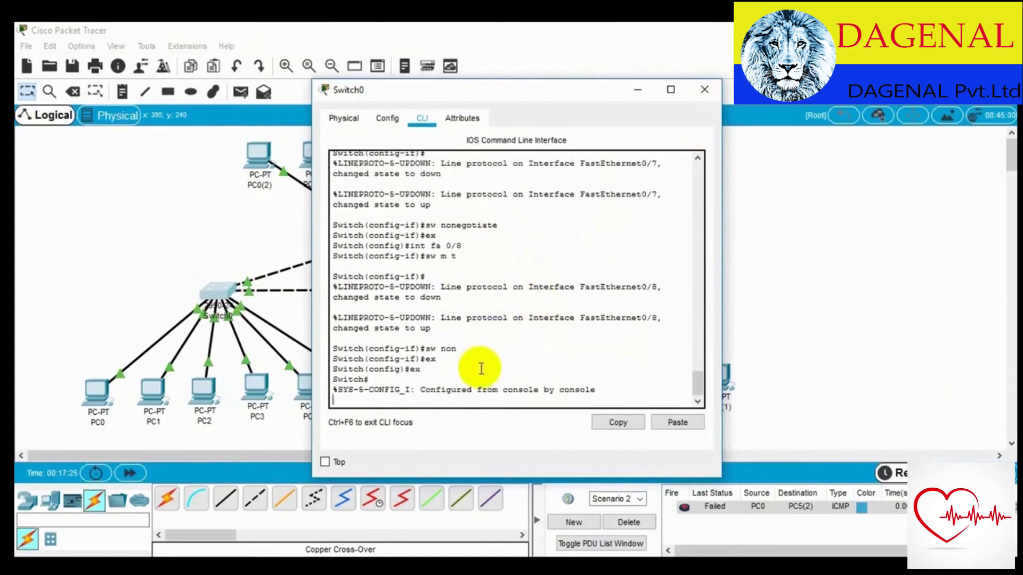
key(Return)
text(cont)
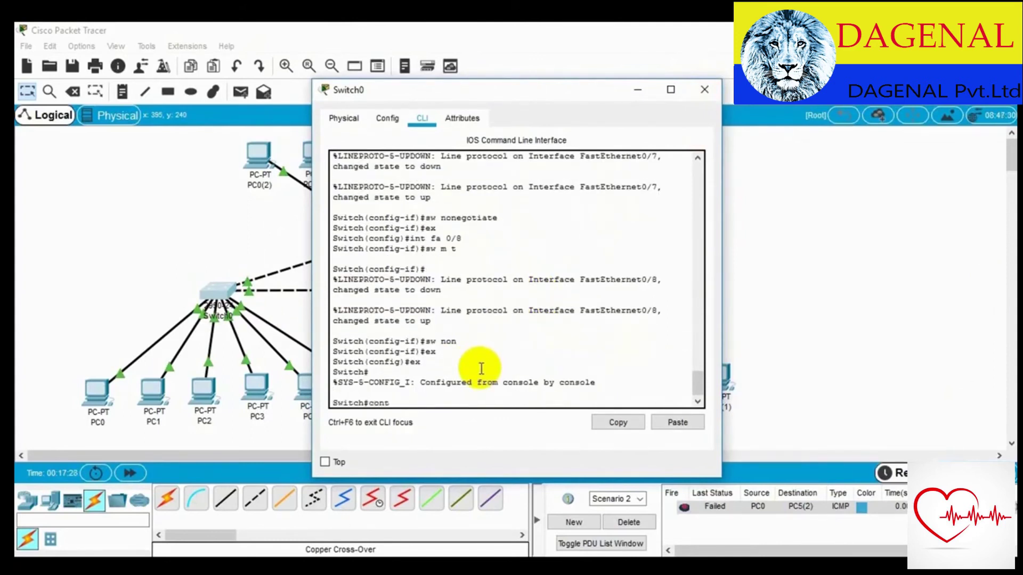
key(BackSpace)
text(f t)
key(Return)
Set port Fa0/5 on Switch0 to access mode in VLAN 11 and leave the interface configuration
text(int fa)
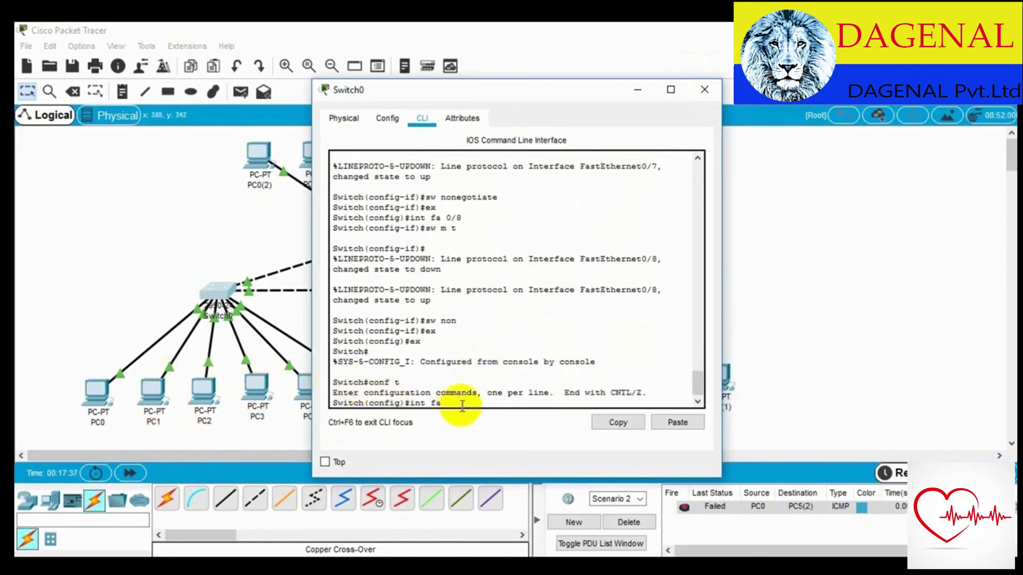
scroll(589, 221, up, 4)
scroll(586, 288, down, 4)
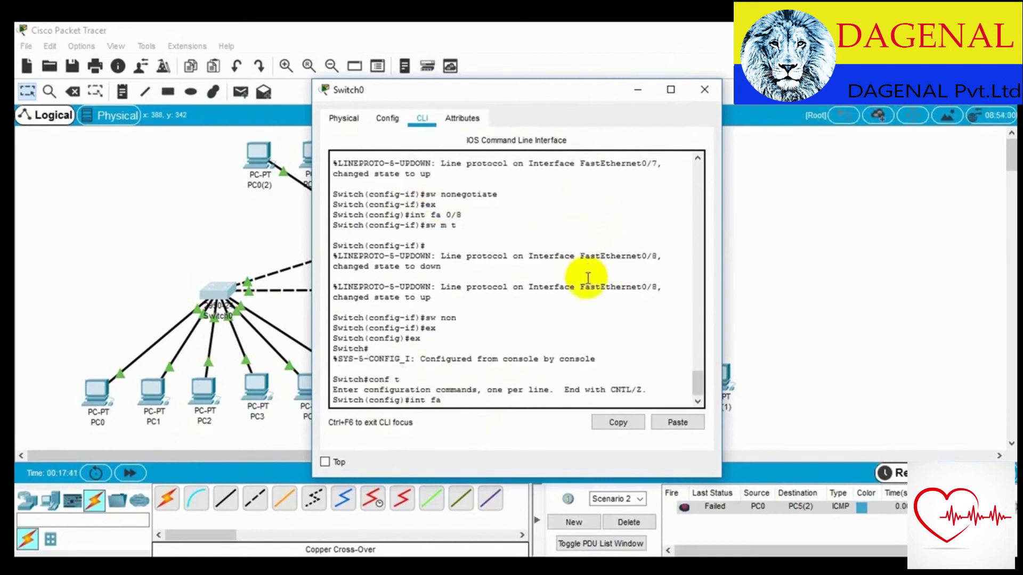
text(0/5)
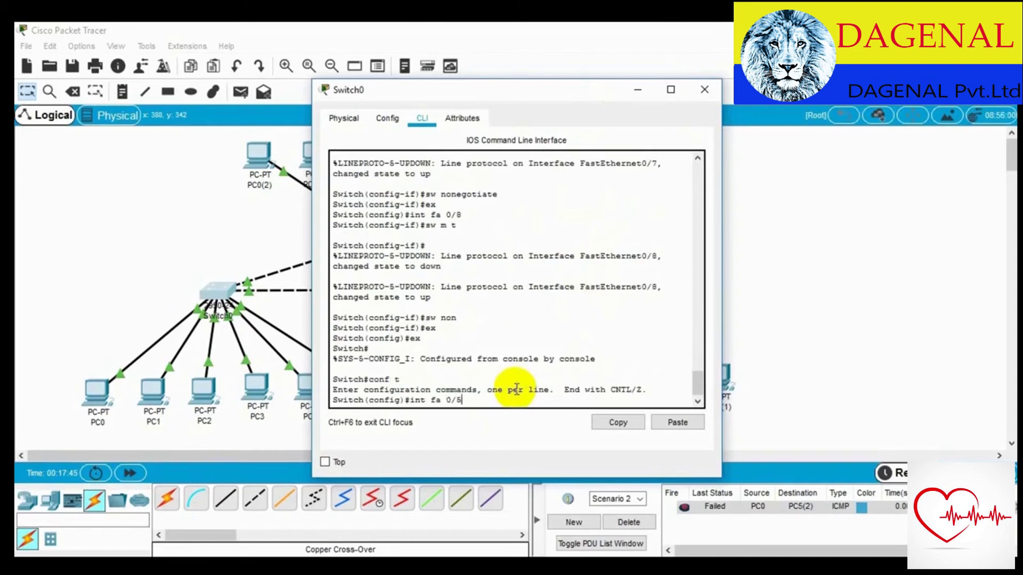
key(Return)
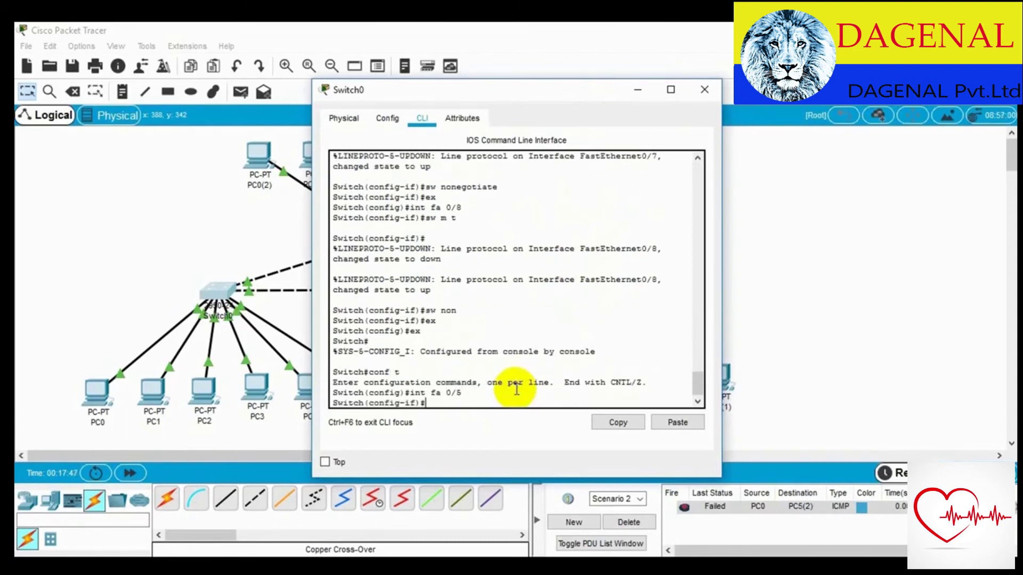
text(sw m a)
key(Return)
text(sw a vlan )
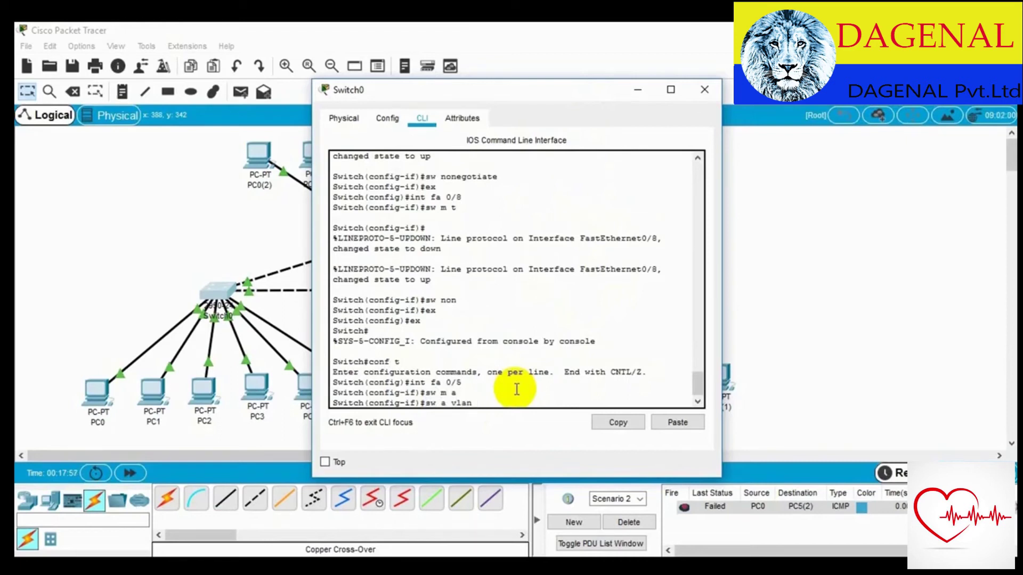
text(11)
key(Return)
text(e)
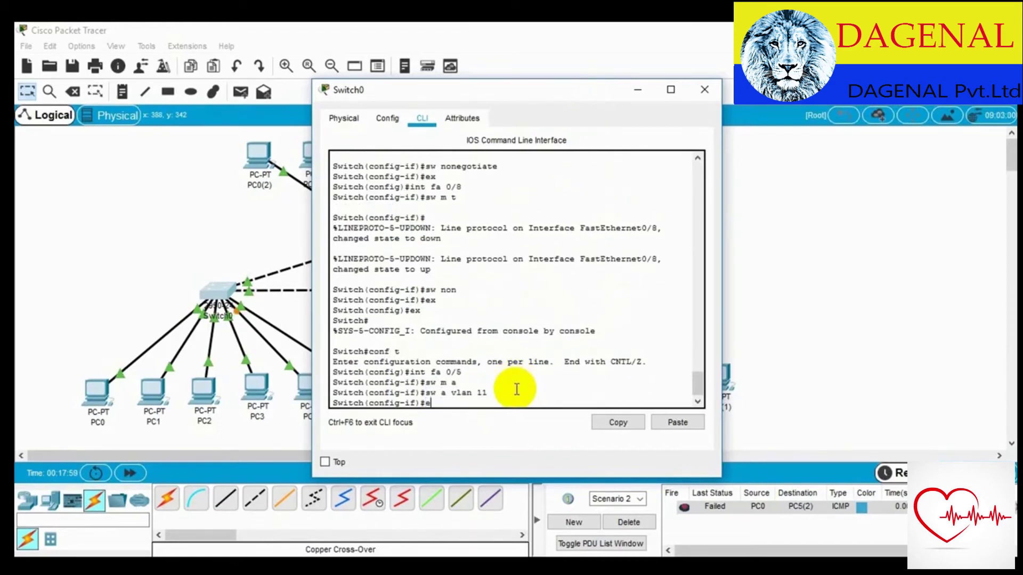
text(x)
key(Return)
Assign port Fa0/3 on Switch0 to VLAN 12 and leave the interface configuration
text(itch(config)#int fa)
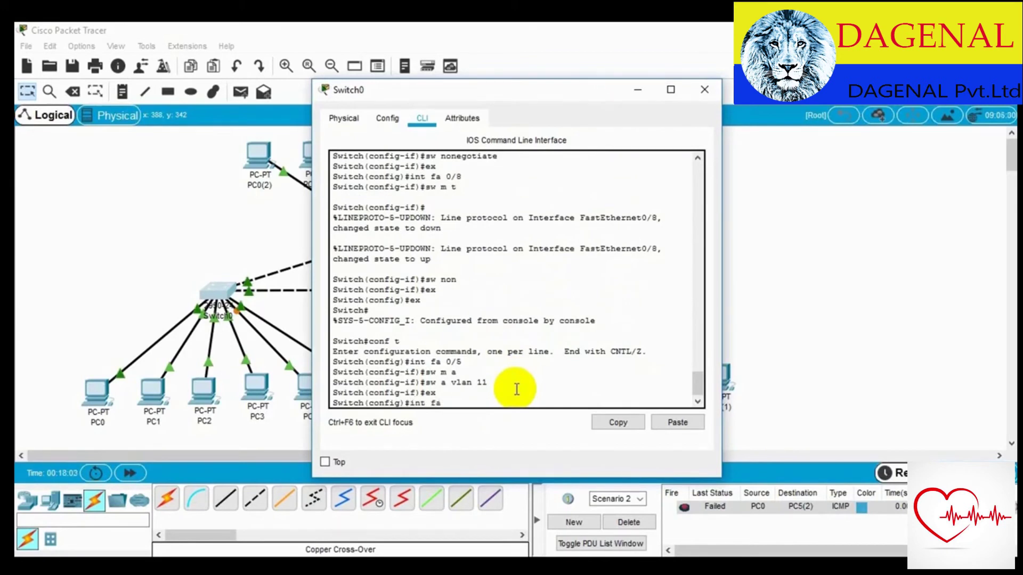
text( 0/3)
key(Return)
text(sw a)
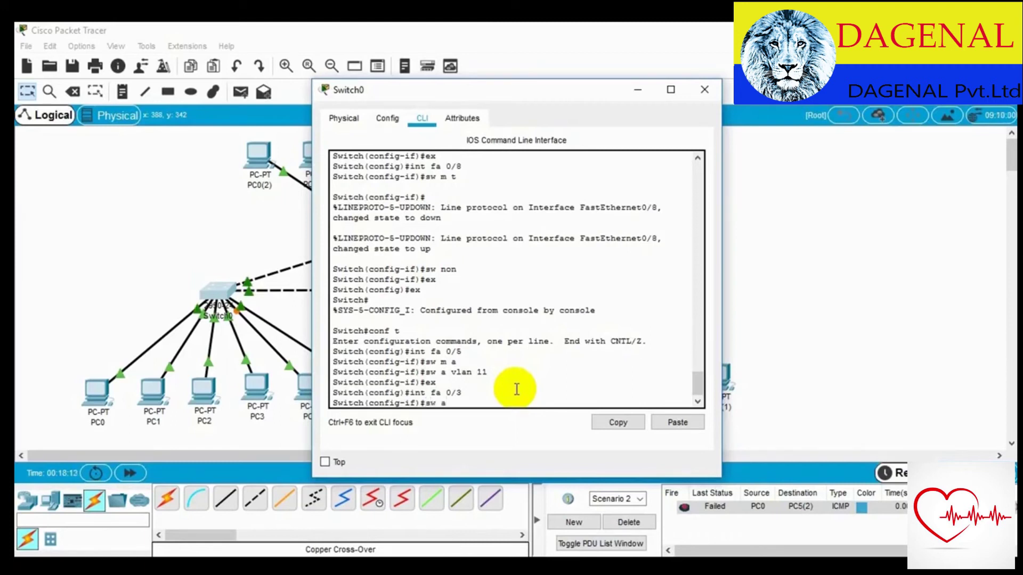
text( vlan 12)
key(Return)
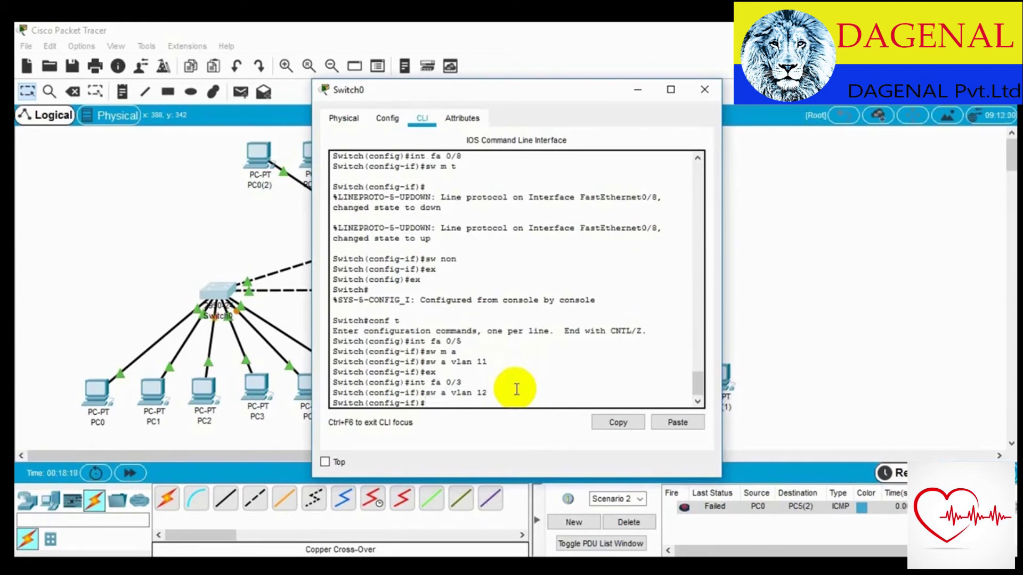
text(ex)
key(Return)
Assign port Fa0/4 on Switch0 to VLAN 12 and exit configuration mode
text(int fa)
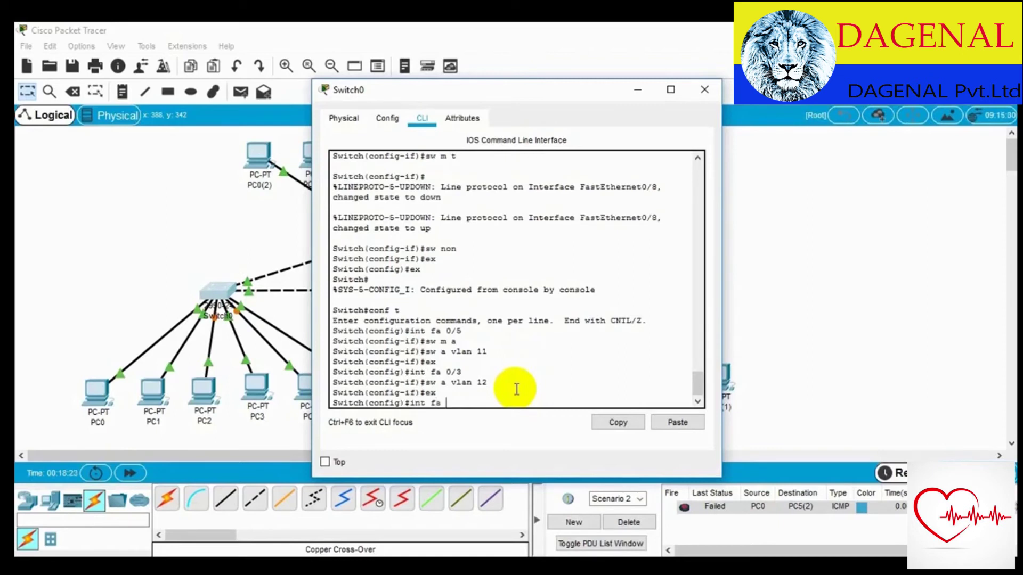
text( 0/4)
key(Return)
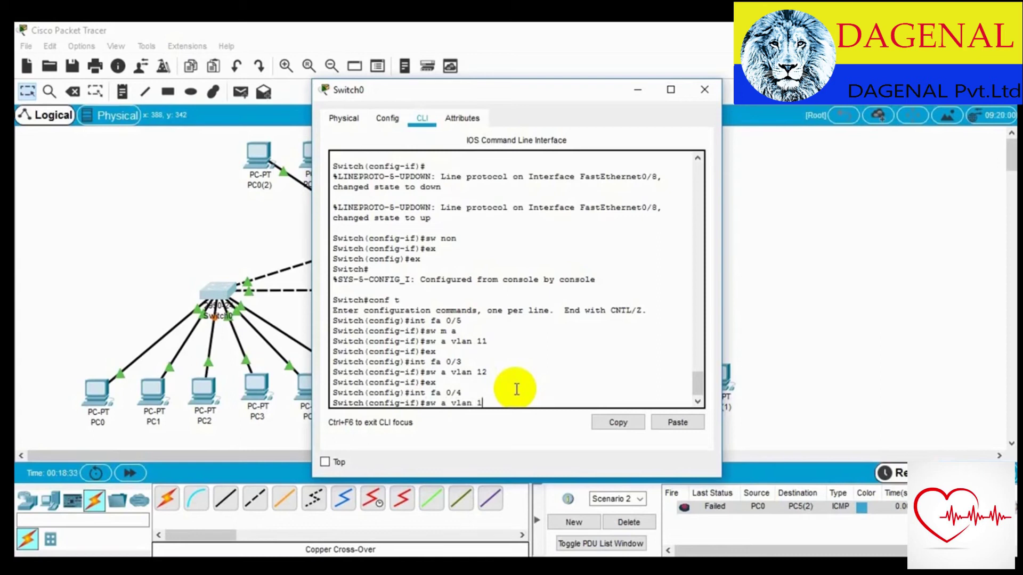
key(Return)
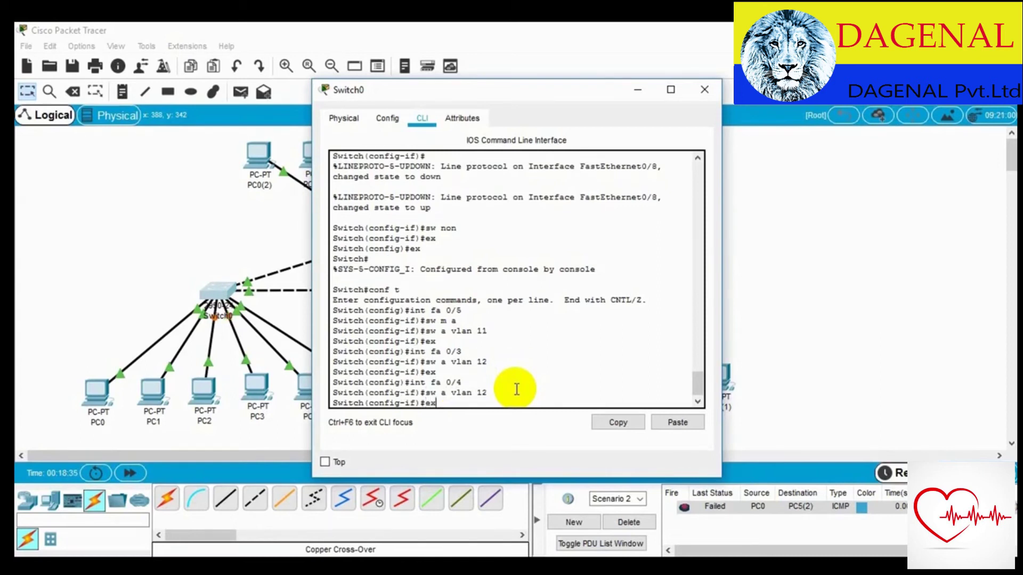
text(ex)
key(Return)
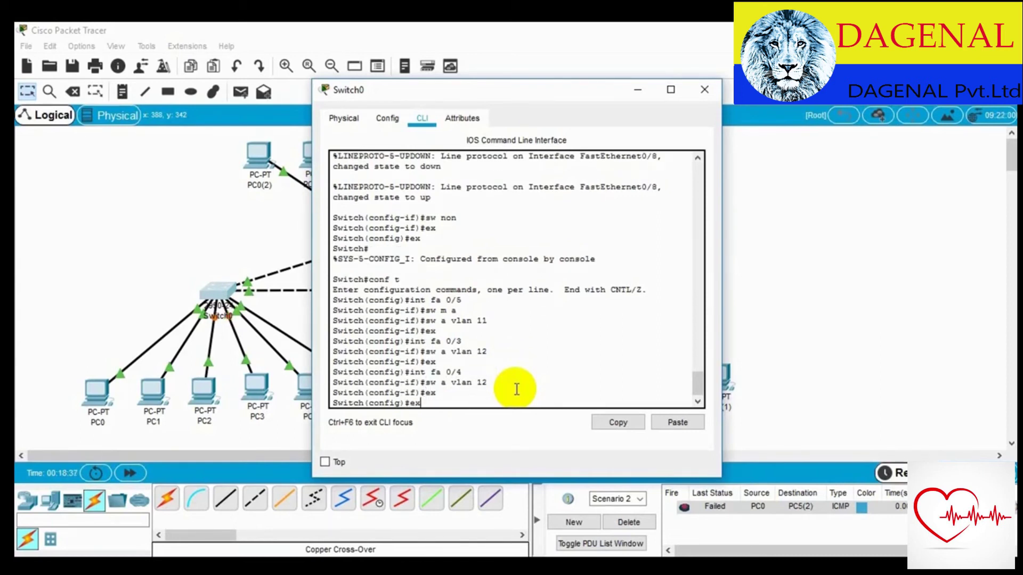
key(Return)
key(Return)
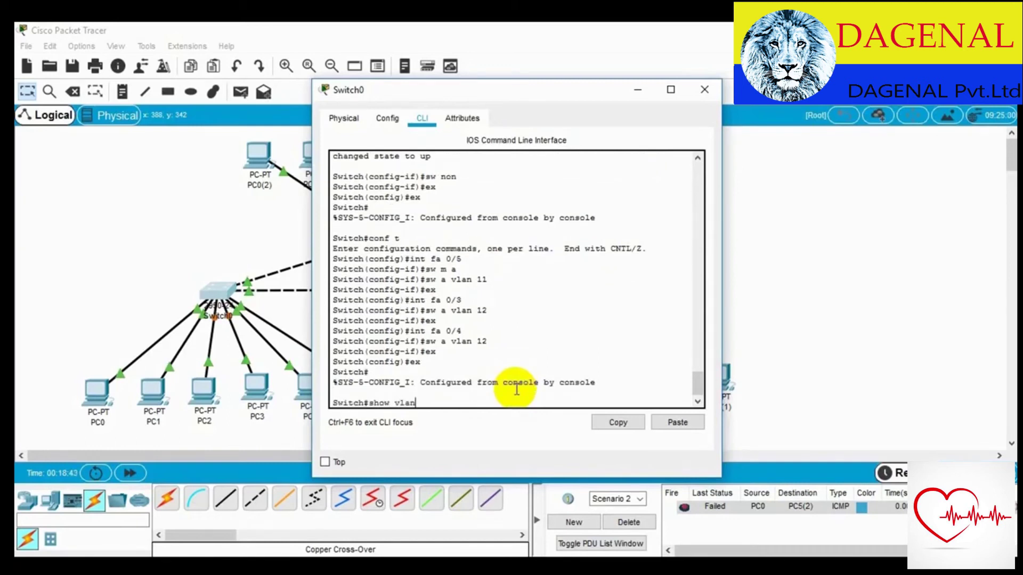
Display Switch0's VLAN table, check which ports belong to VLANs 1, 10, 11 and 12, and close the Switch0 window
text(show vlan)
key(Return)
scroll(573, 272, up, 1)
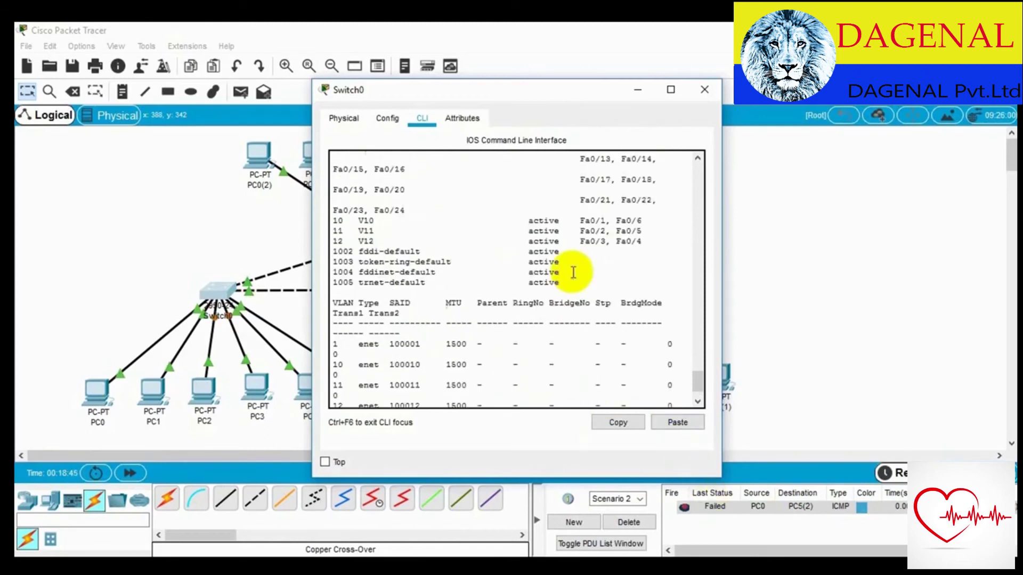
triple_click(366, 219)
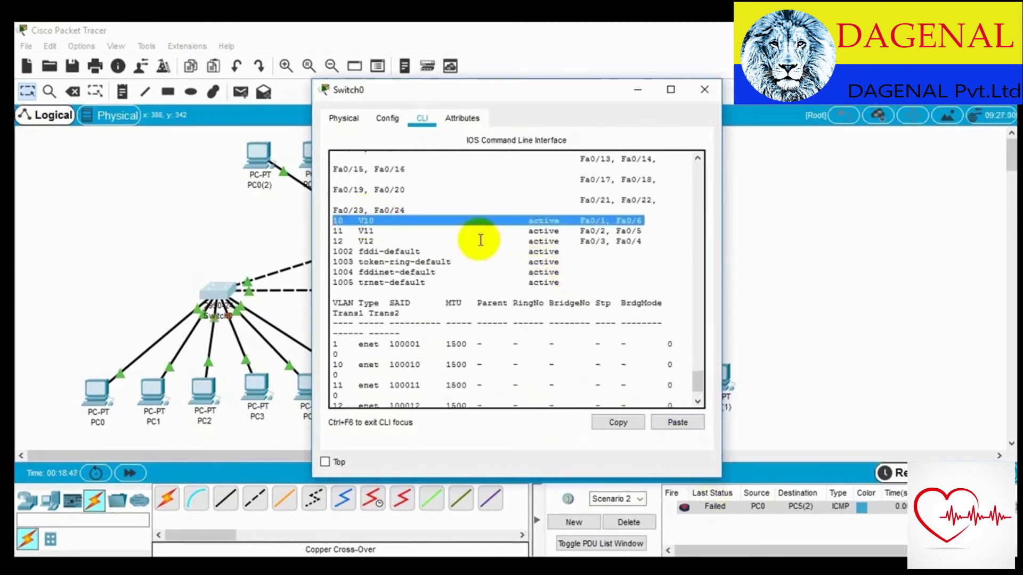
drag(644, 220, 637, 221)
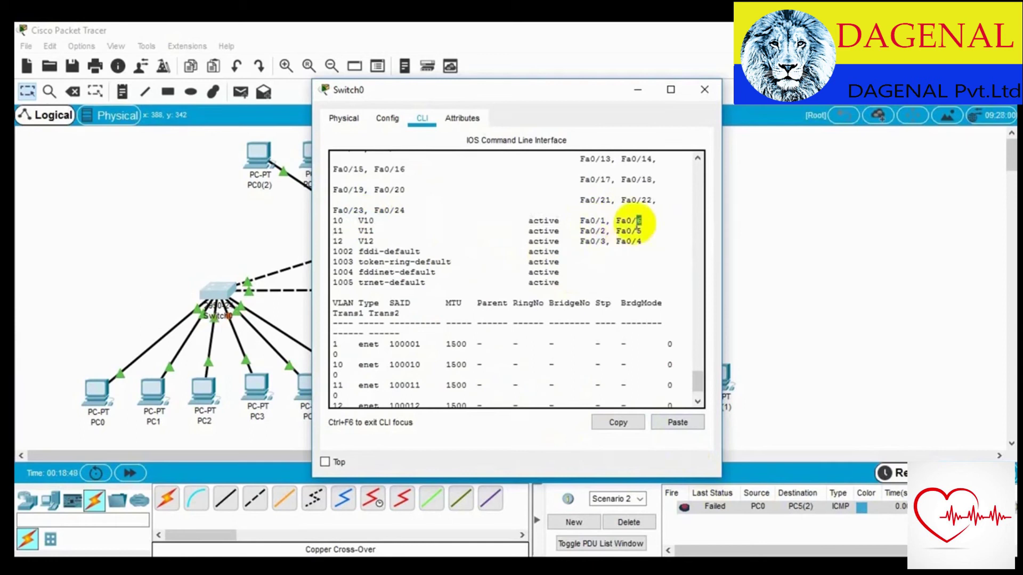
click(642, 220)
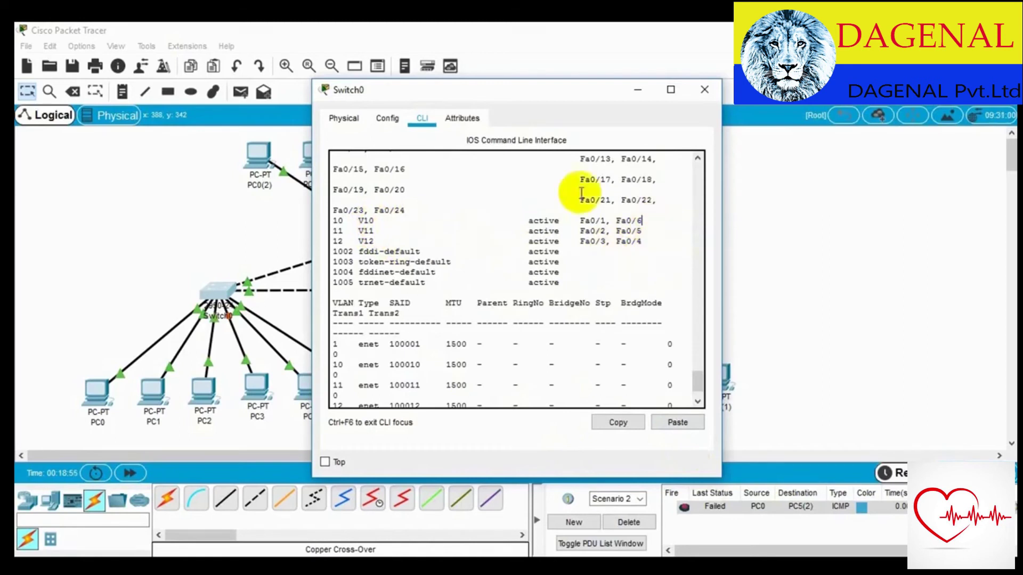
scroll(581, 195, up, 3)
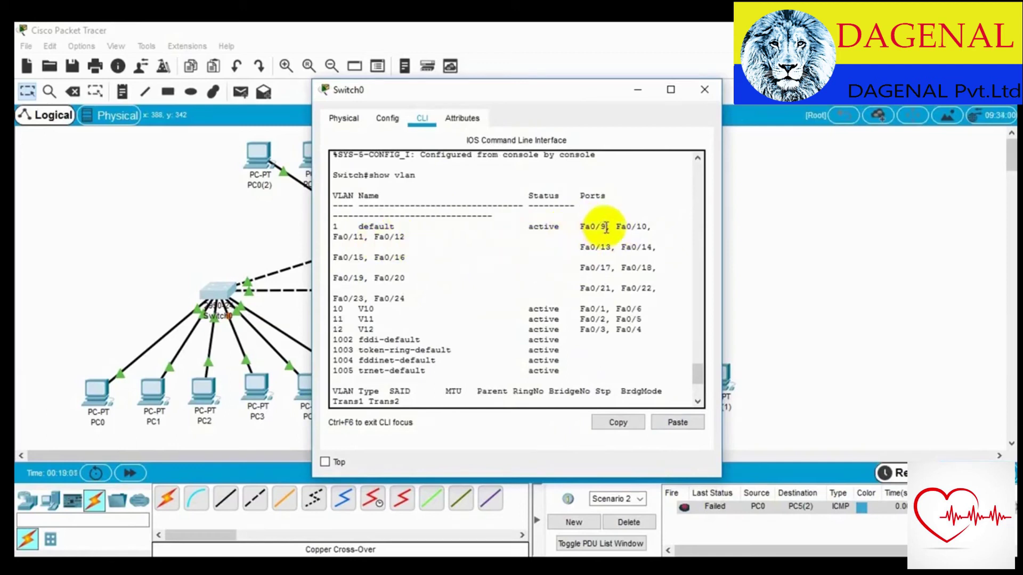
scroll(598, 308, down, 2)
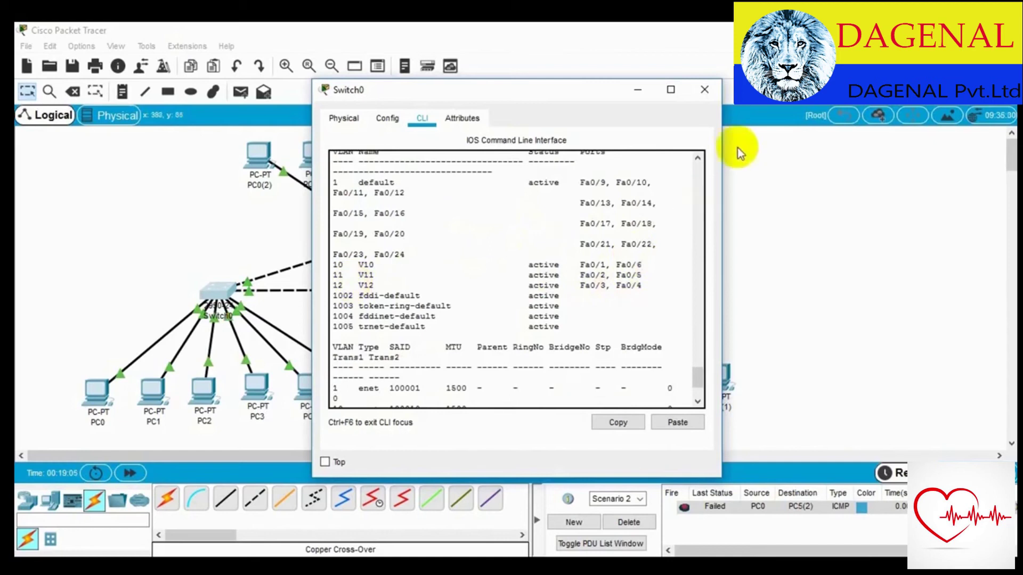
click(704, 90)
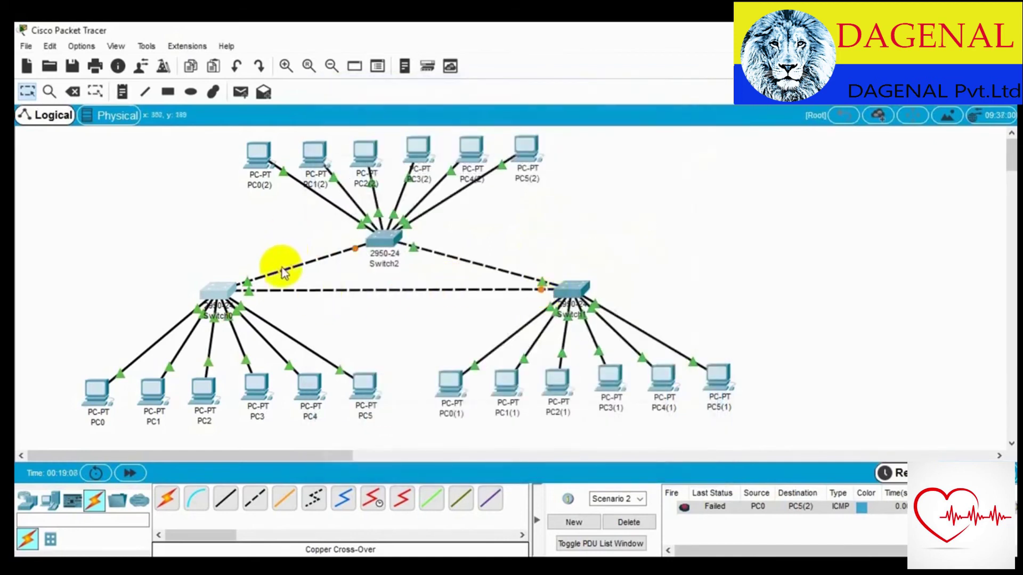
Open the command line of Switch1 and enter privileged mode and global configuration mode
click(569, 288)
click(422, 118)
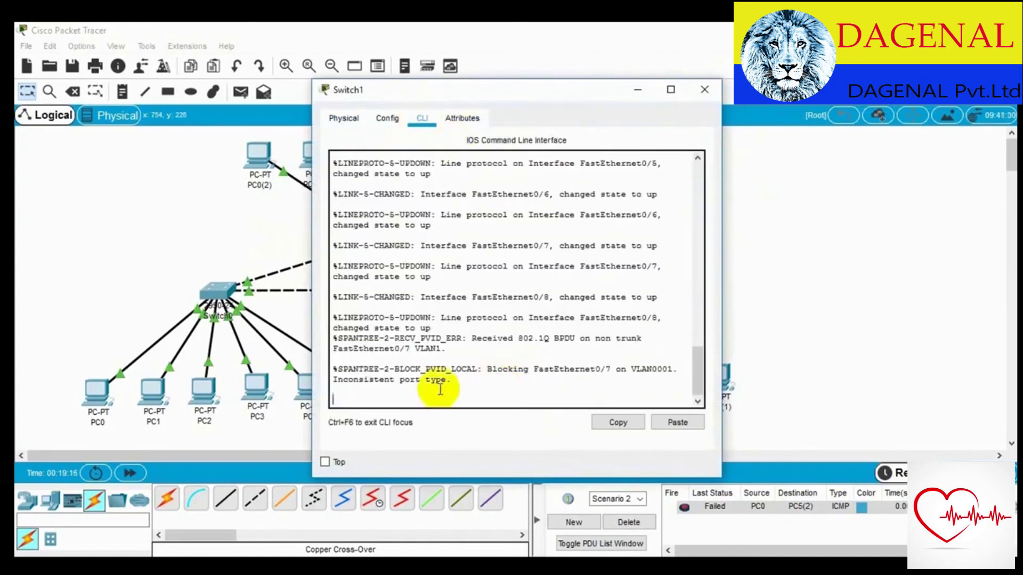
key(Return)
text(en)
key(Return)
text(conf)
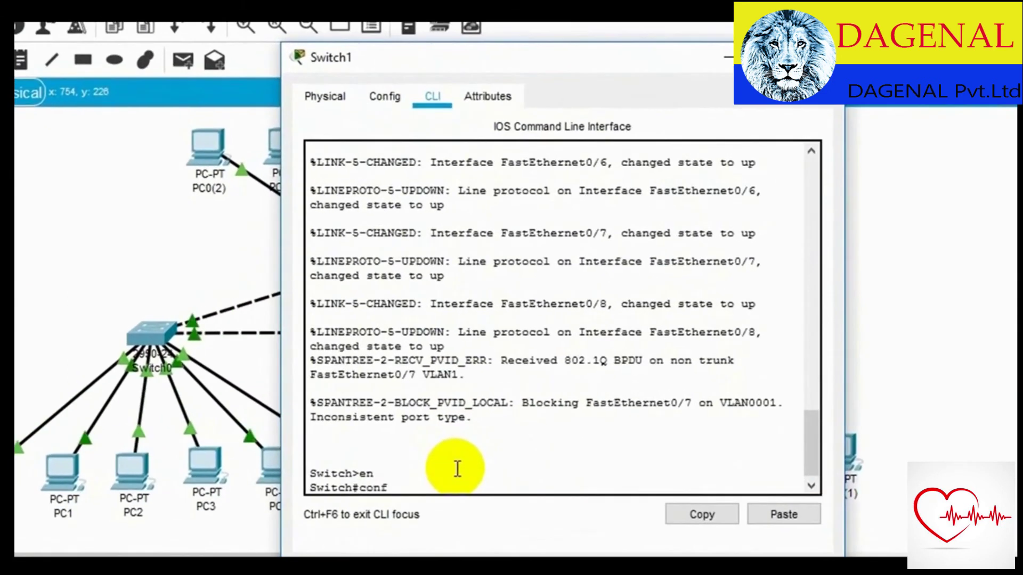
text( t)
key(Return)
Create VLAN 10 on Switch1 with the name V10
text(int fa)
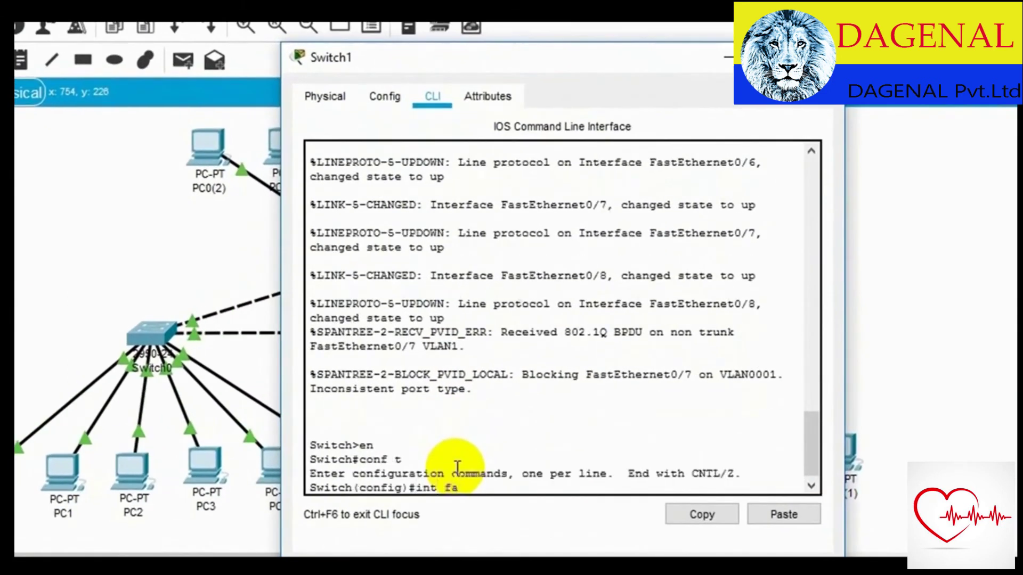
text(10)
key(Return)
text(name V10)
key(Return)
text(ex)
key(Return)
Create VLAN 11 on Switch1 with the name V11
text(vlan 11)
key(Return)
text(name V11)
key(Return)
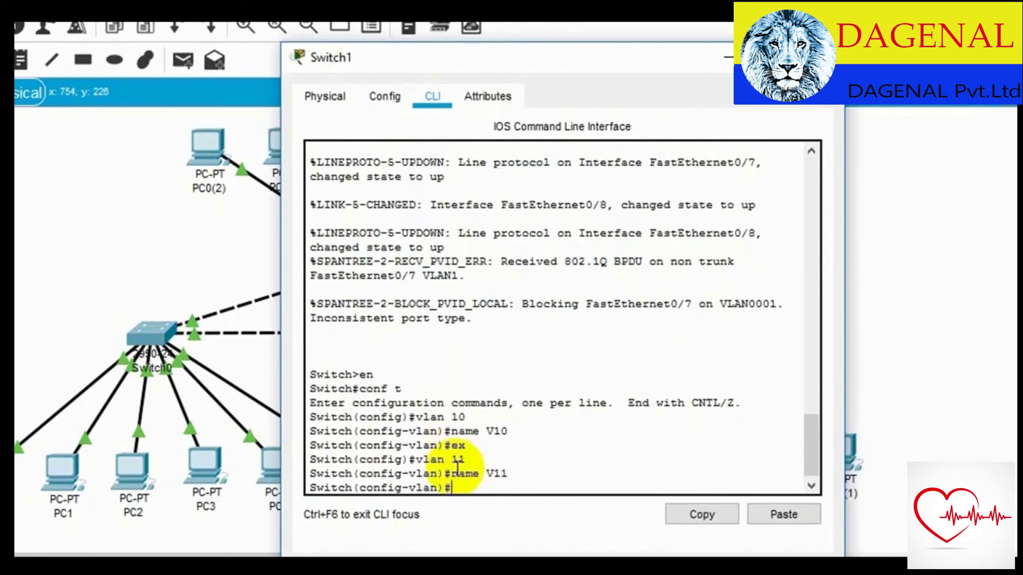
text(ex)
key(Return)
Create VLAN 12 on Switch1 with the name V12
text(vlan 12)
key(Return)
text(name V12)
key(Return)
text(ex)
key(Return)
Try to set interface Fa0/0 on Switch1 to access mode
text(int )
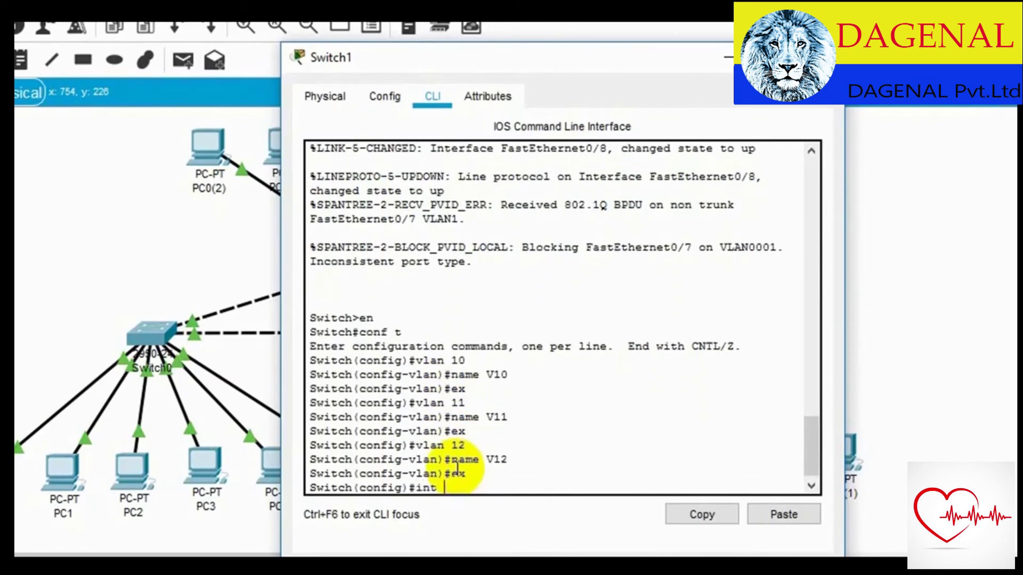
text(fa 0/0/)
key(Return)
text(sw m a)
key(Return)
Set port Fa0/1 on Switch1 to access mode in VLAN 10
text(int fa 0/1)
key(Return)
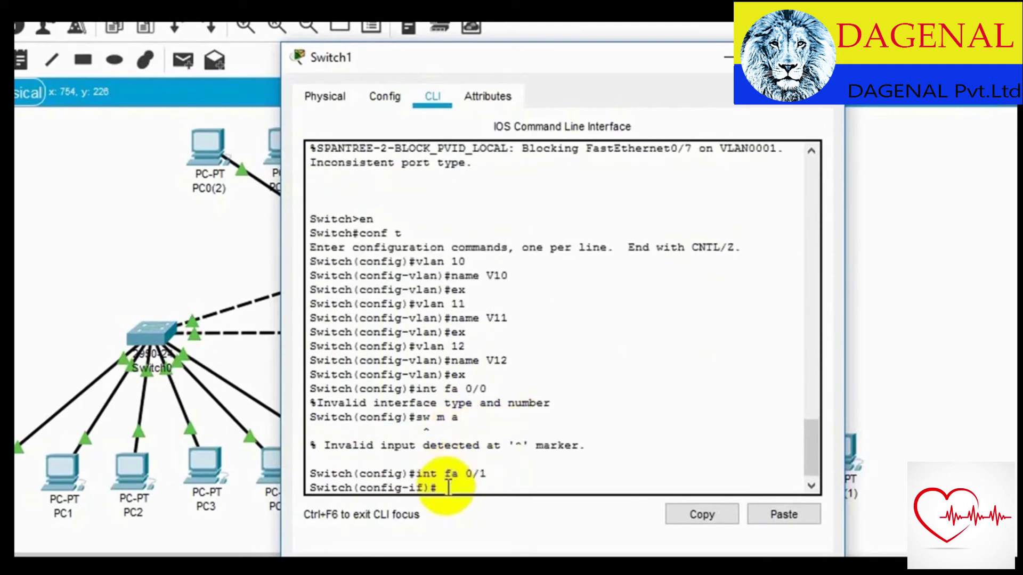
text(sw m a)
key(Return)
text(sw a vlan 10)
key(Return)
Assign port Fa0/6 on Switch1 to VLAN 10 and leave the interface configuration
text(int fa 0/6)
key(Return)
text(sw a vlan 10)
key(Return)
text(ex)
key(Return)
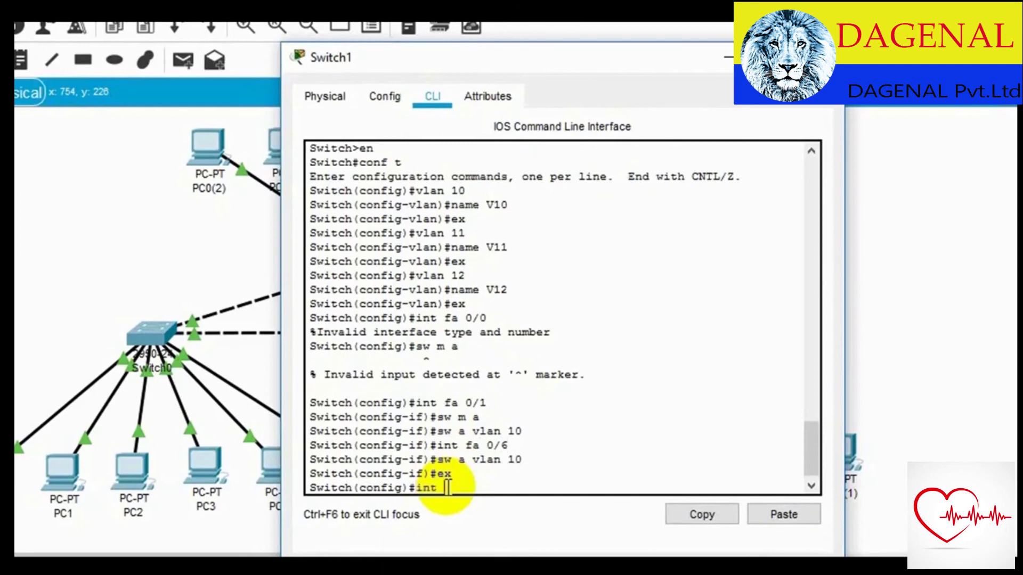
Assign ports Fa0/2 and Fa0/5 on Switch1 to VLAN 11
text(int fa 0/2)
key(Return)
text(sw a vlan 11)
key(Return)
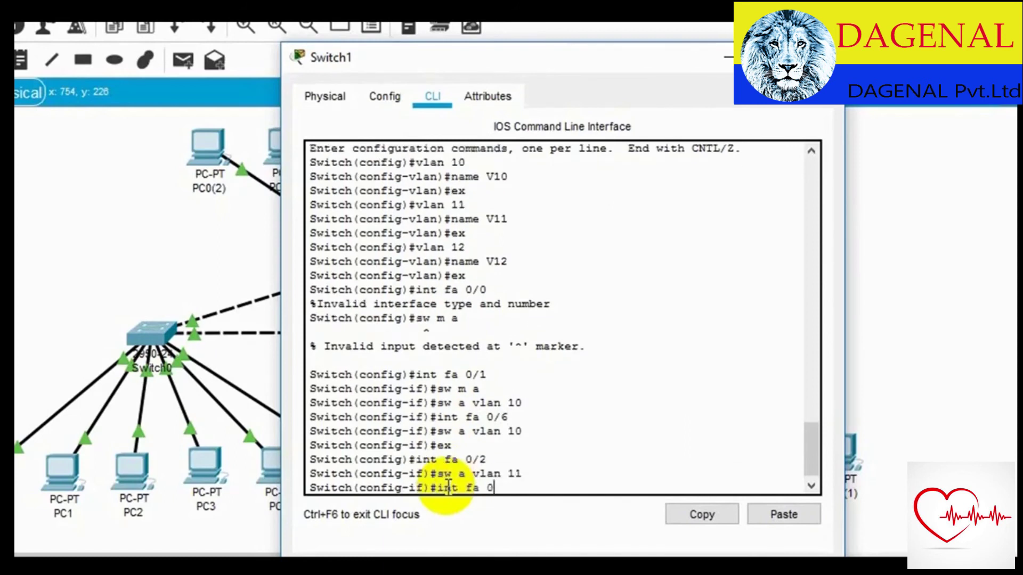
key(Return)
text(sw a vlan 11)
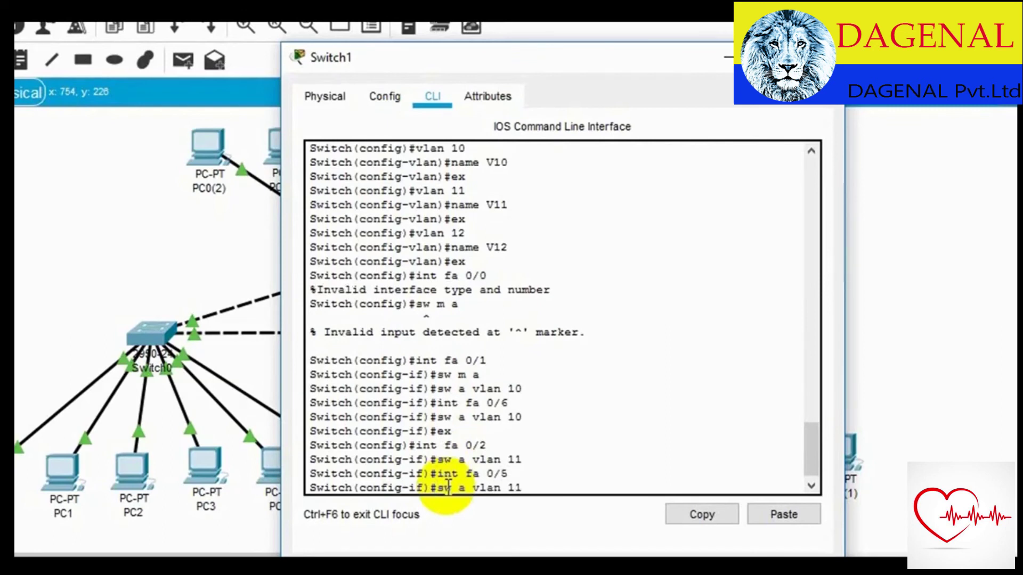
key(Return)
Assign ports Fa0/3 and Fa0/4 on Switch1 to VLAN 12 and leave the interface configuration
text(int fa 0/3)
key(Return)
text(sw a vlan 12)
key(Return)
text(int fa 0/4)
key(Return)
text(sw a vlan 12)
key(Return)
text(ex)
key(Return)
Set port Fa0/7 on Switch1 to trunk mode with switchport nonegotiate
text(e)
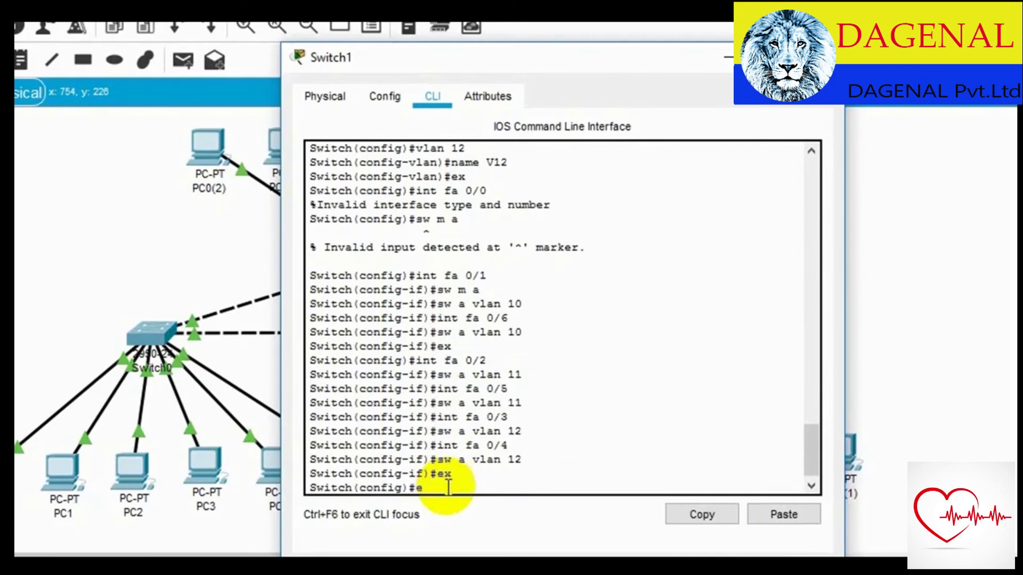
text(nt fa 0/7)
key(Return)
text(sw m t)
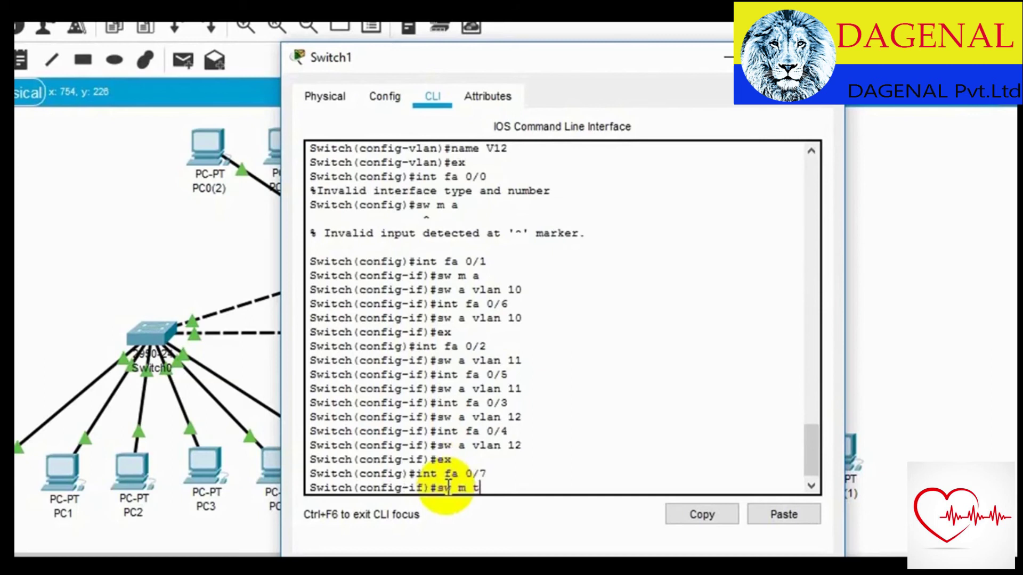
key(Return)
text(sw non)
key(Return)
text(e)
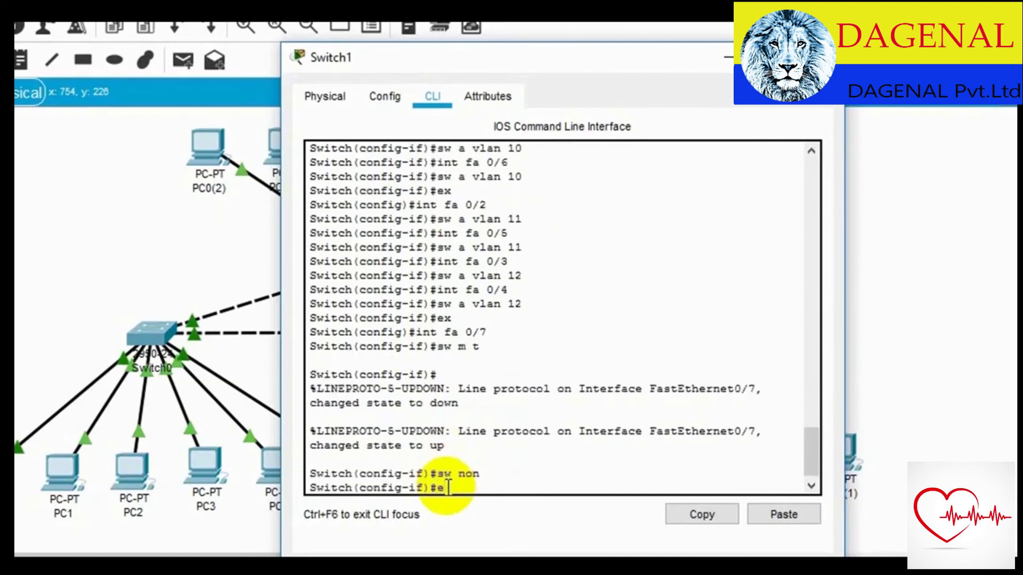
text(x)
key(Return)
Set port Fa0/8 on Switch1 to trunk mode with switchport nonegotiate and exit configuration mode
text(e)
text(nt fa 0/8)
key(Return)
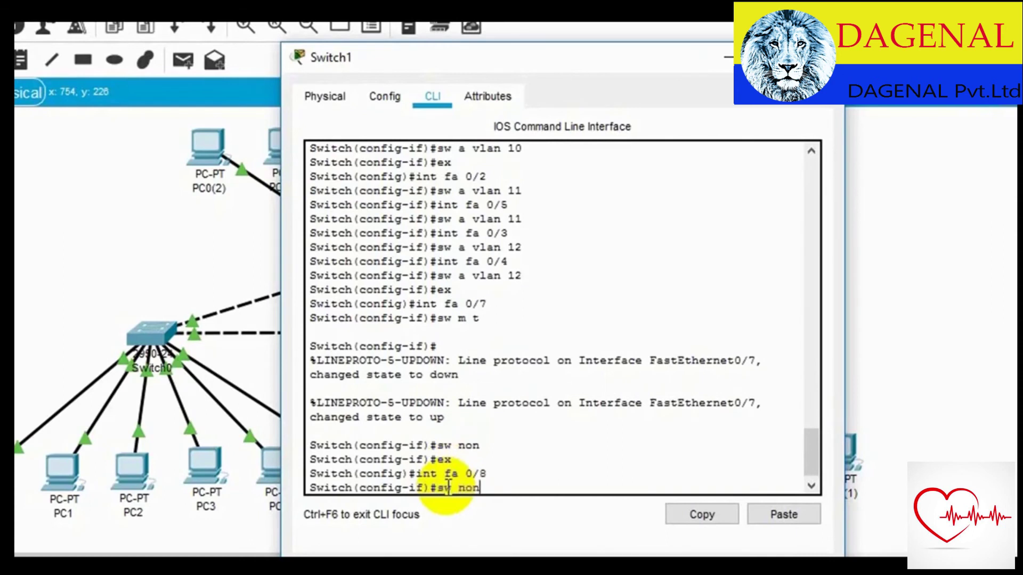
text(m t)
key(Return)
text(sw non)
key(Return)
text(ex)
key(Return)
text(ex)
key(Return)
Display Switch1's VLAN table, check the port assignments, and close the Switch1 window
key(Return)
text(show vlan)
key(Return)
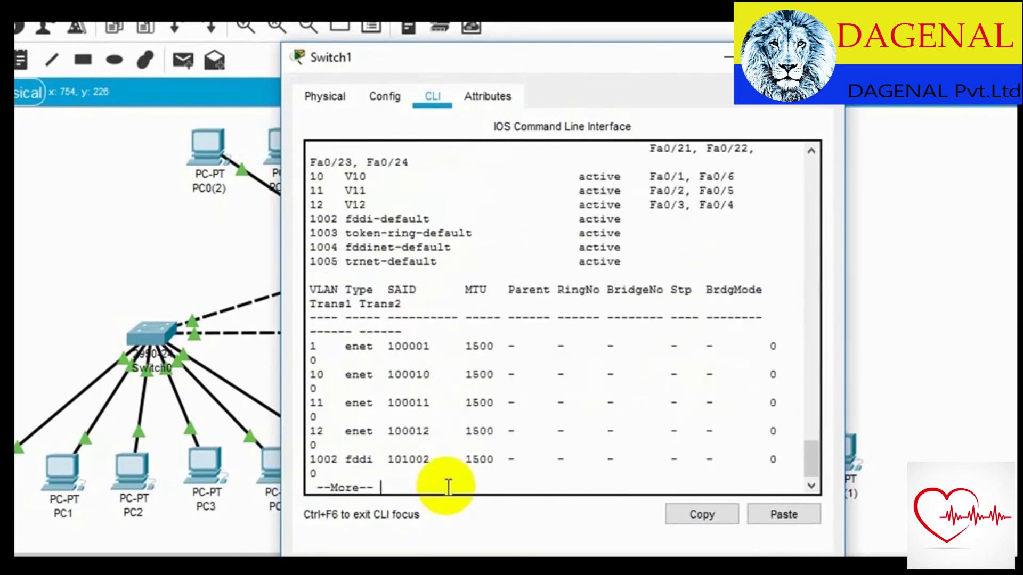
scroll(685, 256, up, 3)
scroll(753, 279, up, 3)
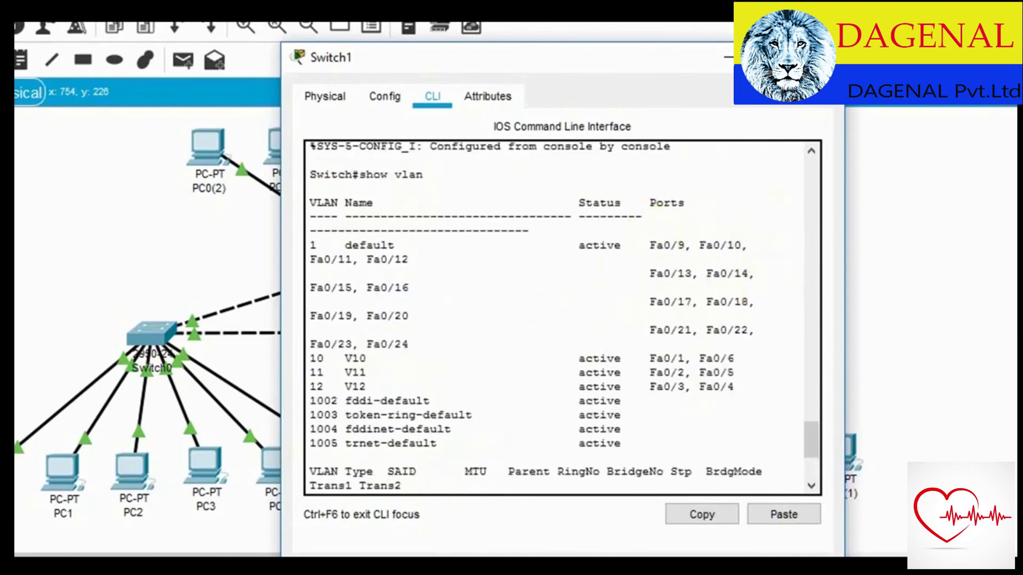
click(639, 456)
Open the command line of Switch2 and enter privileged mode and global configuration mode
click(380, 261)
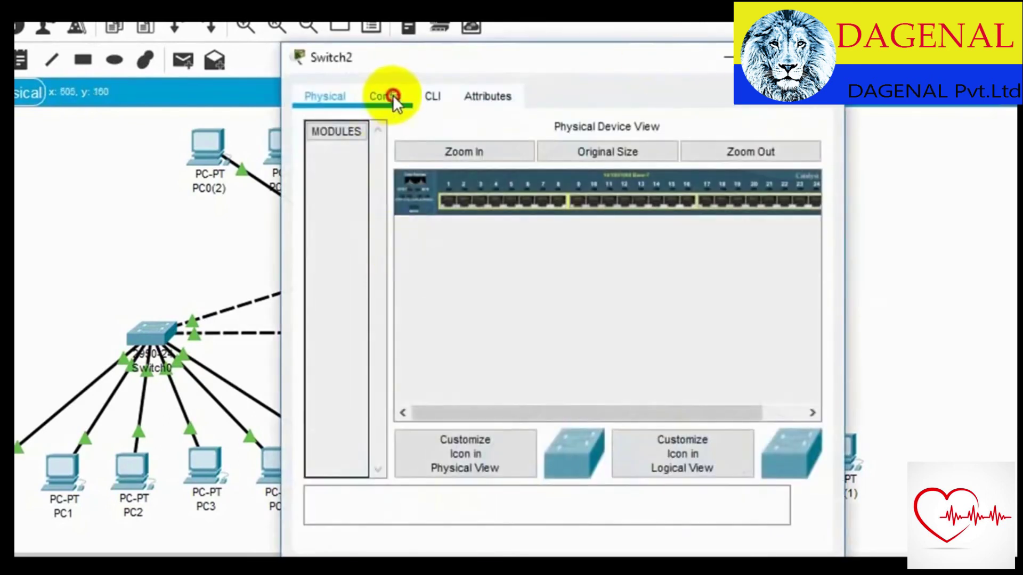
click(433, 96)
text(en)
key(Return)
text(son)
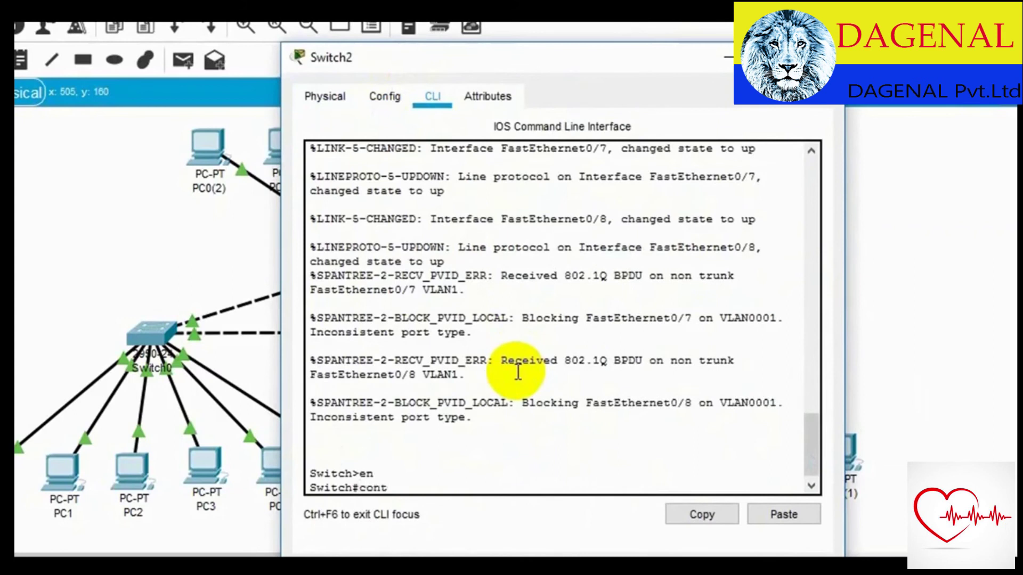
text(f t)
key(Return)
Create VLAN 10 on Switch2 with the name V10
text(vlan 10)
key(Return)
text(name V10)
key(Return)
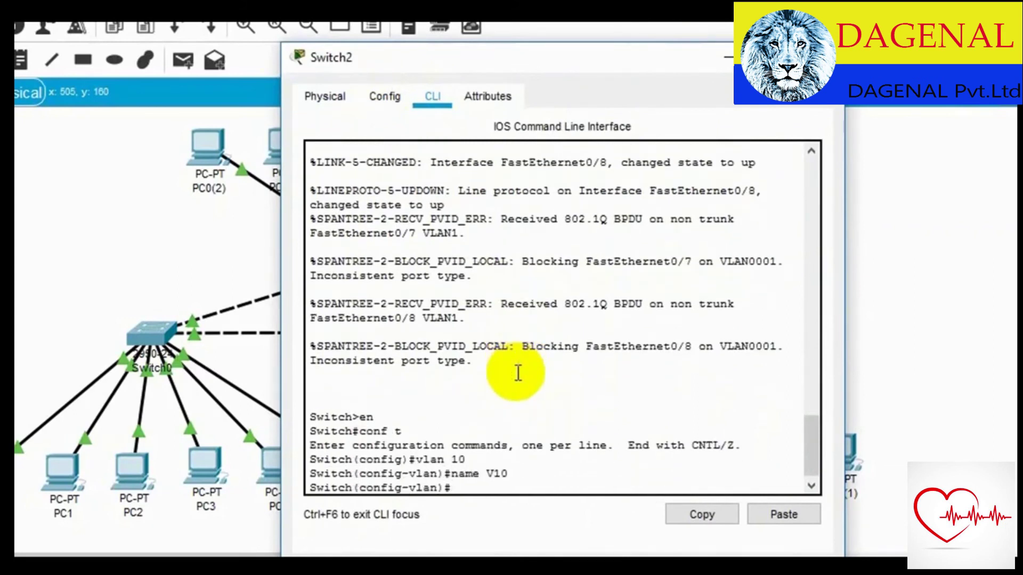
text(ex)
key(Return)
Create VLAN 11 on Switch2 with the name V11
text(vlan 11)
key(Return)
text(name V11)
key(Return)
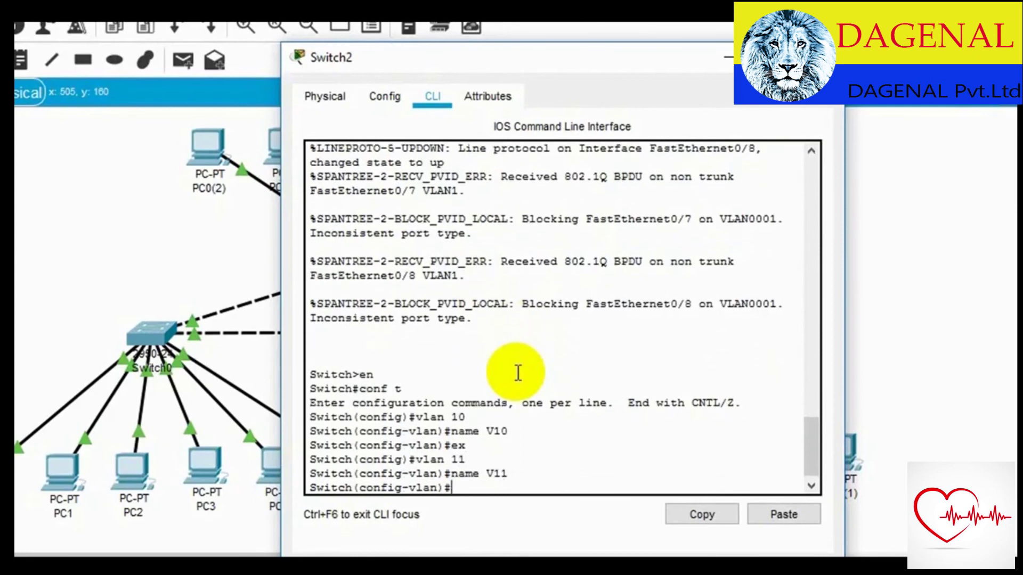
text(ex)
key(Return)
Create VLAN 12 on Switch2 with the name V12 and return to global configuration mode
text(vlan 12)
key(Return)
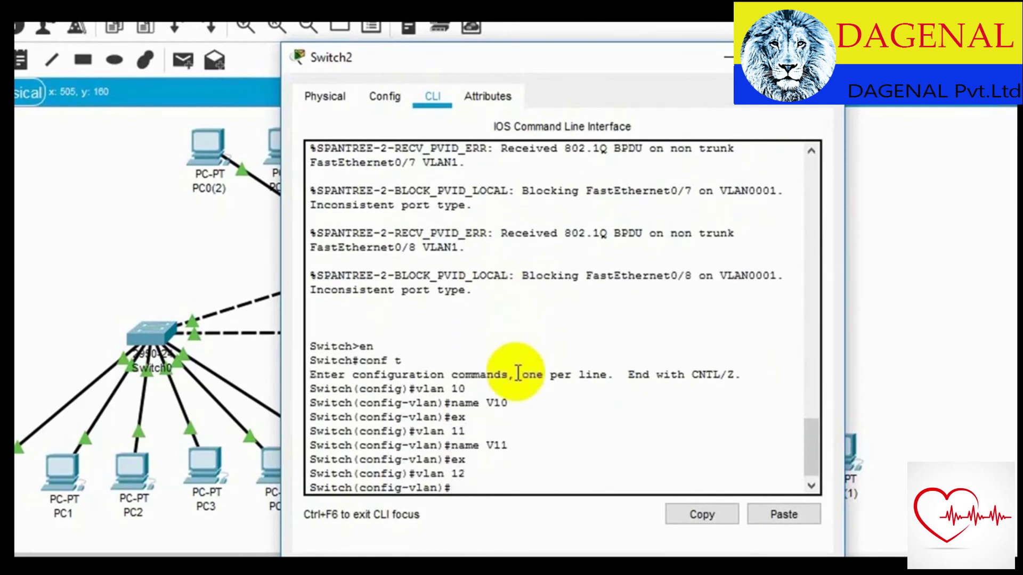
text(name V12)
key(Return)
text(ex)
key(Return)
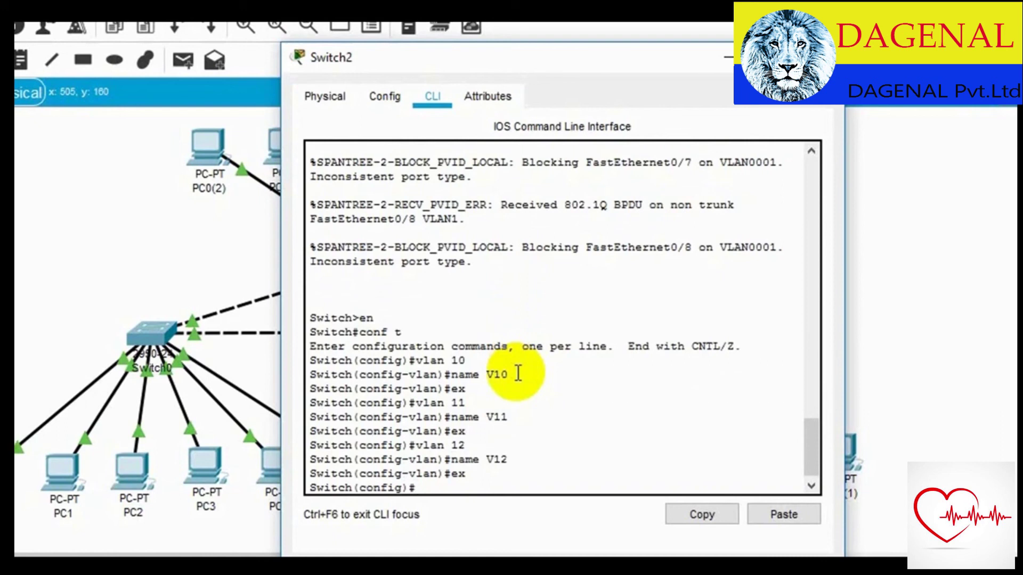
Set Switch2's interface fa 0/1 to access mode and assign it to VLAN 10
text(int fa 0/1)
key(Return)
text(sw m a)
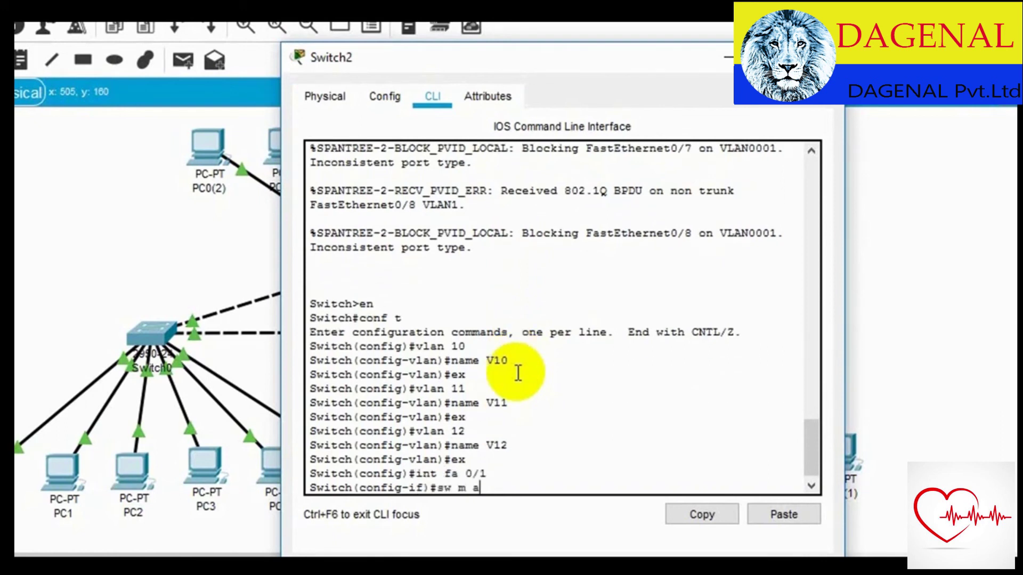
key(Return)
text(sw a vlan 10)
key(Return)
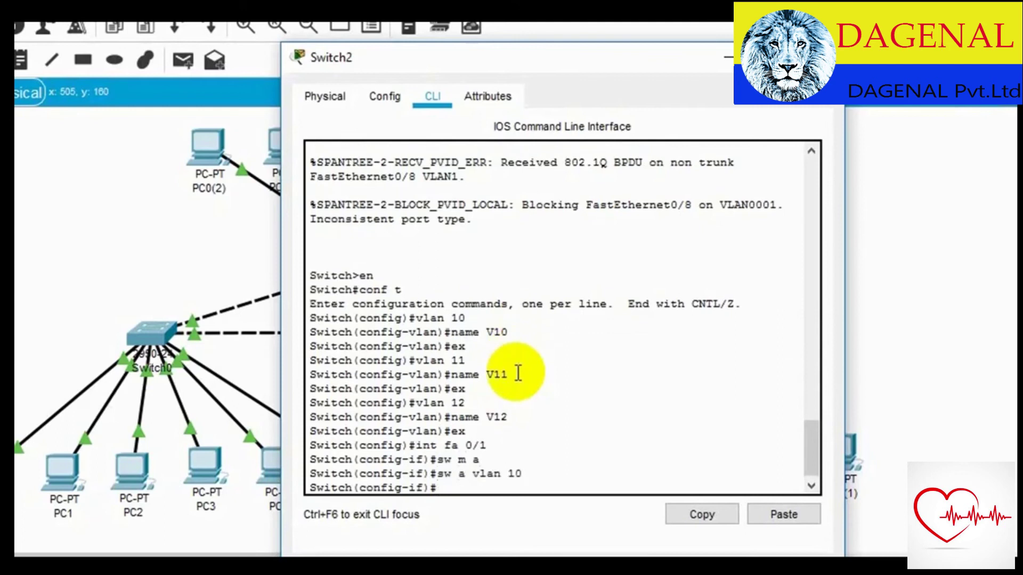
Assign Switch2's interface fa 0/6 to access VLAN 10
text(int fa 0/6)
key(Return)
text(sw a vlan 1-0)
key(BackSpace)
key(BackSpace)
text(0)
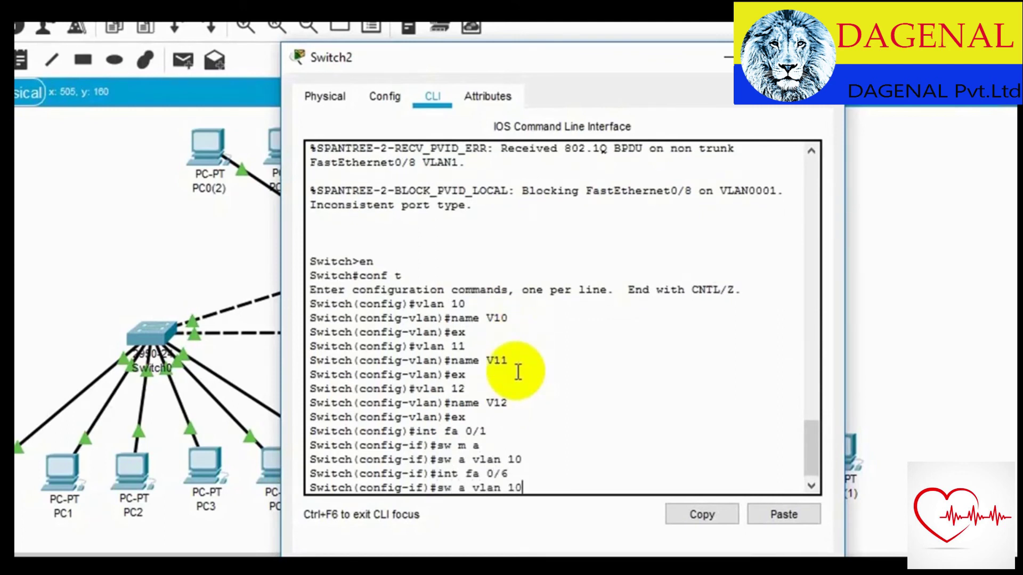
key(Return)
Assign Switch2's interfaces fa 0/2 and fa 0/5 to access VLAN 11
text(int fa 0/2)
key(Return)
text(sw a vlan 11)
key(Return)
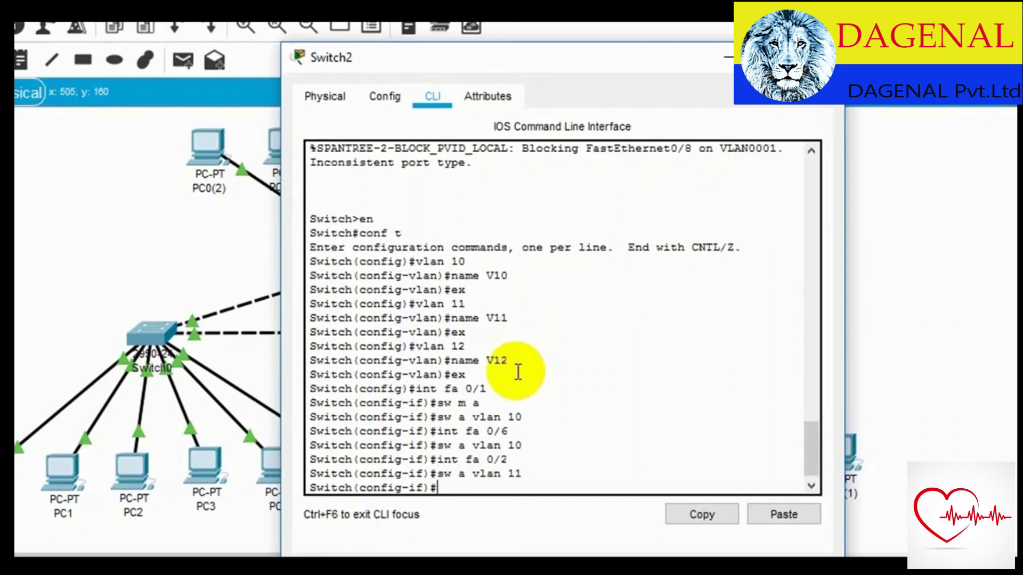
text(int fa 0/5)
key(Return)
text(sw a vlan 11)
key(Return)
Assign Switch2's interfaces fa 0/3 and fa 0/4 to access VLAN 12
text(int fa 0/)
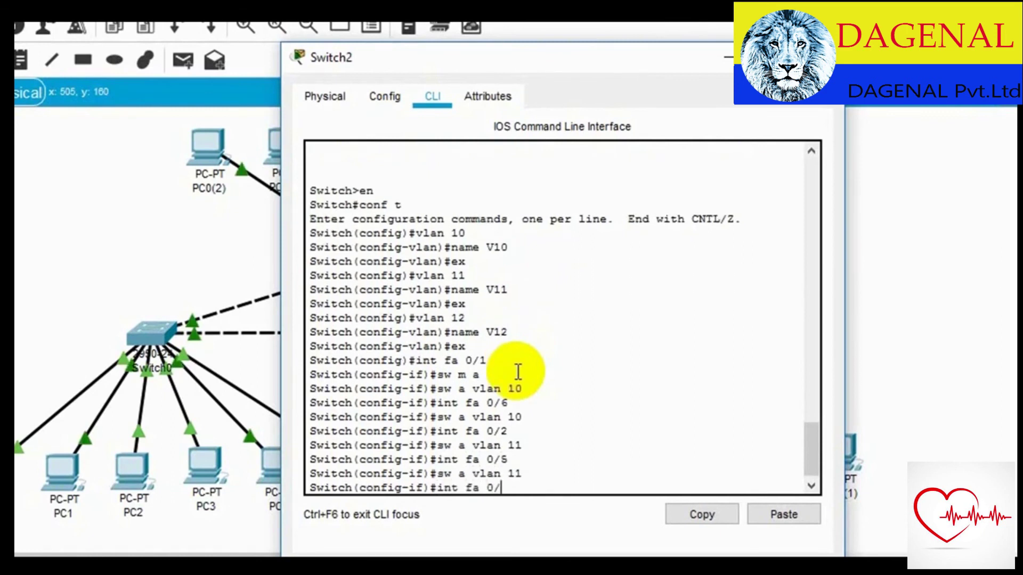
text(3)
key(Return)
text(sw a vlan 12)
key(Return)
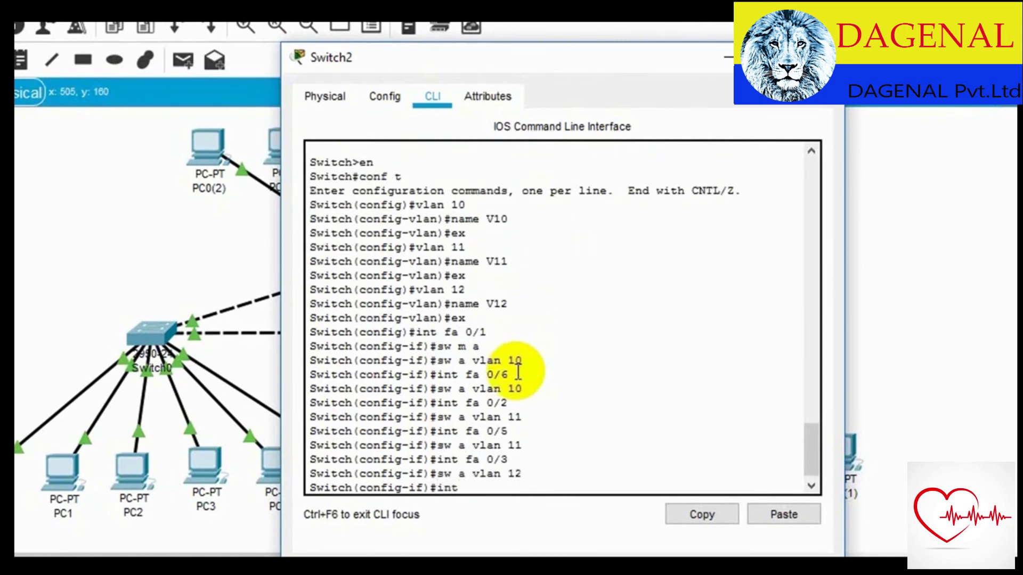
text(int fa 0/4)
key(Return)
text(sw a vlan 12)
key(Return)
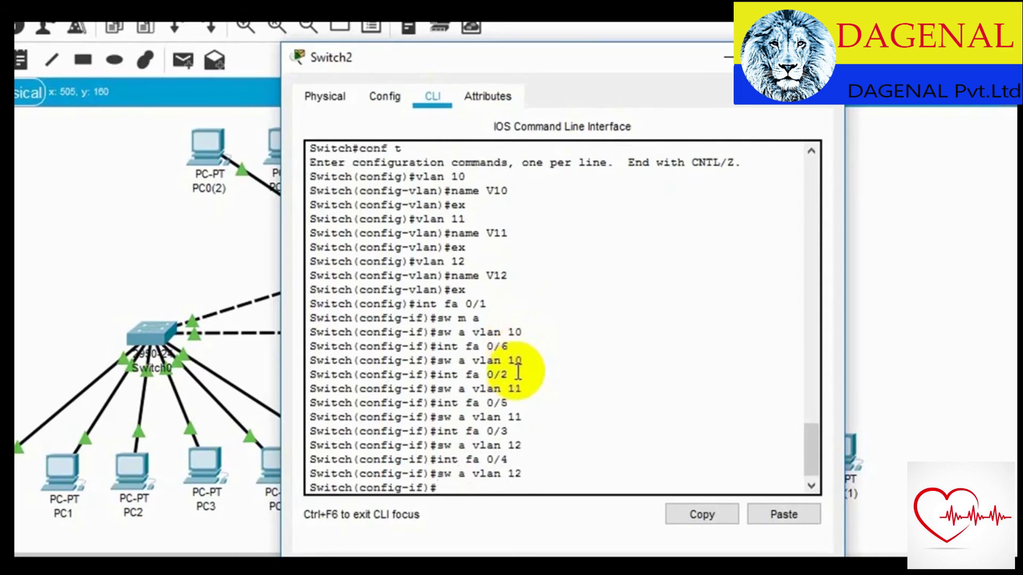
Configure Switch2's interface fa 0/7 as a trunk with nonegotiate and leave the interface configuration
text(int fa 0/7)
key(Return)
text(sw m t)
key(Return)
text(sw non)
key(Return)
text(ex)
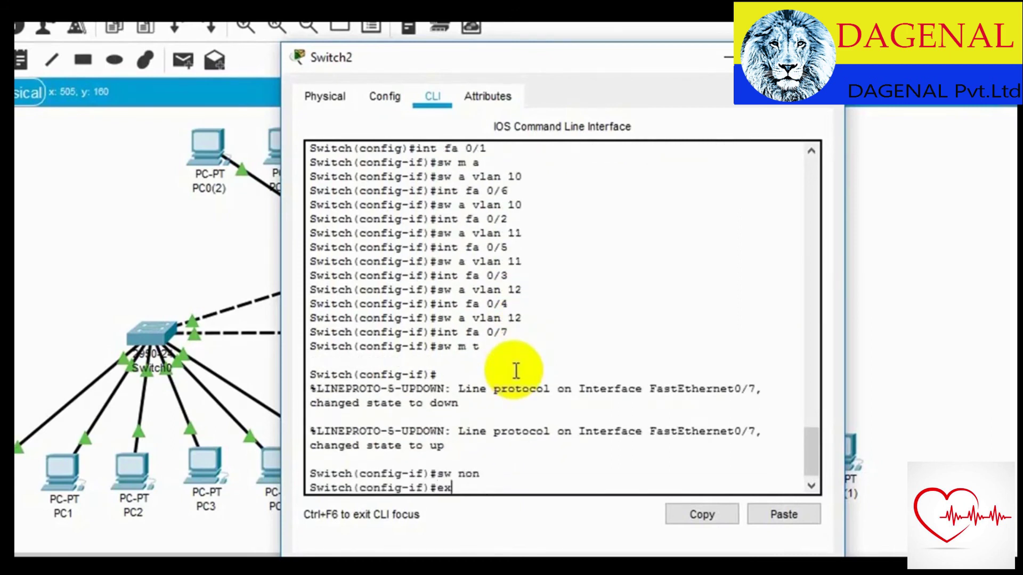
key(Return)
Configure Switch2's interface fa 0/8 as a trunk with nonegotiate and return to privileged mode
text(int fa 0/8)
key(Return)
text(sw m)
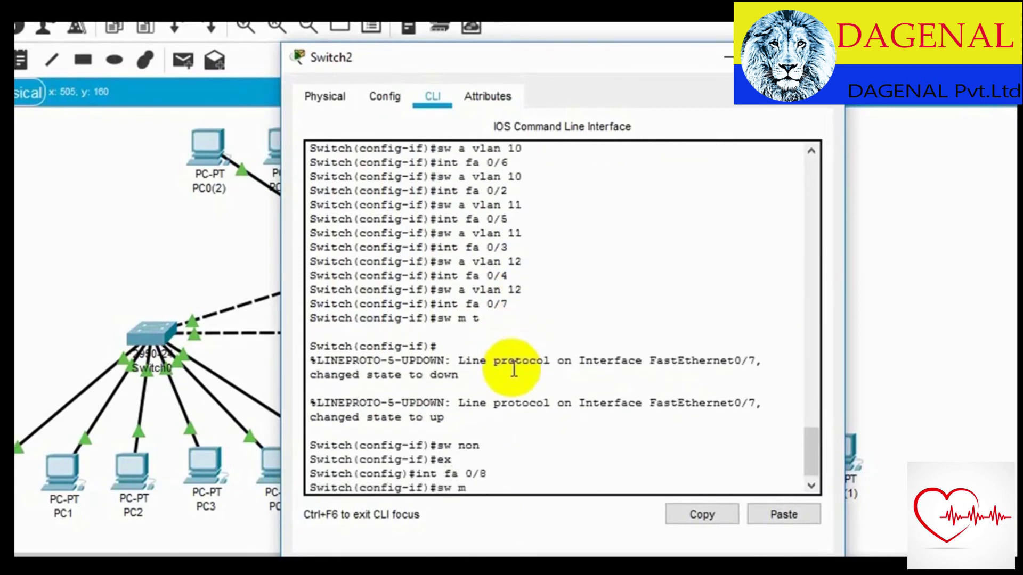
text( t)
key(Return)
key(Return)
text(ex)
key(Return)
text(ex)
key(Return)
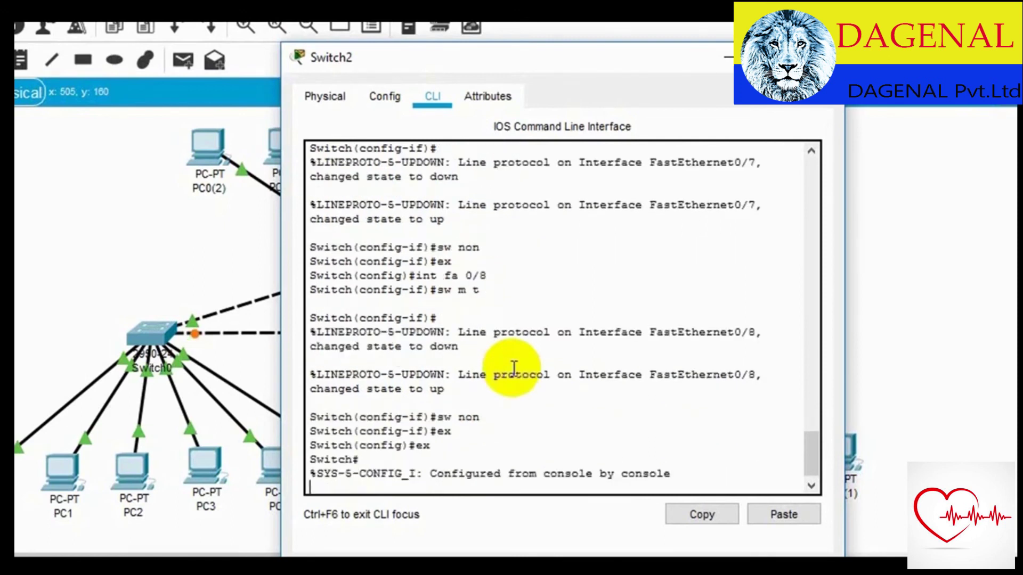
Display Switch2's VLAN table, check the port assignments, and close the Switch2 window
text(show vlan)
key(Return)
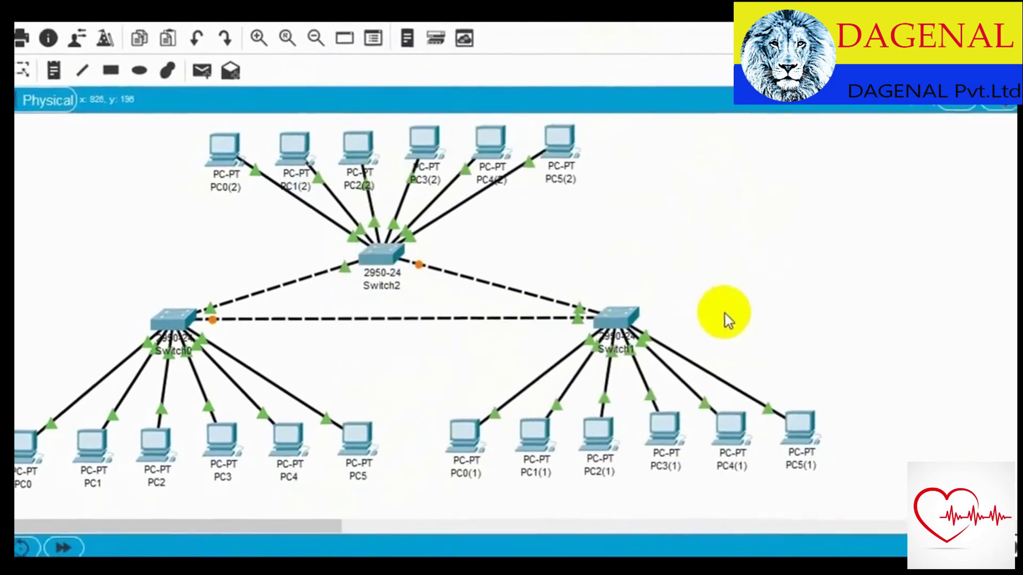
click(79, 405)
click(363, 399)
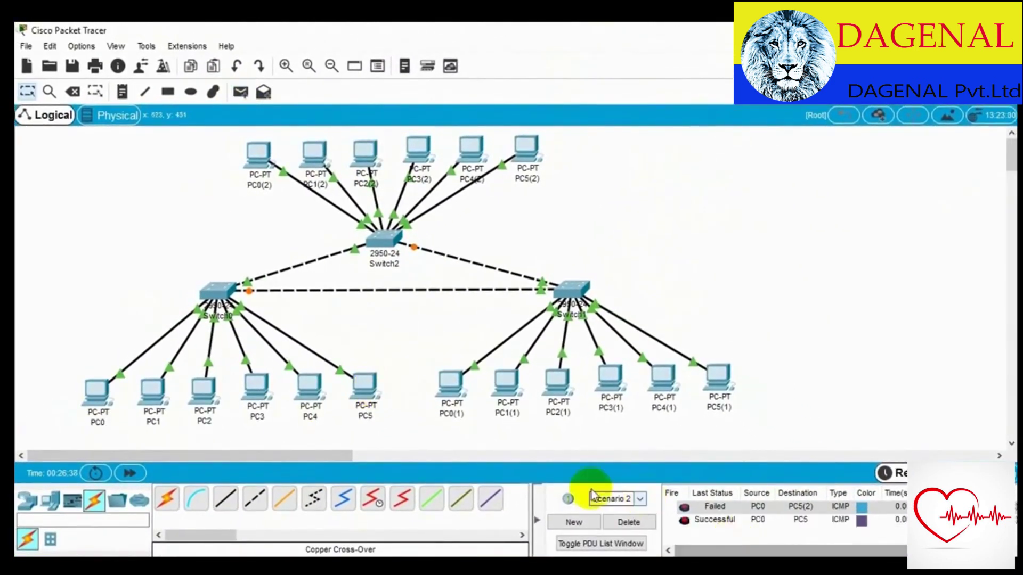
Create a new PDU scenario and send a simple PDU from PC0 to PC0(1)
click(571, 520)
click(241, 91)
click(101, 392)
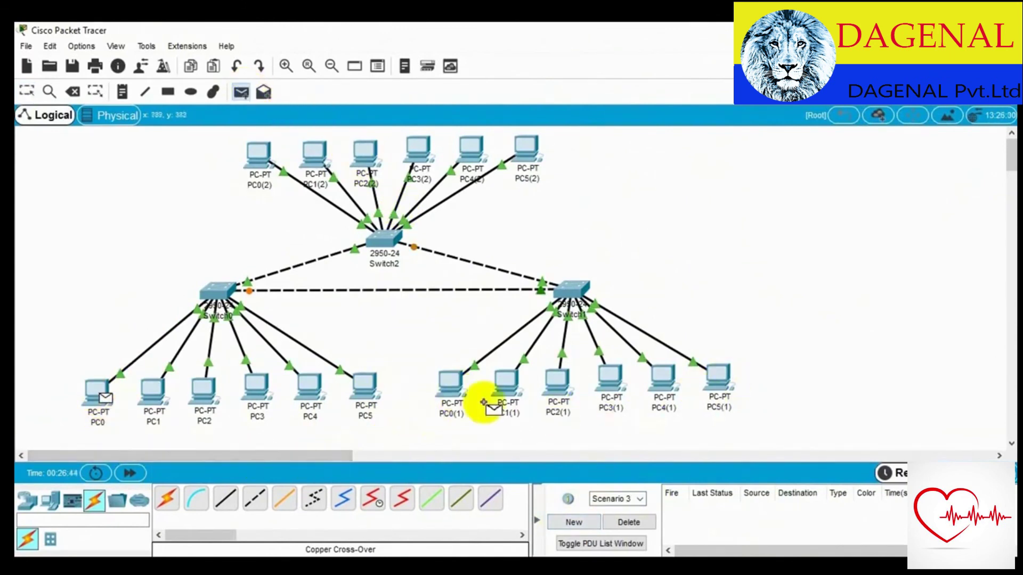
click(451, 386)
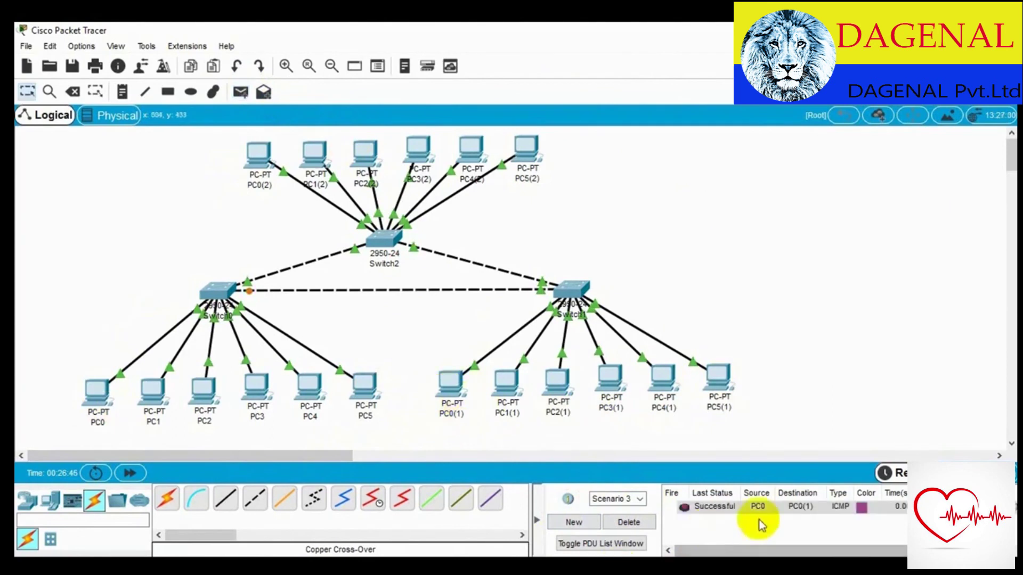
Send a simple PDU from PC0 to itself and another from PC0 to PC5(1)
click(241, 94)
click(101, 390)
click(101, 391)
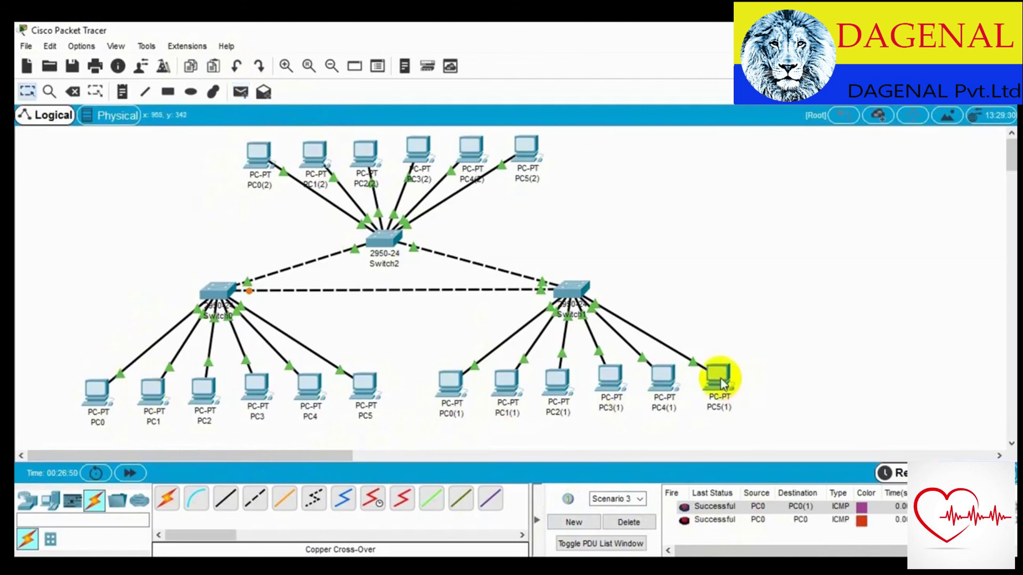
click(241, 91)
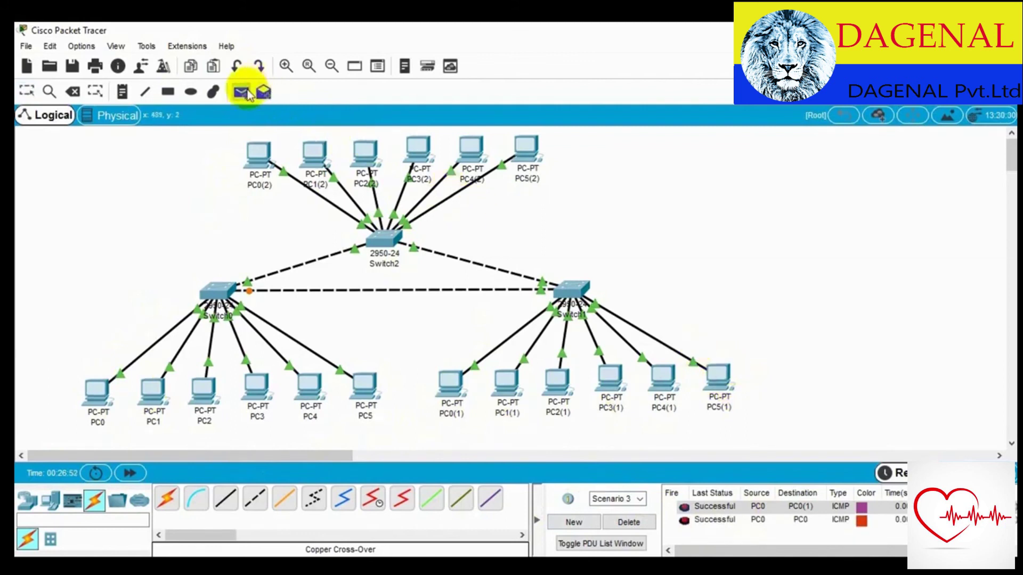
click(98, 393)
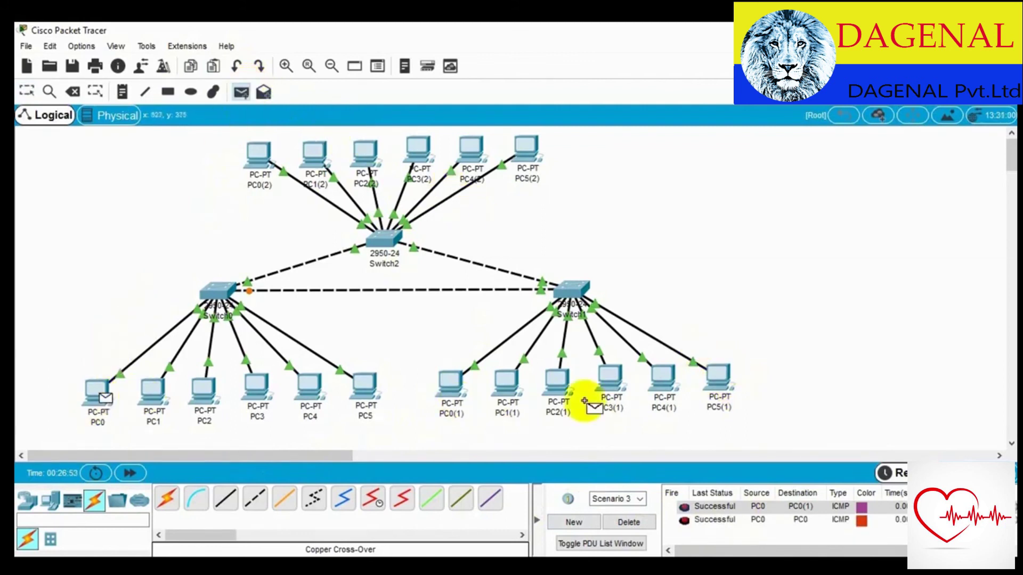
click(718, 379)
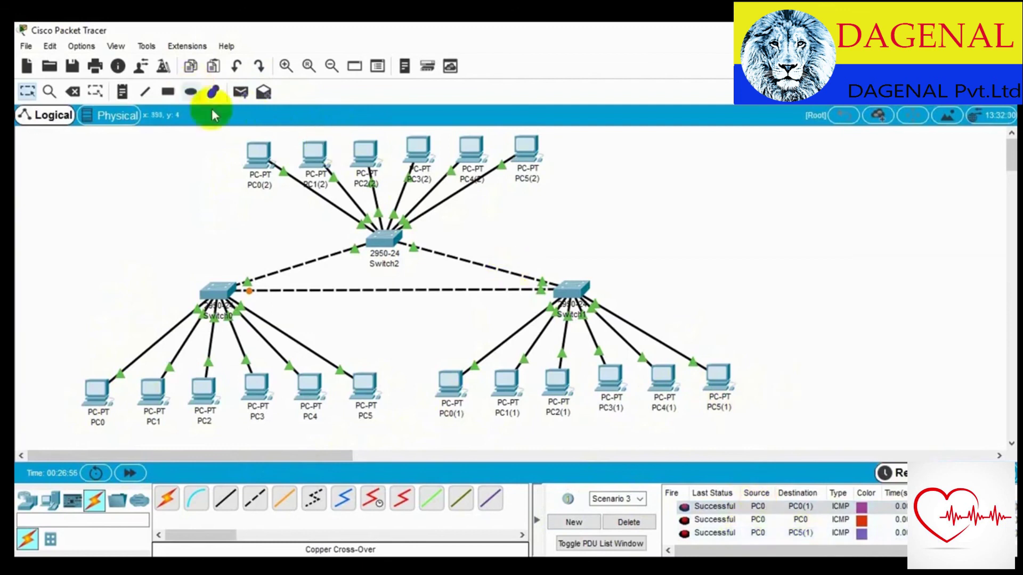
Create another new PDU scenario and send a simple PDU from PC1 to PC1(2)
scroll(691, 275, down, 2)
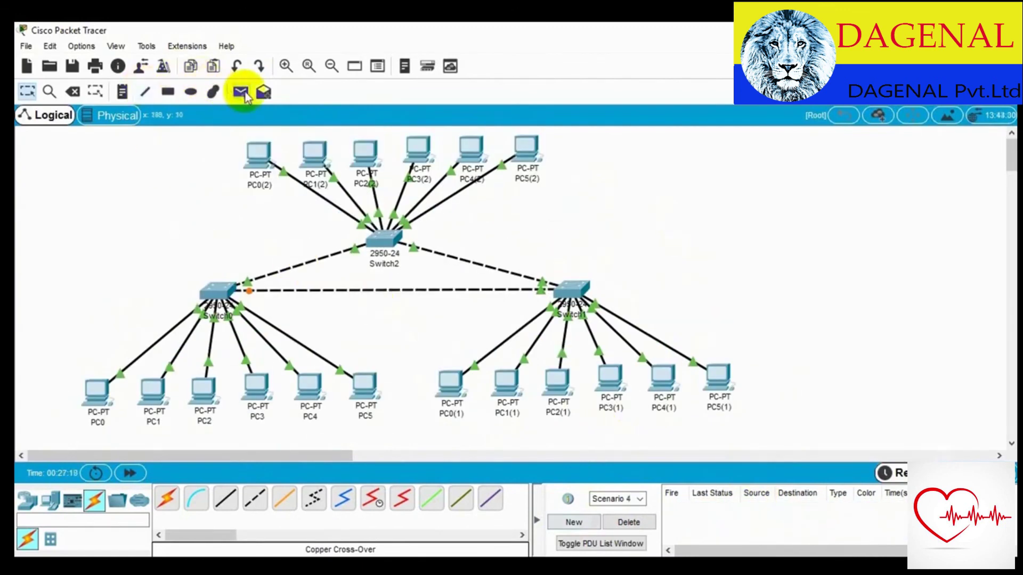
click(241, 93)
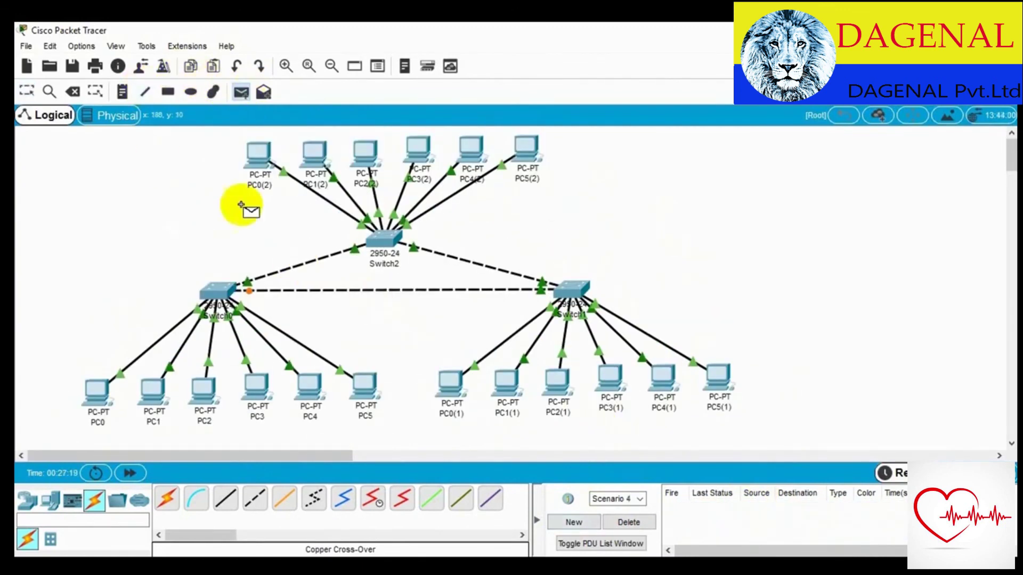
click(151, 393)
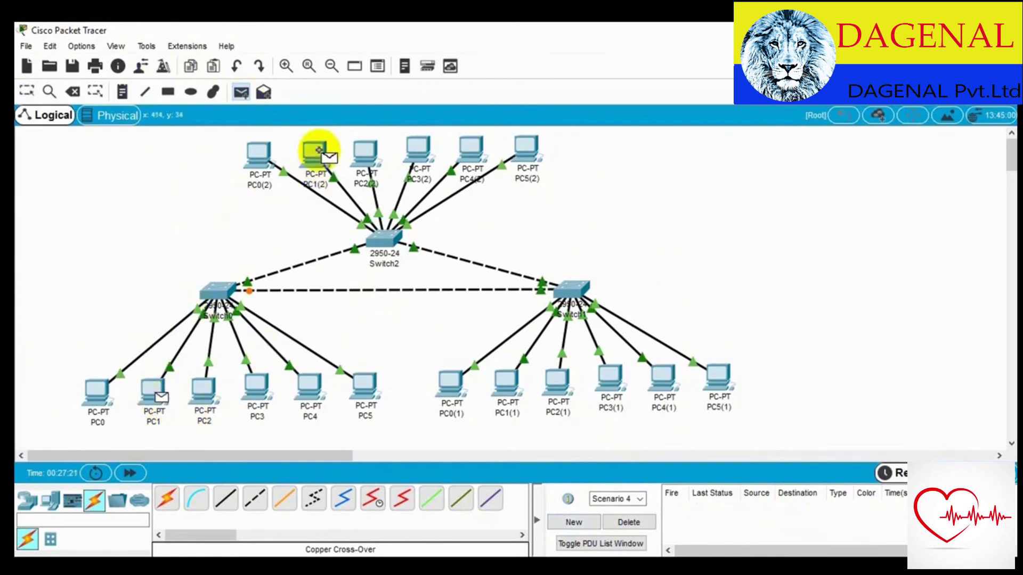
click(317, 150)
click(263, 92)
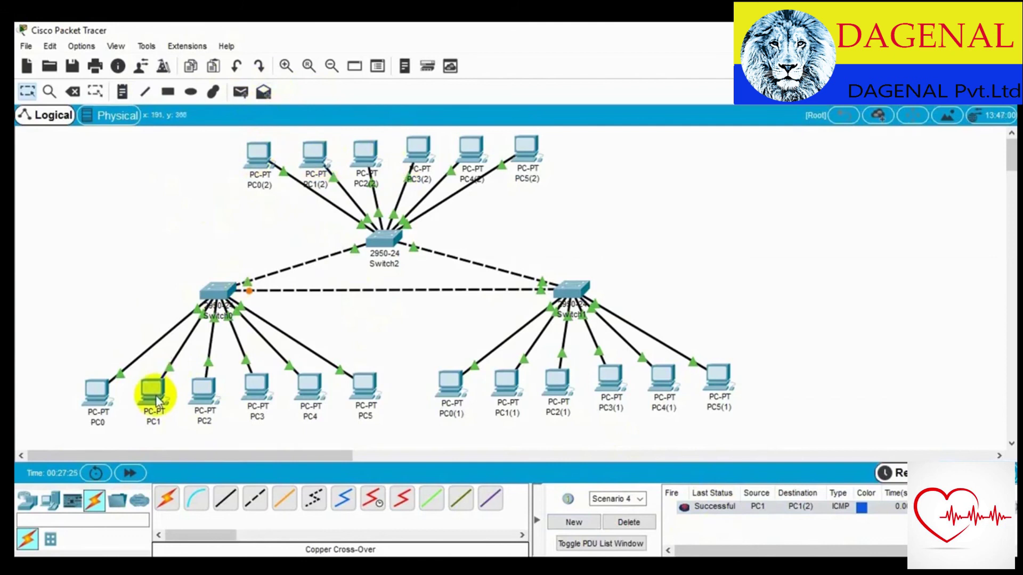
Send simple PDUs from PC1 to PC1(1) and from PC1 to PC4(1)
click(241, 93)
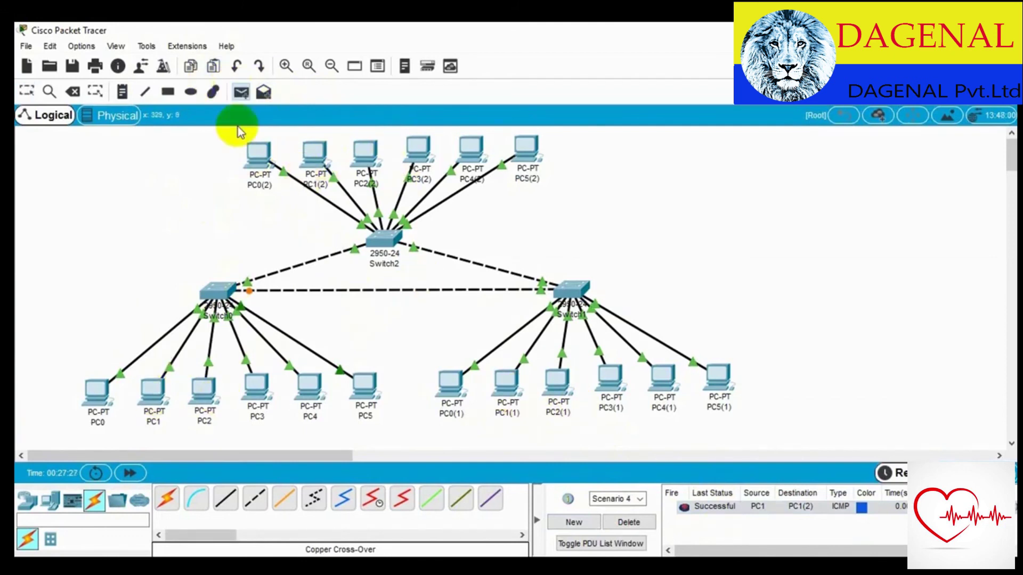
click(151, 390)
click(522, 387)
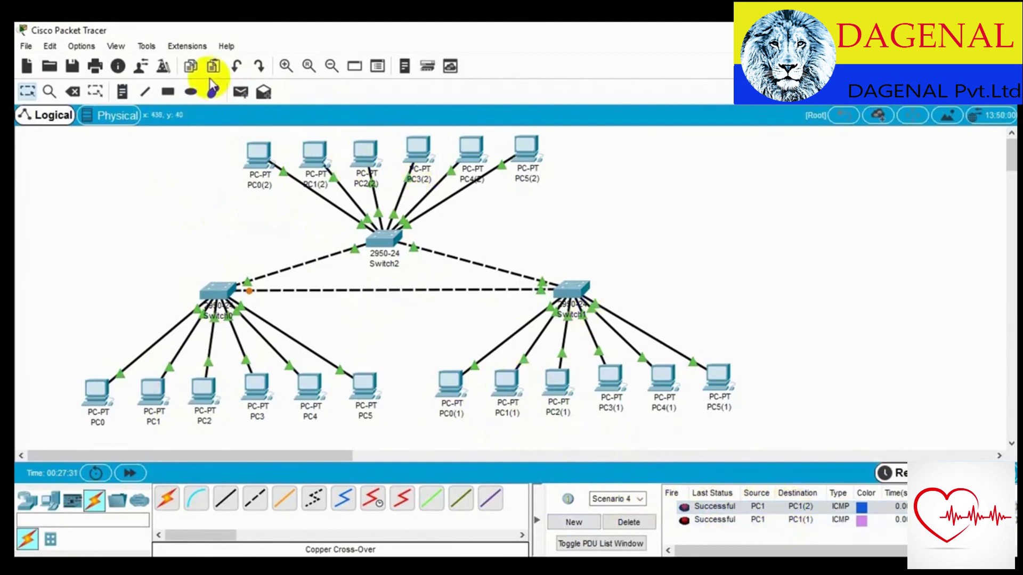
click(240, 93)
click(152, 389)
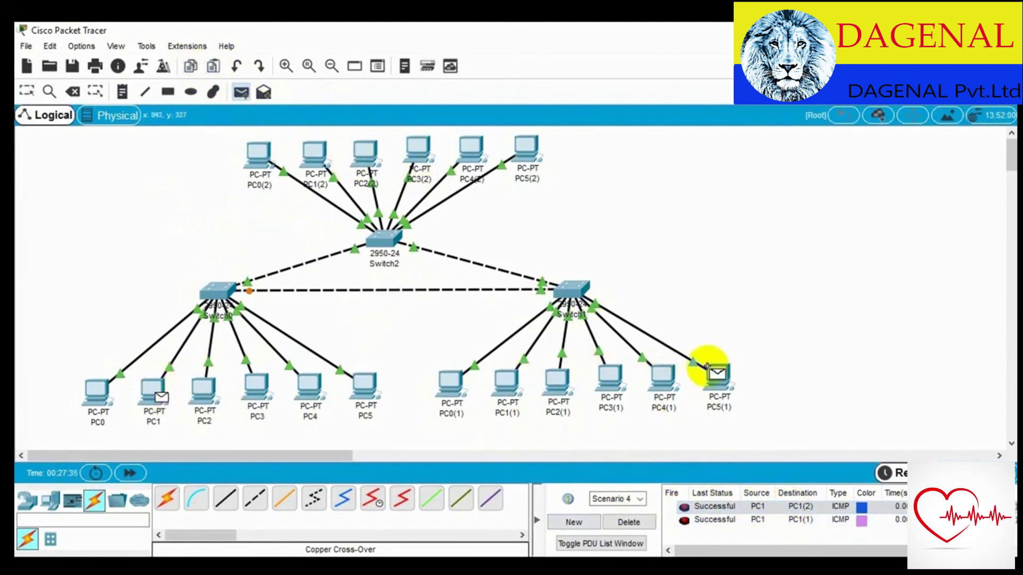
click(667, 381)
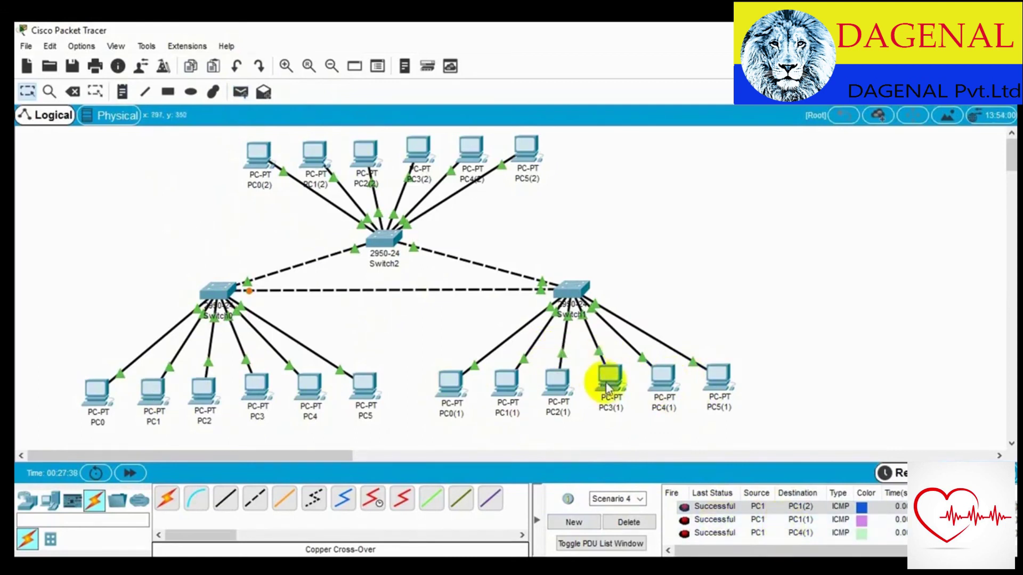
Create a new PDU scenario and test traffic between VLANs with a simple PDU from PC1 to PC2(1)
click(576, 522)
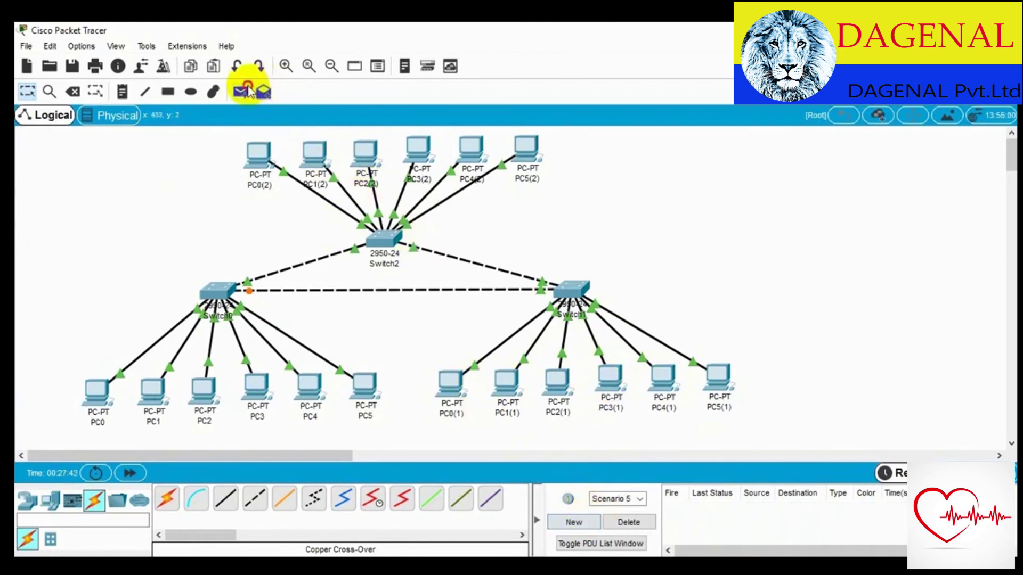
click(240, 92)
click(160, 391)
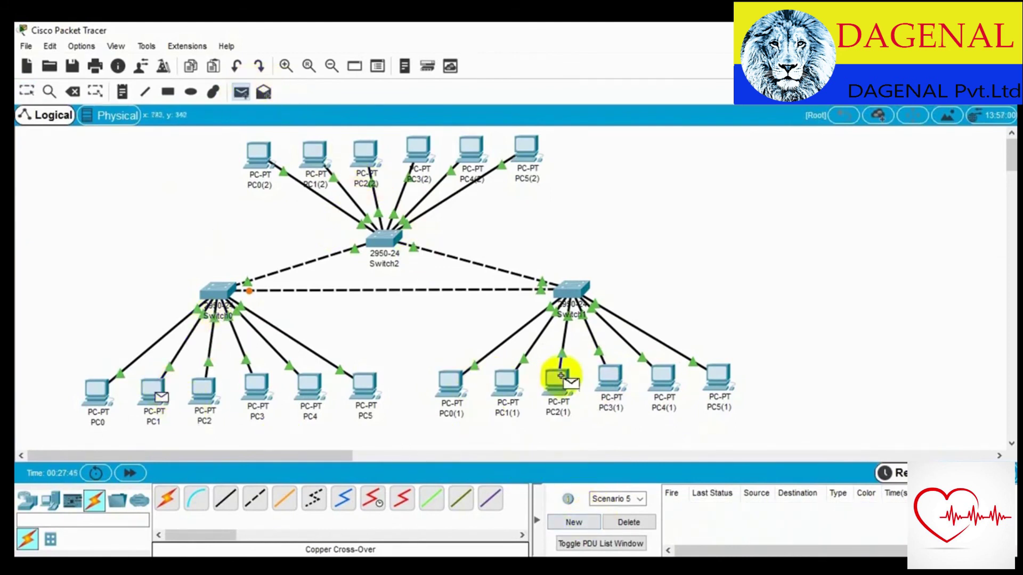
click(558, 381)
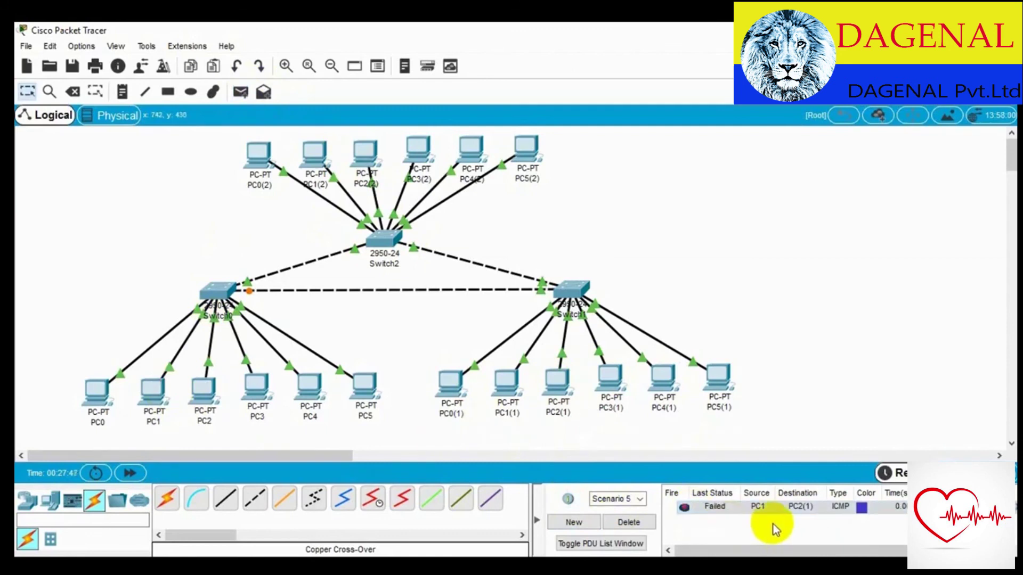
Send a simple PDU from PC1 to PC2 on the same switch
click(240, 91)
click(145, 372)
click(203, 391)
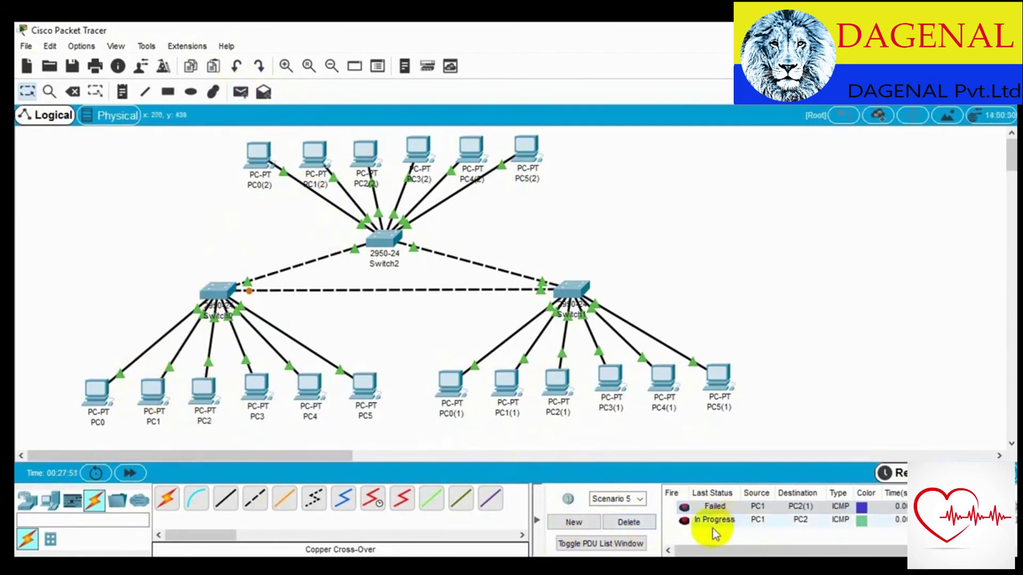